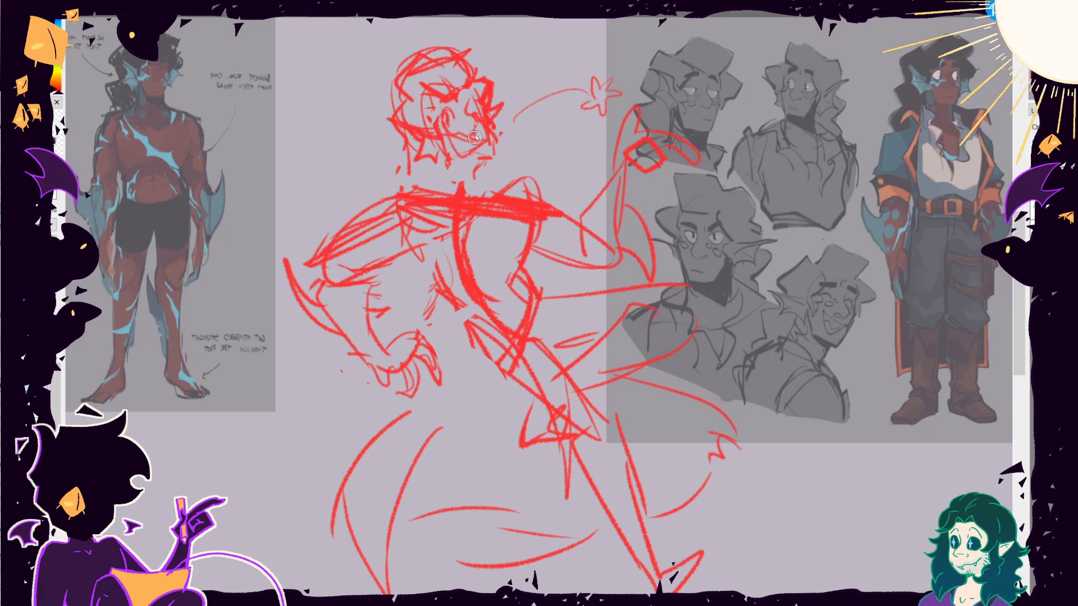
# Transform the red sketched head to adjust its tilt and position above the neck.
pyautogui.scroll(-1, 479, 178)
pyautogui.hotkey('ctrl', 't')
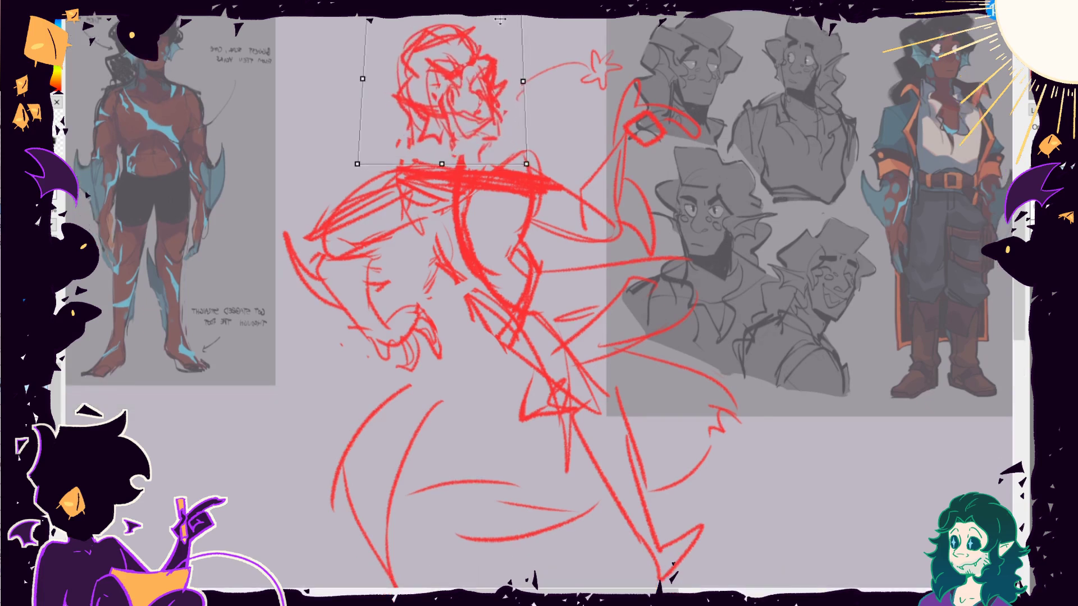
pyautogui.press('Return')
pyautogui.scroll(1, 626, 340)
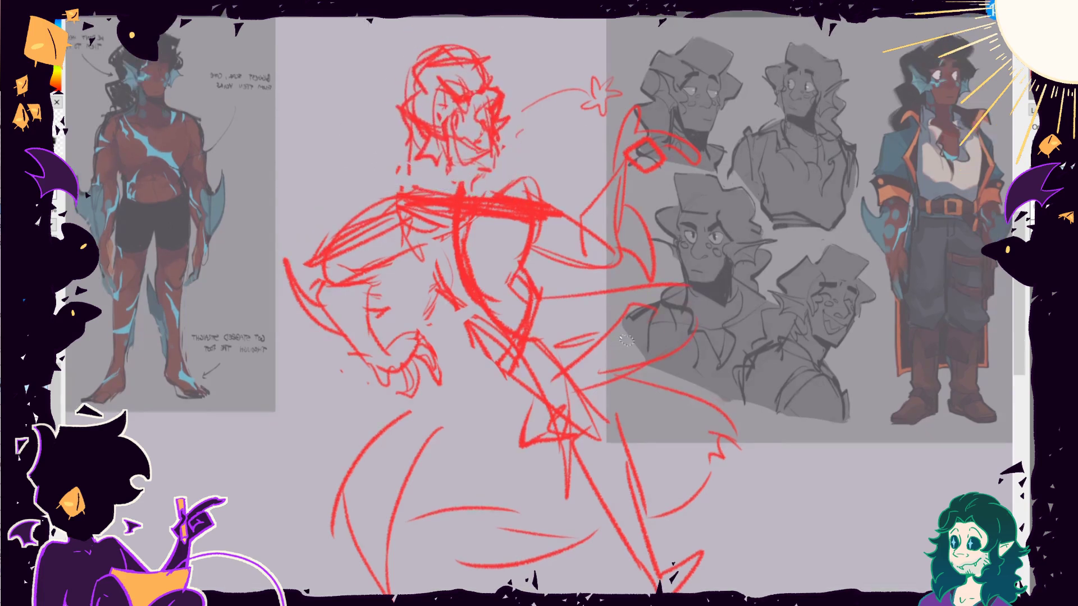
# Move and rotate the sketched legs and coat away from the torso, and block in a solid belt at the waist.
pyautogui.moveTo(557, 503); pyautogui.dragTo(315, 405)
pyautogui.scroll(-1, 505, 449)
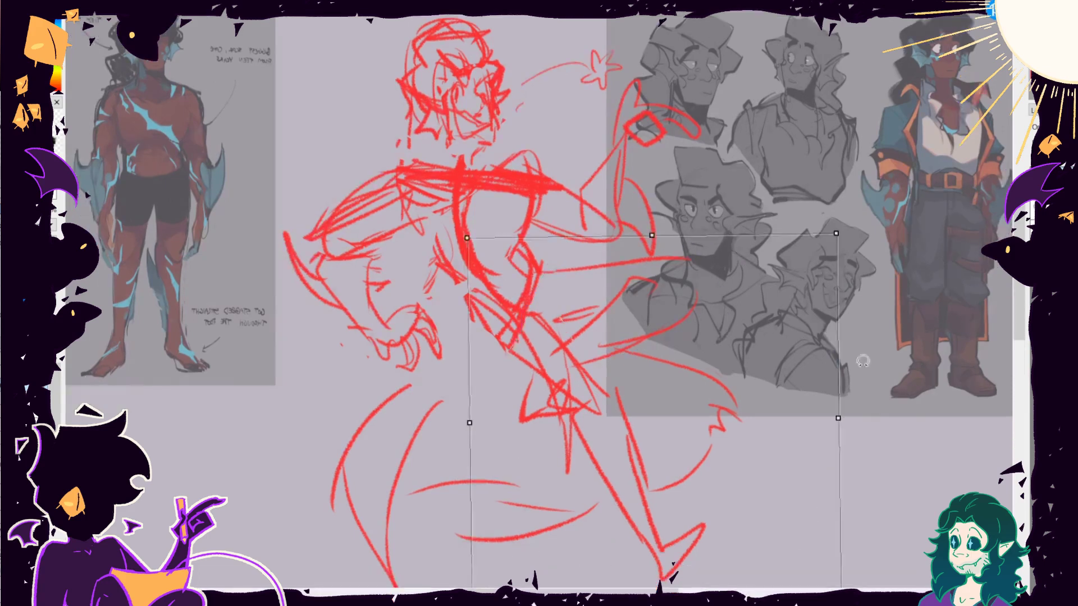
pyautogui.hotkey('ctrl', 't')
pyautogui.press('Return')
pyautogui.scroll(1, 510, 476)
pyautogui.moveTo(467, 337)
pyautogui.mouseDown()
pyautogui.moveTo(530, 300)
pyautogui.moveTo(494, 343)
pyautogui.mouseUp()
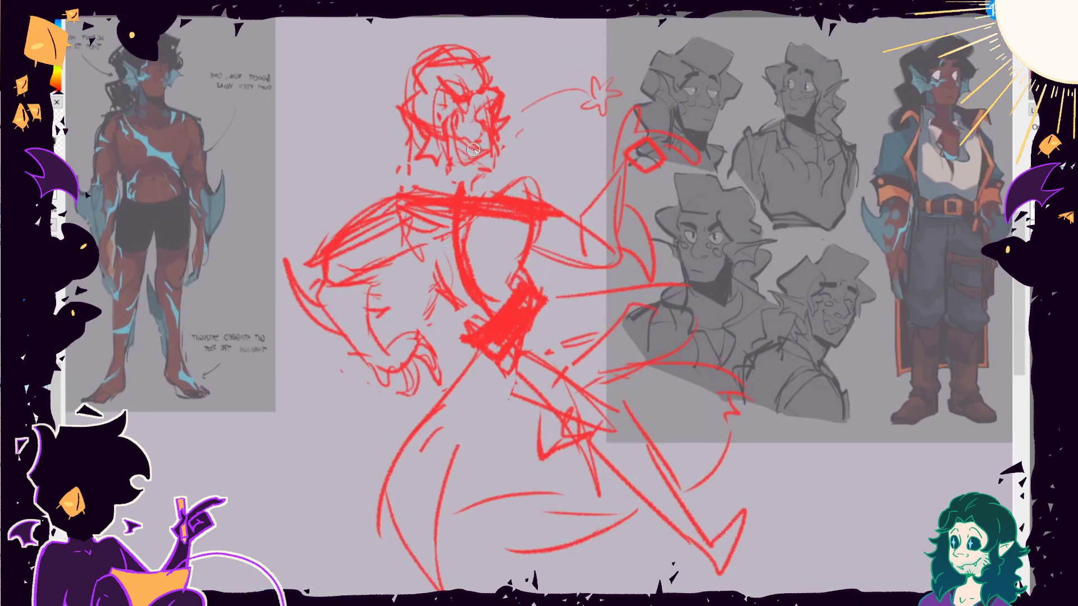
# Sketch the mouth, raised collar, loose wavy hair, dark armbands and chest lines onto the figure's upper body.
pyautogui.moveTo(455, 166)
pyautogui.mouseDown()
pyautogui.moveTo(402, 155)
pyautogui.moveTo(358, 189)
pyautogui.moveTo(410, 193)
pyautogui.moveTo(487, 167)
pyautogui.moveTo(475, 209)
pyautogui.moveTo(397, 216)
pyautogui.moveTo(430, 171)
pyautogui.moveTo(440, 195)
pyautogui.moveTo(486, 221)
pyautogui.moveTo(445, 160)
pyautogui.moveTo(501, 159)
pyautogui.mouseUp()
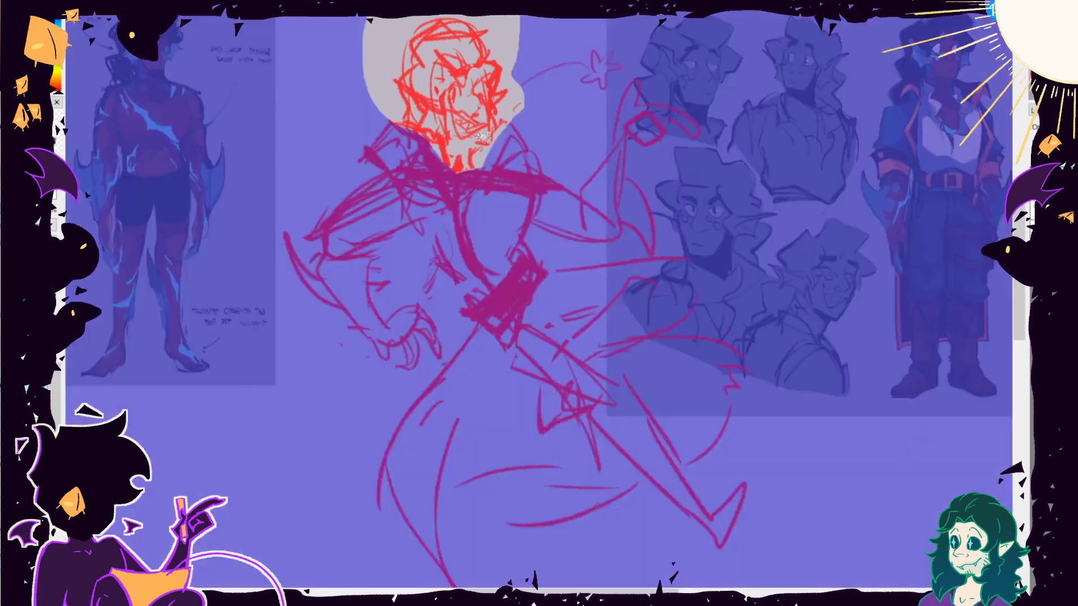
pyautogui.moveTo(362, 143); pyautogui.dragTo(317, 200)
pyautogui.moveTo(399, 106); pyautogui.dragTo(388, 141)
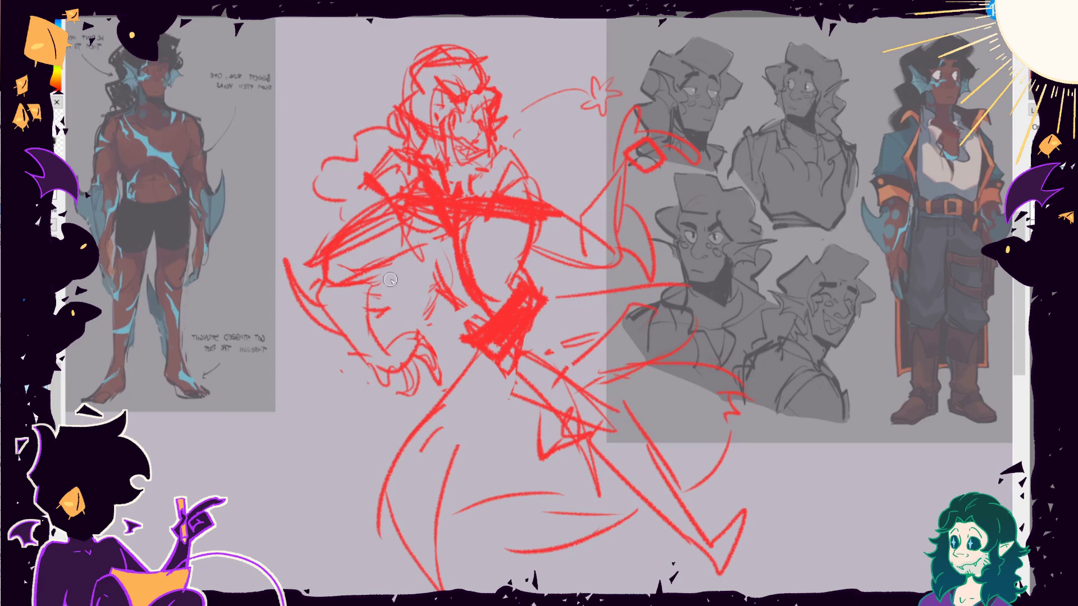
pyautogui.moveTo(399, 188)
pyautogui.mouseDown()
pyautogui.moveTo(364, 257)
pyautogui.moveTo(541, 226)
pyautogui.mouseUp()
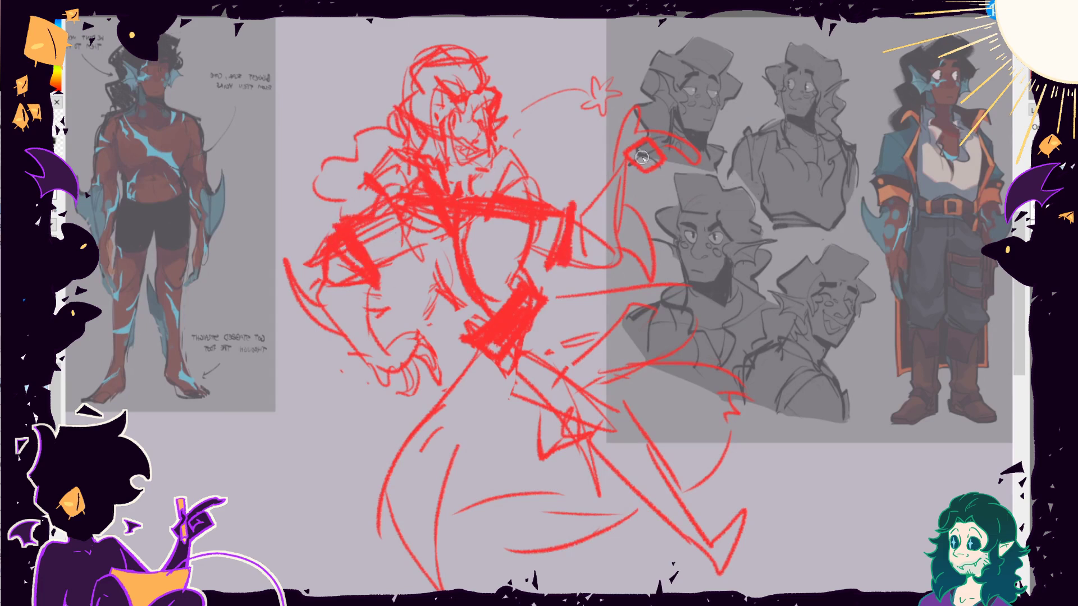
pyautogui.moveTo(413, 264)
pyautogui.mouseDown()
pyautogui.moveTo(488, 295)
pyautogui.moveTo(435, 215)
pyautogui.moveTo(478, 259)
pyautogui.mouseUp()
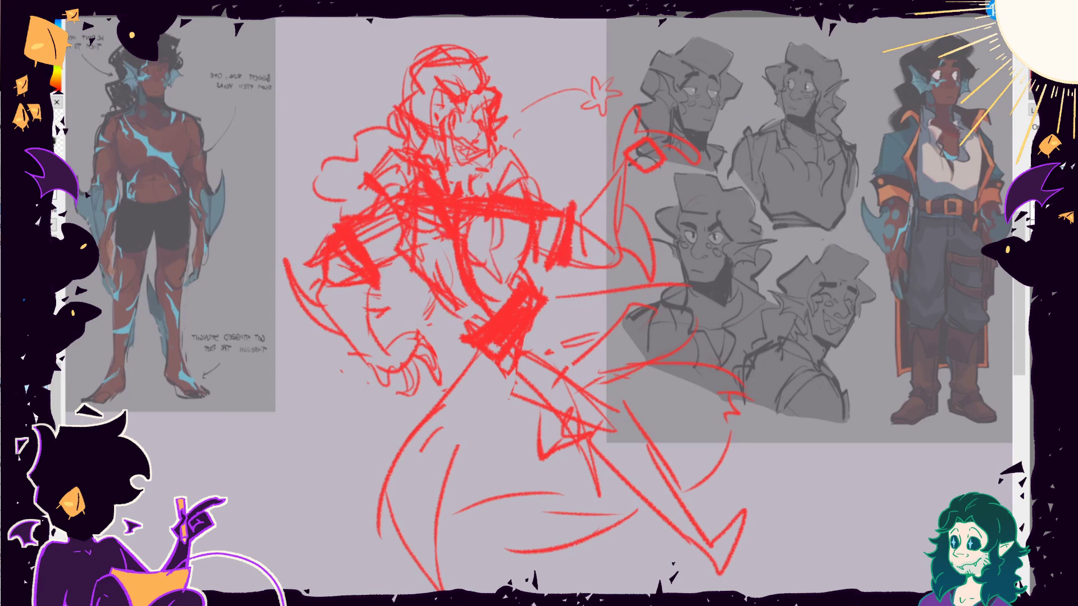
# Mirror the canvas view, shift the lowered clawed hand up toward the body, and slightly adjust the selected upper body.
pyautogui.press('h')
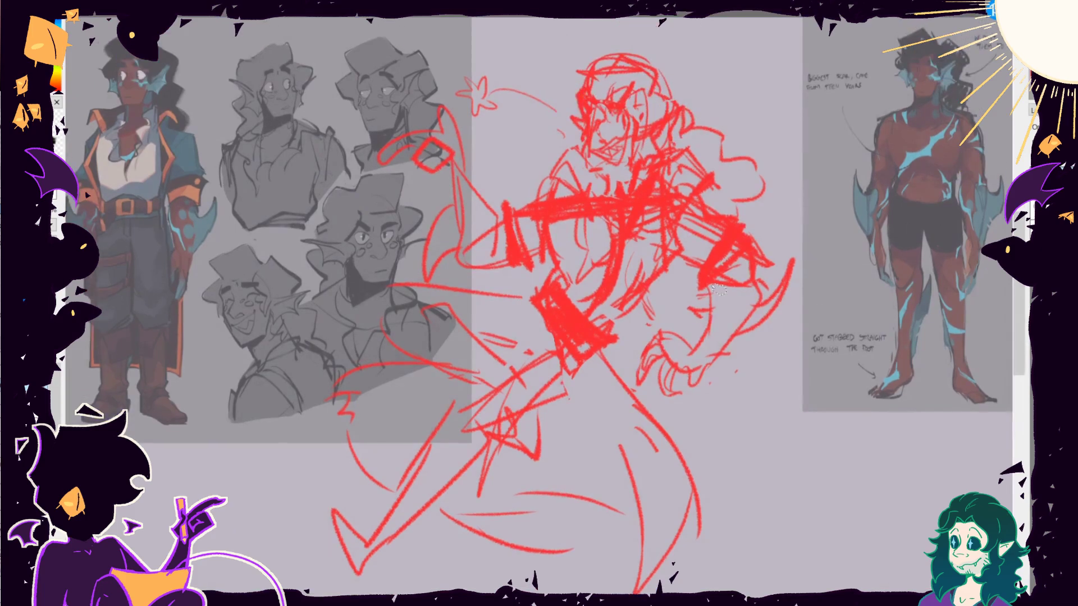
pyautogui.moveTo(673, 359); pyautogui.dragTo(668, 344)
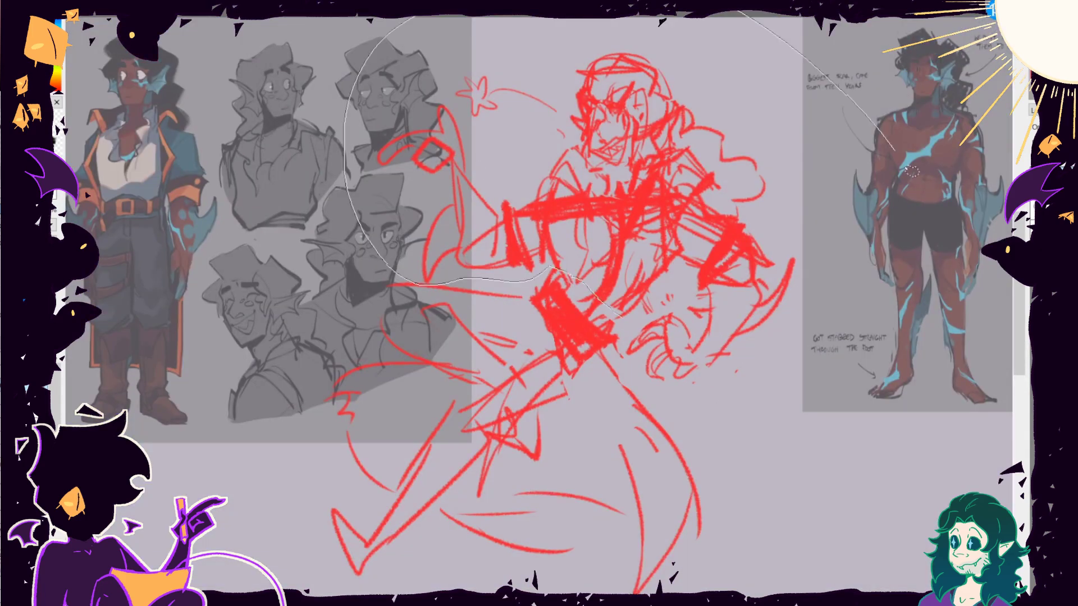
pyautogui.moveTo(456, 258)
pyautogui.mouseDown()
pyautogui.moveTo(414, 253)
pyautogui.moveTo(432, 306)
pyautogui.moveTo(415, 337)
pyautogui.moveTo(477, 388)
pyautogui.mouseUp()
pyautogui.hotkey('ctrl', 'z')
# Sketch the bent leg with its folds and rework the extended leg's boot, restoring the unmirrored view.
pyautogui.moveTo(404, 374); pyautogui.dragTo(460, 393)
pyautogui.moveTo(489, 337); pyautogui.dragTo(516, 384)
pyautogui.moveTo(413, 306); pyautogui.dragTo(452, 326)
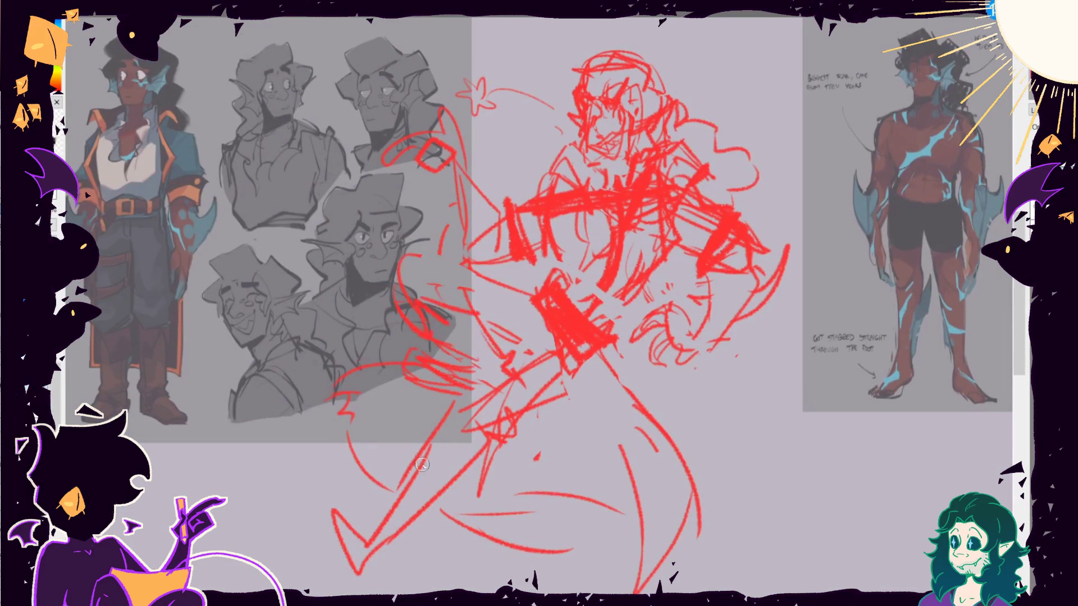
pyautogui.moveTo(332, 486); pyautogui.dragTo(375, 569)
pyautogui.press('h')
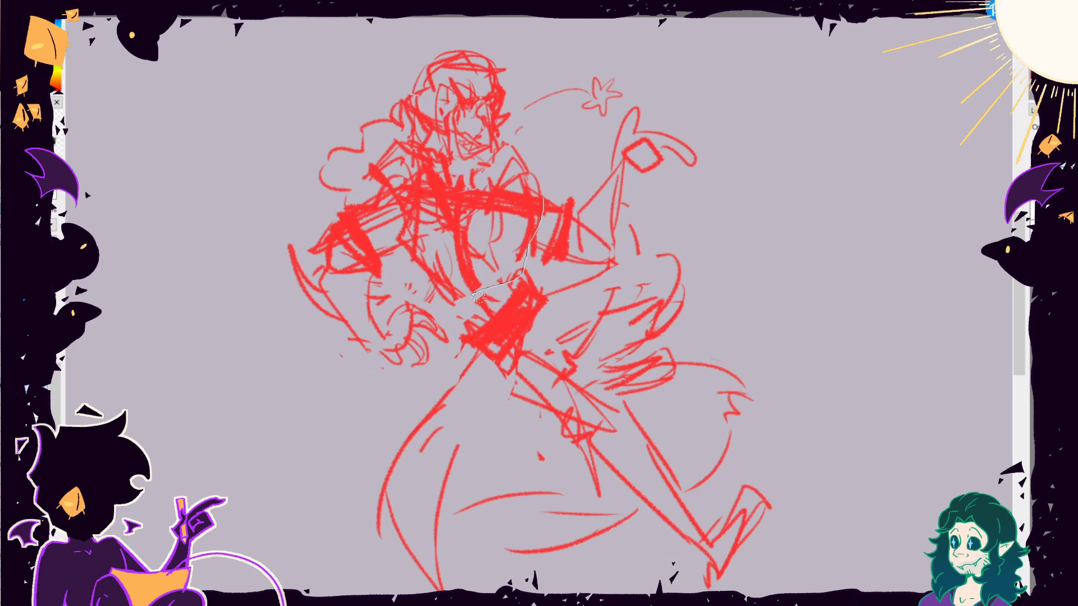
# Select the head and torso of the sketch and tilt them toward the raised hand.
pyautogui.moveTo(474, 293); pyautogui.dragTo(542, 199)
pyautogui.hotkey('ctrl', 't')
pyautogui.moveTo(589, 140); pyautogui.dragTo(601, 185)
pyautogui.press('Return')
# Select the extended lower leg and rotate it outward to a flatter angle from the knee.
pyautogui.moveTo(561, 382); pyautogui.dragTo(775, 337)
pyautogui.hotkey('ctrl', 't')
pyautogui.moveTo(876, 404); pyautogui.dragTo(880, 373)
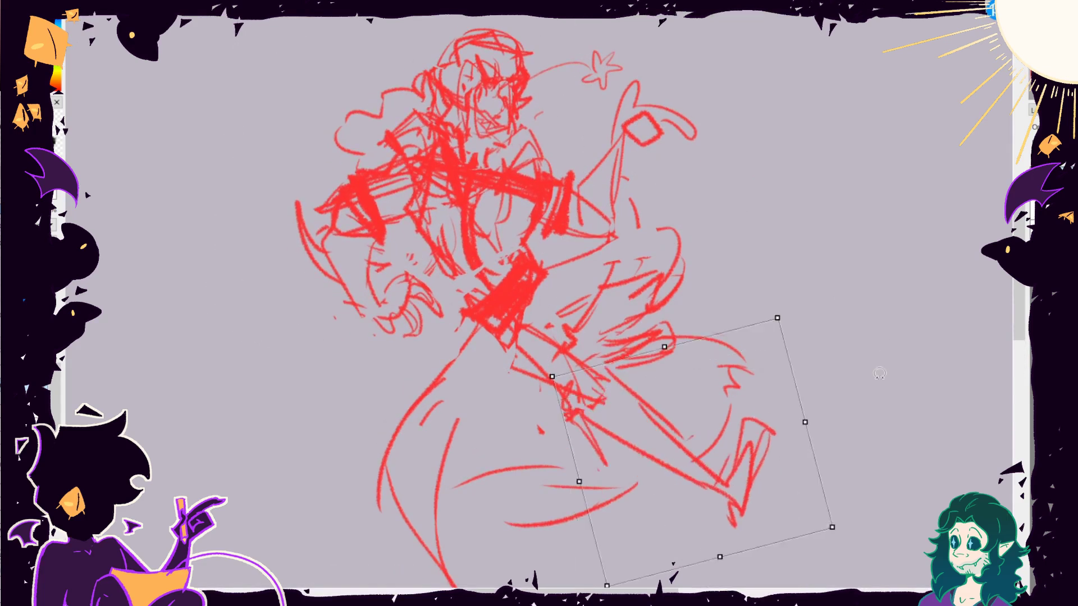
pyautogui.press('Return')
pyautogui.scroll(1, 880, 373)
# Shift the head and hair toward the raised hand, and reinforce the thigh and bent knee lines.
pyautogui.moveTo(375, 188); pyautogui.dragTo(540, 100)
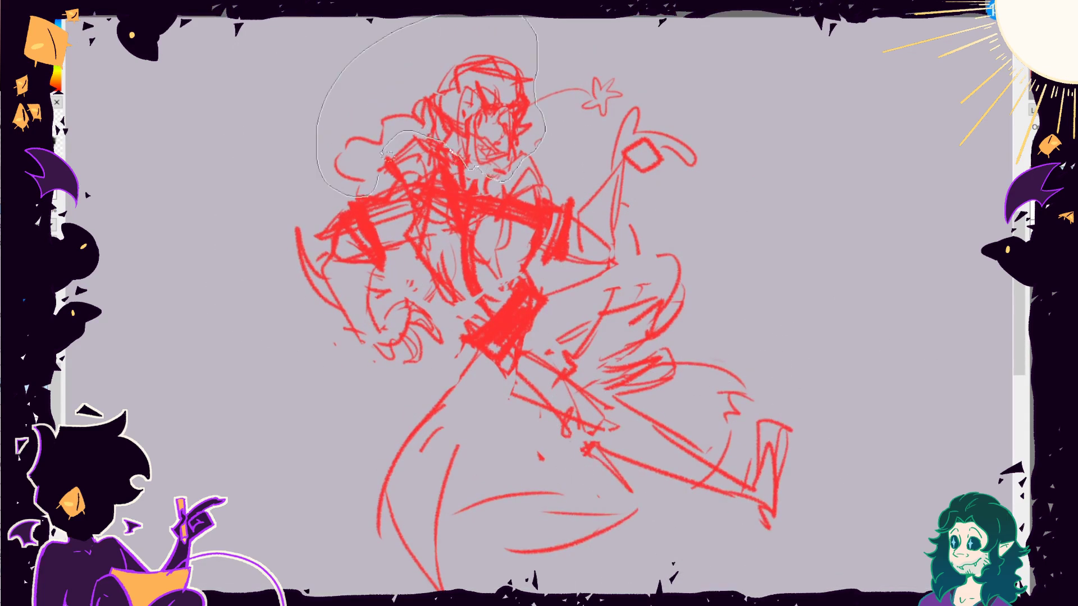
pyautogui.moveTo(497, 174); pyautogui.dragTo(517, 147)
pyautogui.press('Return')
pyautogui.moveTo(595, 320)
pyautogui.mouseDown()
pyautogui.moveTo(538, 363)
pyautogui.moveTo(519, 404)
pyautogui.mouseUp()
pyautogui.moveTo(606, 314); pyautogui.dragTo(587, 347)
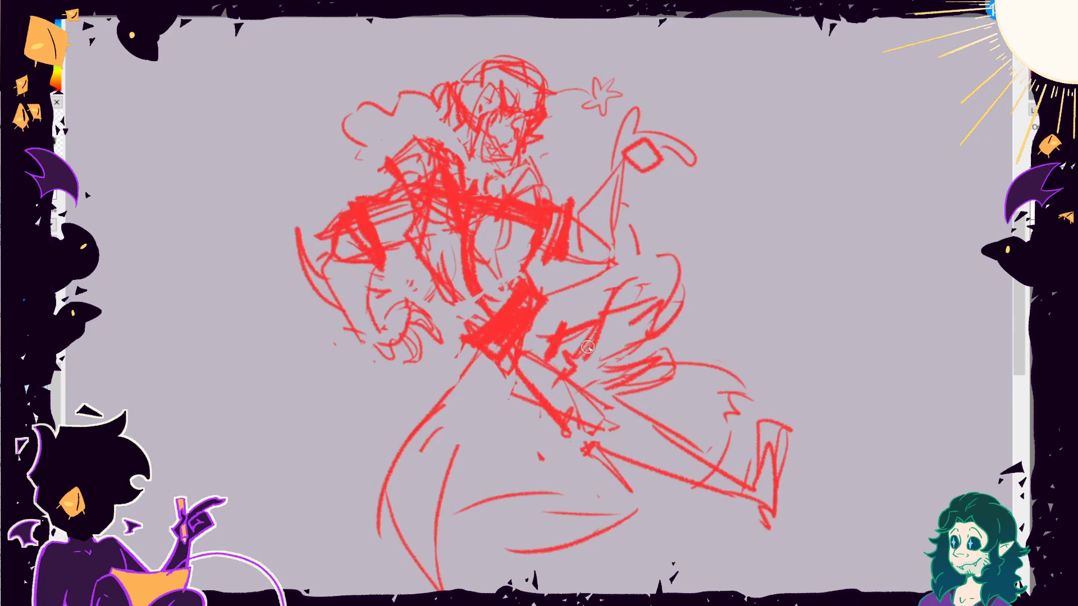
pyautogui.moveTo(553, 292)
pyautogui.mouseDown()
pyautogui.moveTo(677, 337)
pyautogui.moveTo(640, 388)
pyautogui.mouseUp()
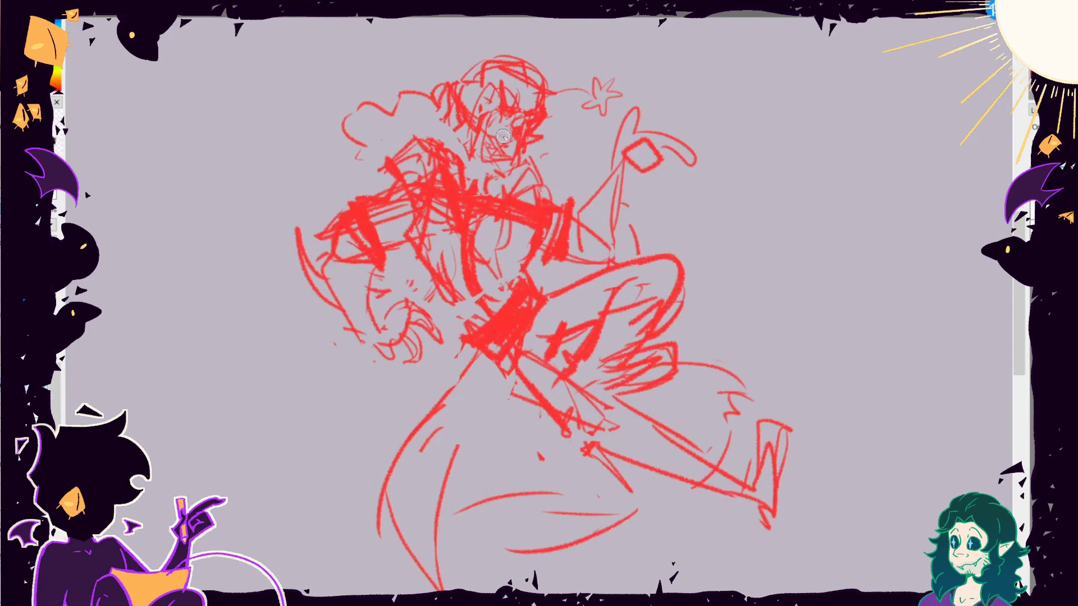
# Replace the flower flourish near the head with a curved trail and a star, and sketch small floating shapes around the figure.
pyautogui.scroll(-1, 497, 156)
pyautogui.moveTo(253, 109)
pyautogui.mouseDown()
pyautogui.moveTo(481, 24)
pyautogui.moveTo(562, 34)
pyautogui.mouseUp()
pyautogui.hotkey('ctrl', 't')
pyautogui.moveTo(607, 67)
pyautogui.mouseDown()
pyautogui.moveTo(643, 142)
pyautogui.moveTo(726, 96)
pyautogui.mouseUp()
pyautogui.press('Return')
pyautogui.scroll(1, 727, 96)
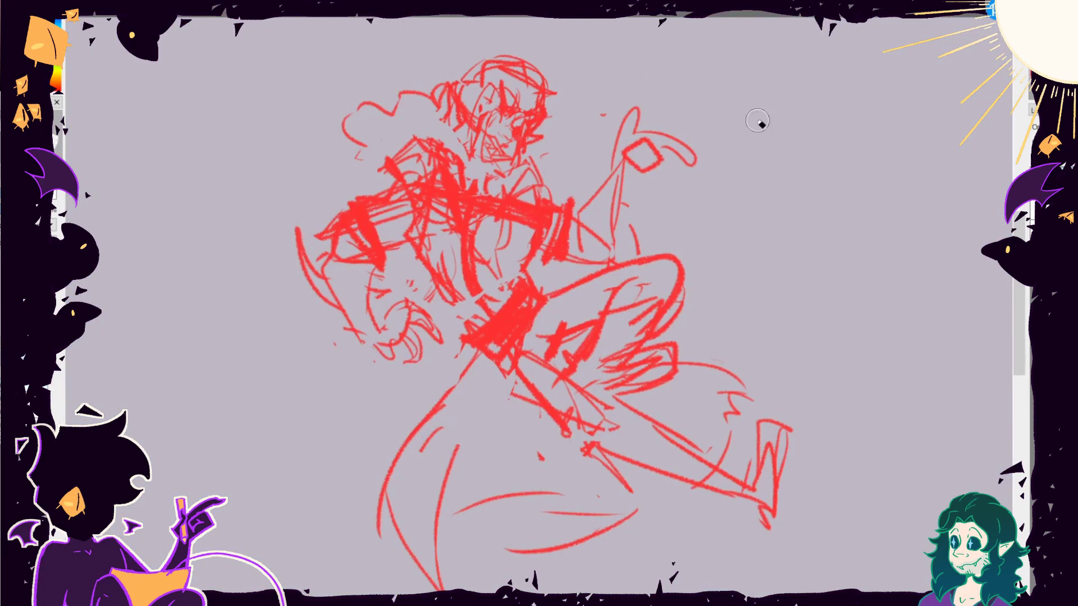
pyautogui.moveTo(565, 105); pyautogui.dragTo(714, 91)
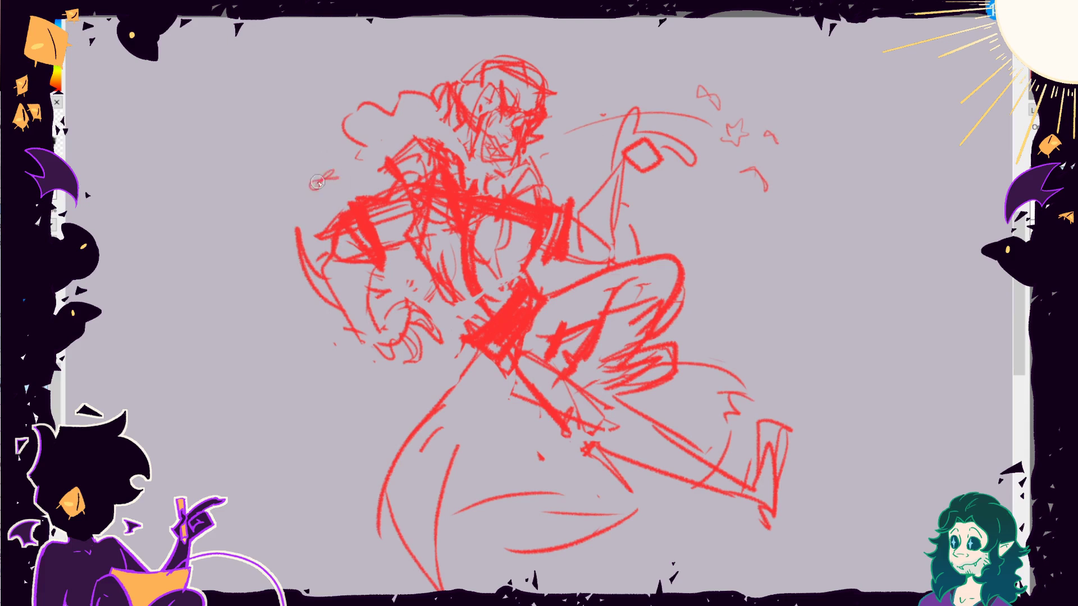
pyautogui.moveTo(302, 304); pyautogui.dragTo(290, 323)
pyautogui.moveTo(302, 127); pyautogui.dragTo(296, 127)
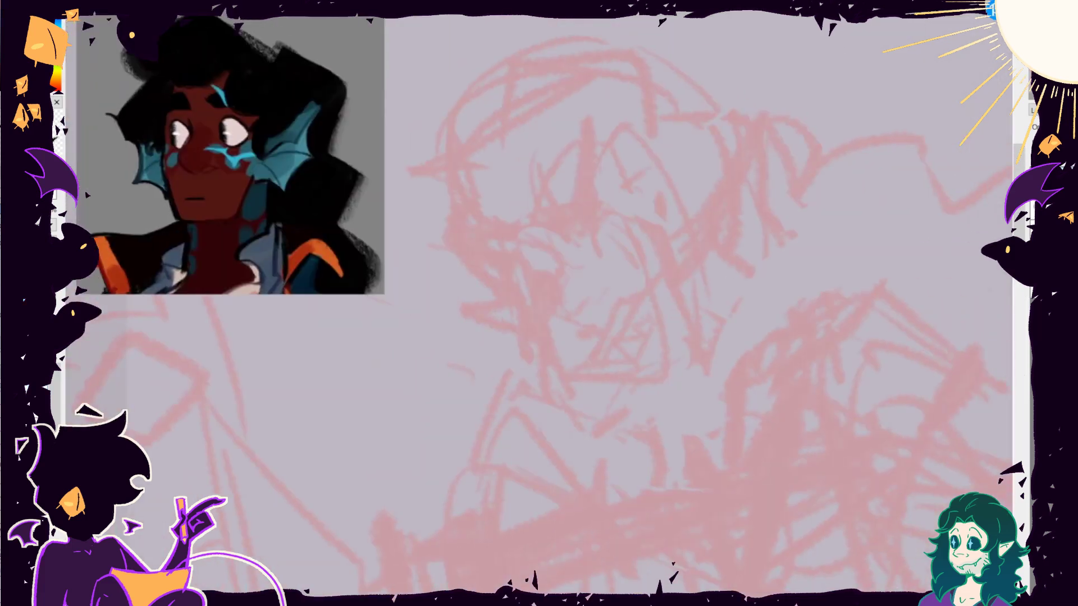
# Ink the face contour in dark navy over the faded sketch, from the forehead past the cheek to the chin and jaw.
pyautogui.moveTo(614, 144); pyautogui.dragTo(601, 188)
pyautogui.hotkey('ctrl', 'z')
pyautogui.moveTo(500, 211)
pyautogui.mouseDown()
pyautogui.moveTo(548, 373)
pyautogui.moveTo(626, 370)
pyautogui.mouseUp()
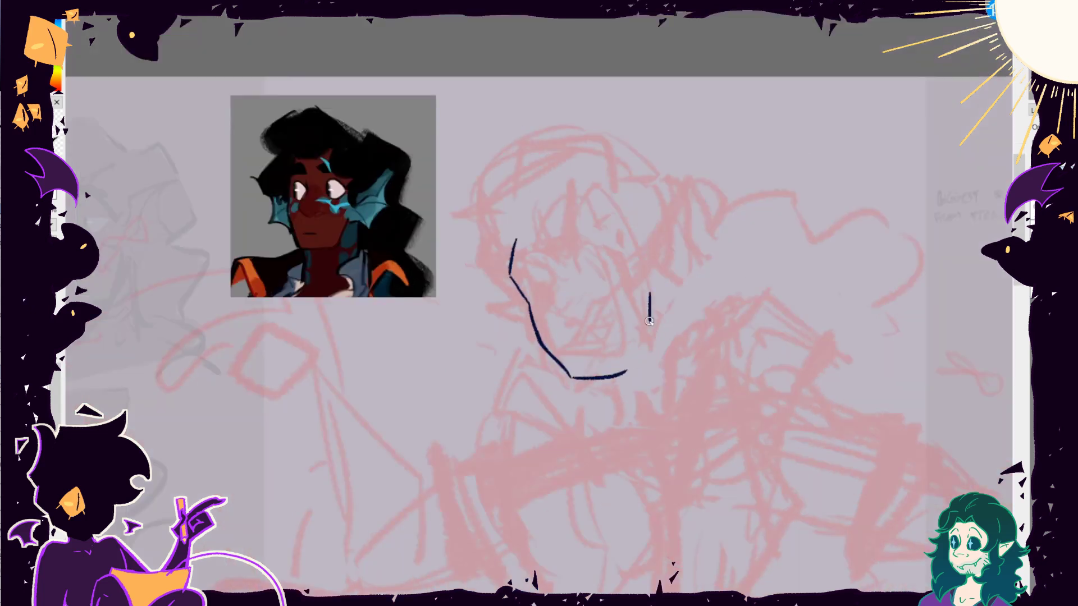
pyautogui.press('+')
pyautogui.press('m')
pyautogui.hotkey('ctrl', 'z')
pyautogui.moveTo(496, 407)
pyautogui.mouseDown()
pyautogui.moveTo(452, 387)
pyautogui.moveTo(448, 415)
pyautogui.mouseUp()
pyautogui.moveTo(392, 381); pyautogui.dragTo(424, 390)
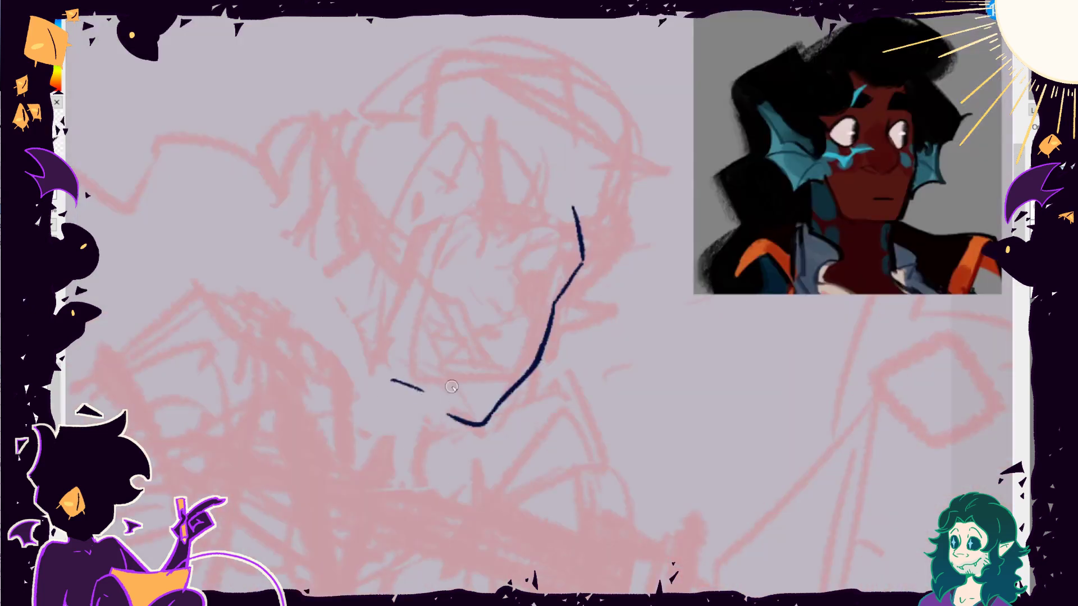
# Ink the nose and the near eye with its filled oval pupil.
pyautogui.moveTo(535, 255)
pyautogui.mouseDown()
pyautogui.moveTo(519, 279)
pyautogui.moveTo(510, 320)
pyautogui.mouseUp()
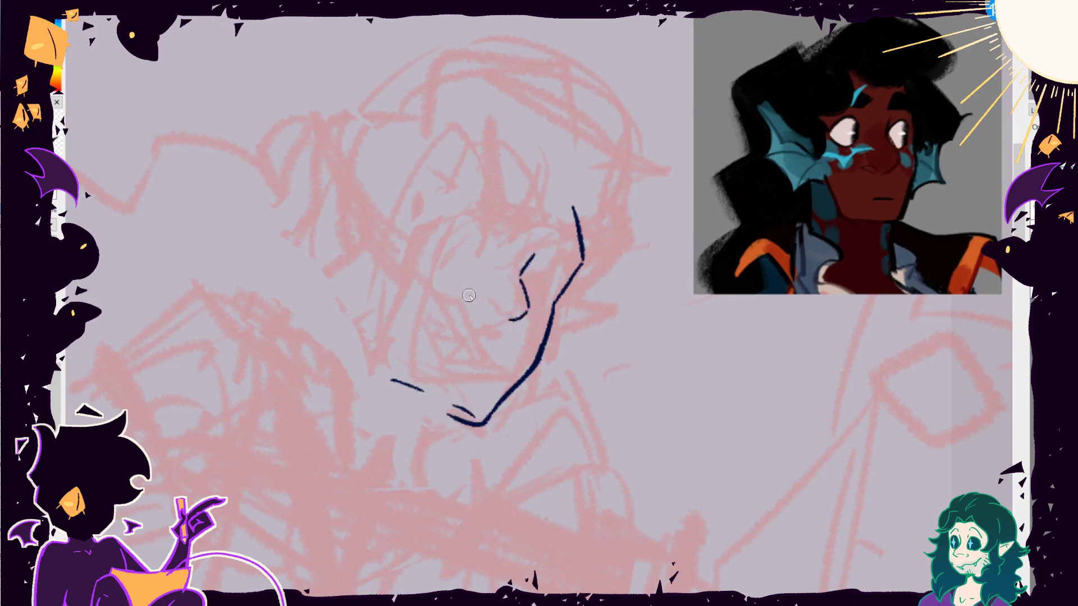
pyautogui.moveTo(489, 257); pyautogui.dragTo(458, 290)
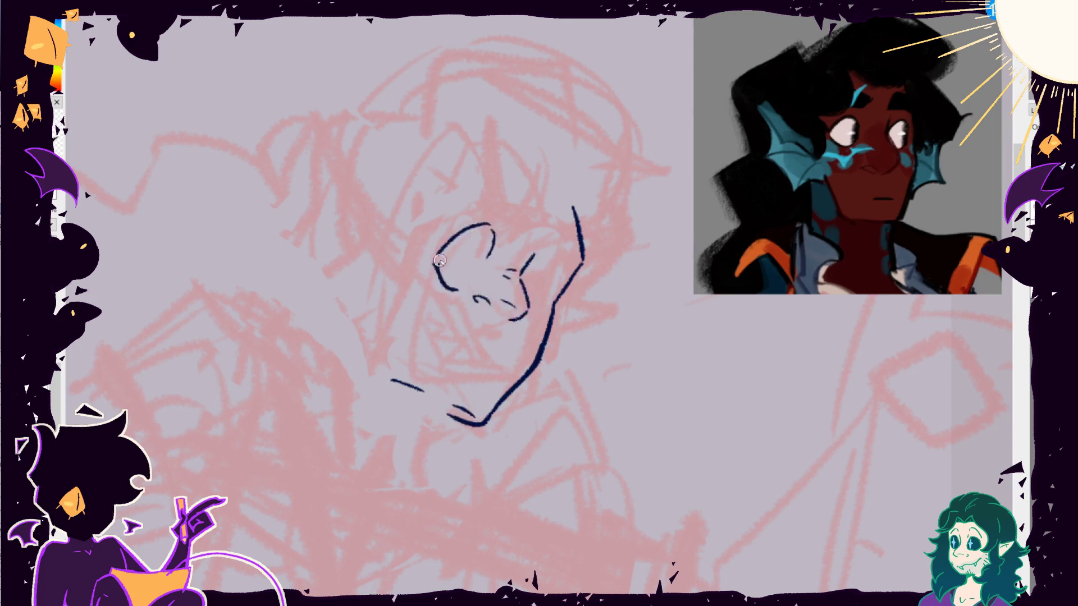
pyautogui.moveTo(469, 243); pyautogui.dragTo(453, 263)
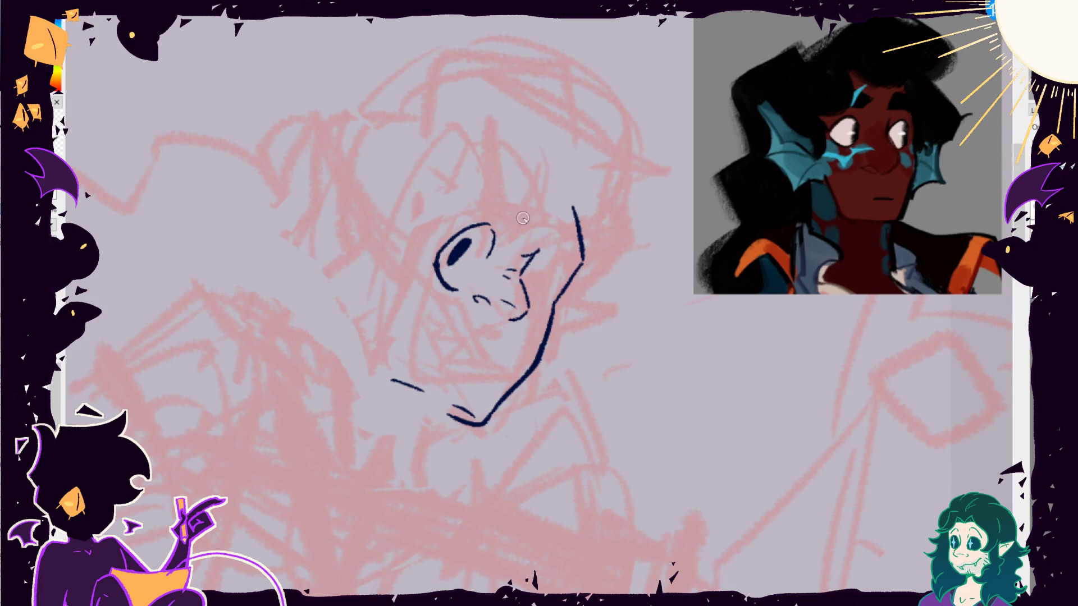
pyautogui.moveTo(497, 206)
pyautogui.mouseDown()
pyautogui.moveTo(528, 230)
pyautogui.moveTo(492, 190)
pyautogui.mouseUp()
pyautogui.hotkey('ctrl', 'z')
pyautogui.hotkey('ctrl', 'z')
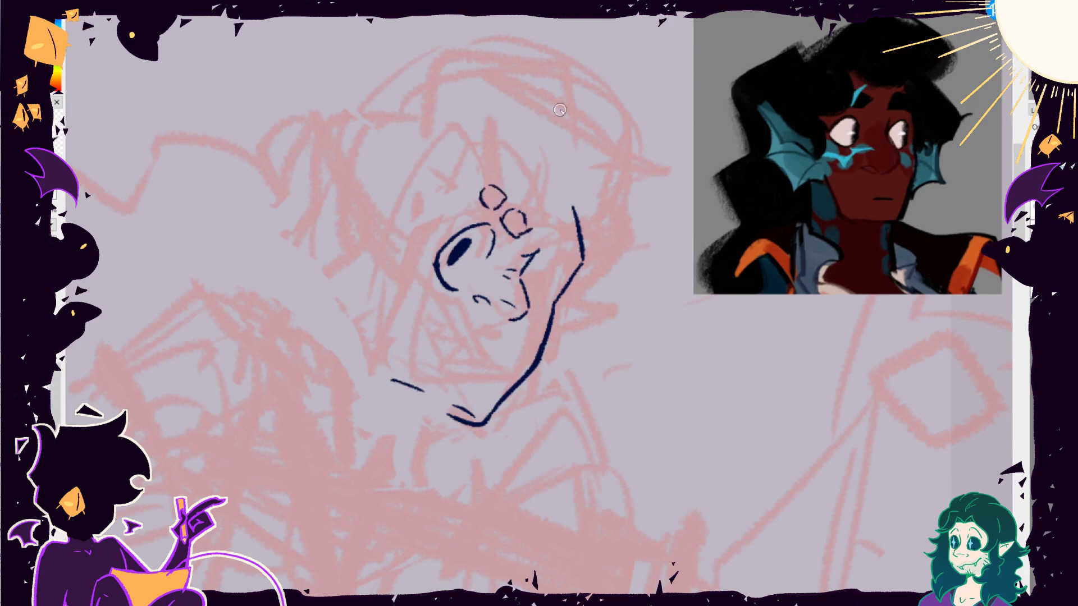
pyautogui.hotkey('ctrl', 'z')
pyautogui.hotkey('ctrl', 'z')
pyautogui.hotkey('ctrl', 'z')
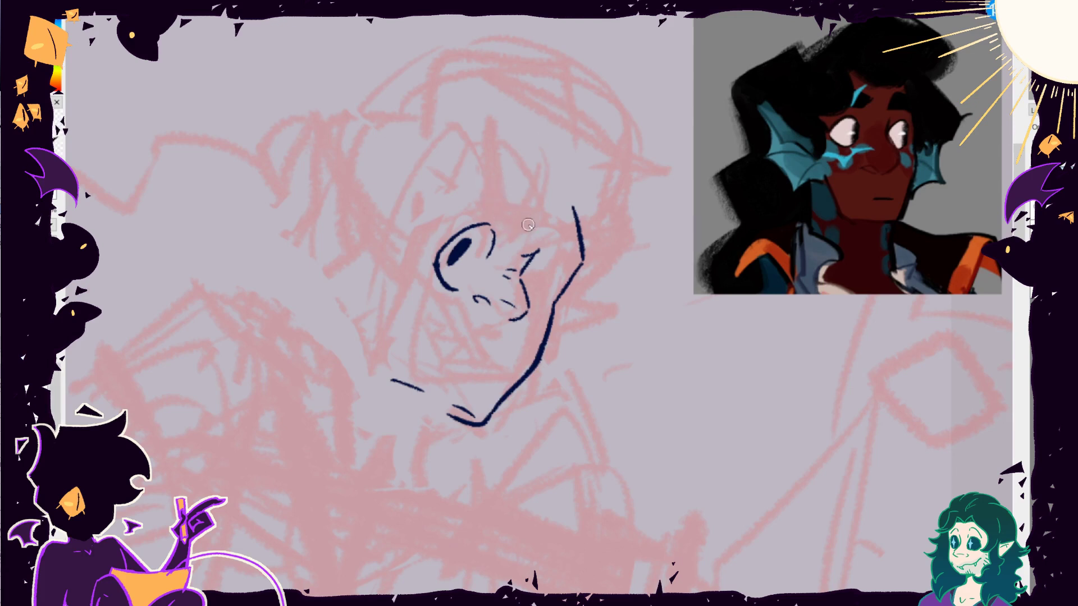
# Ink the split near eyebrow and the far eye with its dark pupil and surrounding crease lines.
pyautogui.moveTo(503, 231)
pyautogui.mouseDown()
pyautogui.moveTo(528, 224)
pyautogui.moveTo(494, 204)
pyautogui.moveTo(511, 194)
pyautogui.mouseUp()
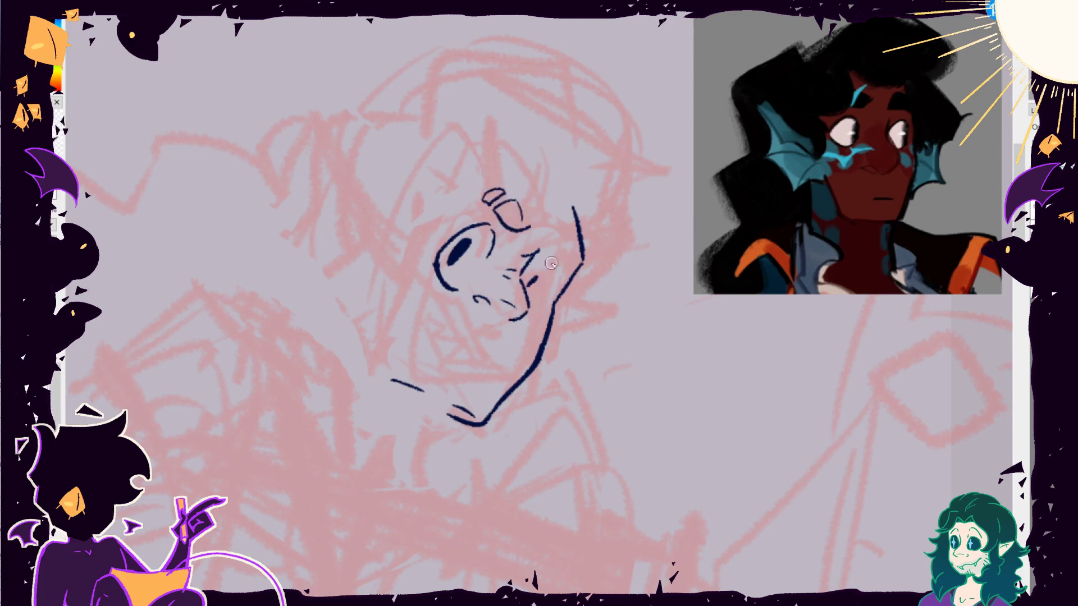
pyautogui.moveTo(551, 263)
pyautogui.mouseDown()
pyautogui.moveTo(522, 300)
pyautogui.moveTo(553, 275)
pyautogui.mouseUp()
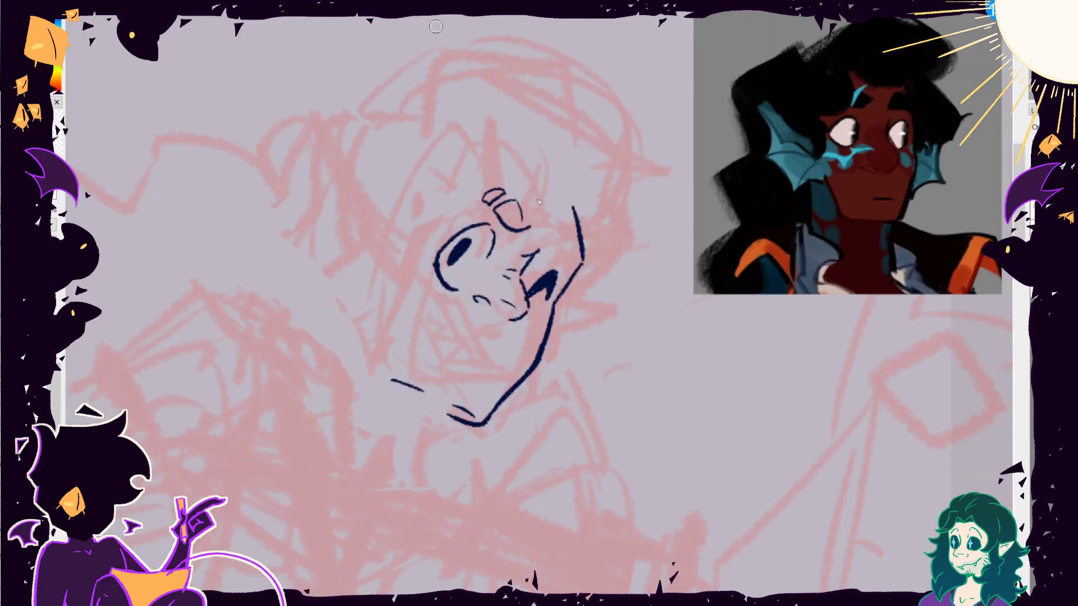
pyautogui.moveTo(532, 243); pyautogui.dragTo(540, 235)
pyautogui.moveTo(519, 275); pyautogui.dragTo(537, 261)
# Ink the wide open grinning mouth with pointed teeth inside.
pyautogui.moveTo(505, 353)
pyautogui.mouseDown()
pyautogui.moveTo(416, 306)
pyautogui.moveTo(418, 362)
pyautogui.mouseUp()
pyautogui.moveTo(501, 357)
pyautogui.mouseDown()
pyautogui.moveTo(418, 345)
pyautogui.moveTo(437, 345)
pyautogui.mouseUp()
pyautogui.moveTo(430, 359); pyautogui.dragTo(502, 354)
pyautogui.moveTo(472, 351); pyautogui.dragTo(466, 368)
# Ink a first pointed ear fin outline beside the near eye and add short marks on the far cheek.
pyautogui.moveTo(415, 238)
pyautogui.mouseDown()
pyautogui.moveTo(370, 120)
pyautogui.moveTo(402, 257)
pyautogui.mouseUp()
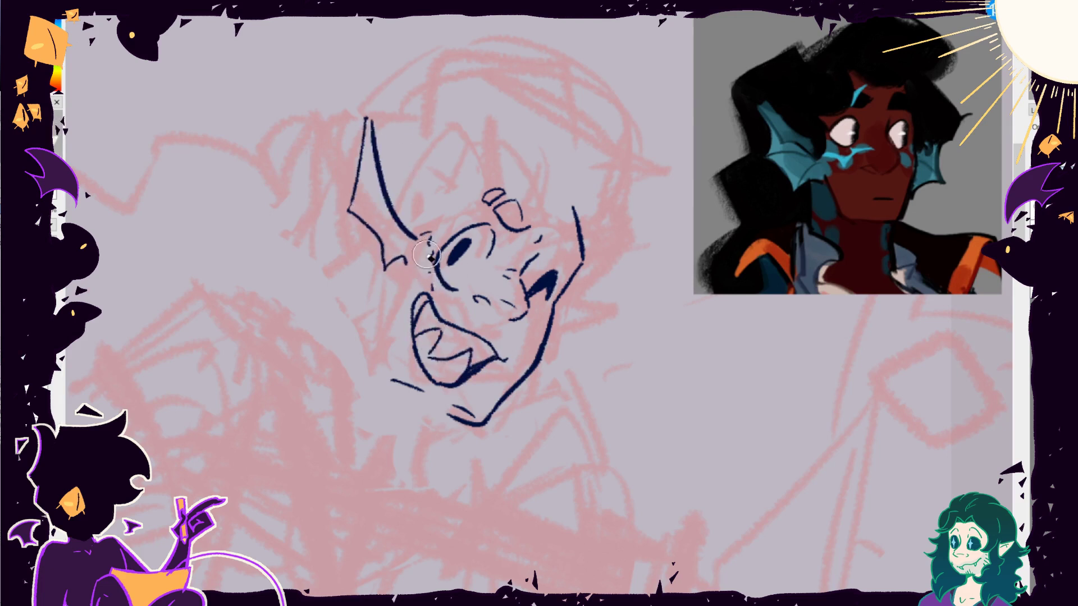
pyautogui.moveTo(519, 337); pyautogui.dragTo(536, 321)
pyautogui.moveTo(535, 334); pyautogui.dragTo(548, 322)
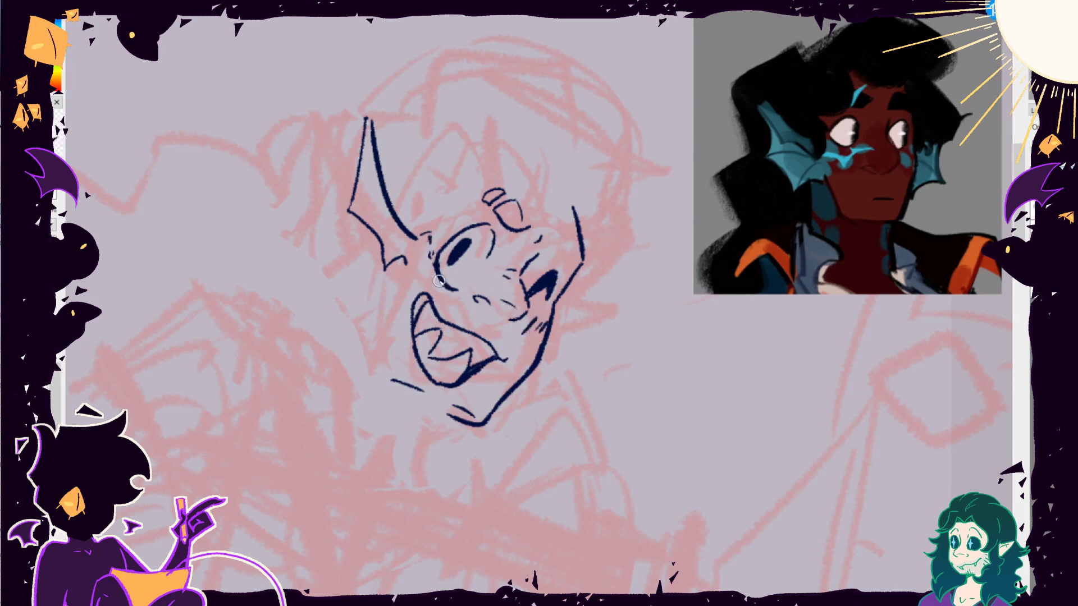
# Redraw the ear fin as a wider scalloped shape with several spines extending down to the jaw.
pyautogui.hotkey('ctrl', 'z')
pyautogui.moveTo(367, 119)
pyautogui.mouseDown()
pyautogui.moveTo(360, 215)
pyautogui.moveTo(406, 264)
pyautogui.mouseUp()
pyautogui.hotkey('ctrl', 'z')
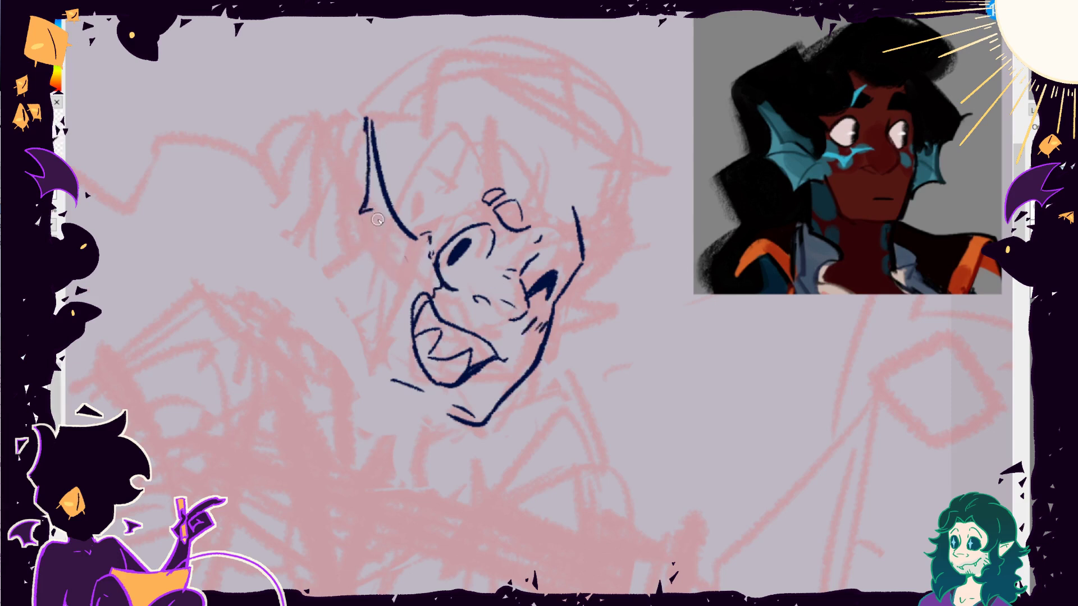
pyautogui.moveTo(361, 212); pyautogui.dragTo(418, 257)
pyautogui.moveTo(368, 120)
pyautogui.mouseDown()
pyautogui.moveTo(340, 278)
pyautogui.moveTo(393, 308)
pyautogui.moveTo(390, 351)
pyautogui.mouseUp()
pyautogui.hotkey('ctrl', 'z')
pyautogui.moveTo(362, 281); pyautogui.dragTo(387, 353)
pyautogui.hotkey('ctrl', 'z')
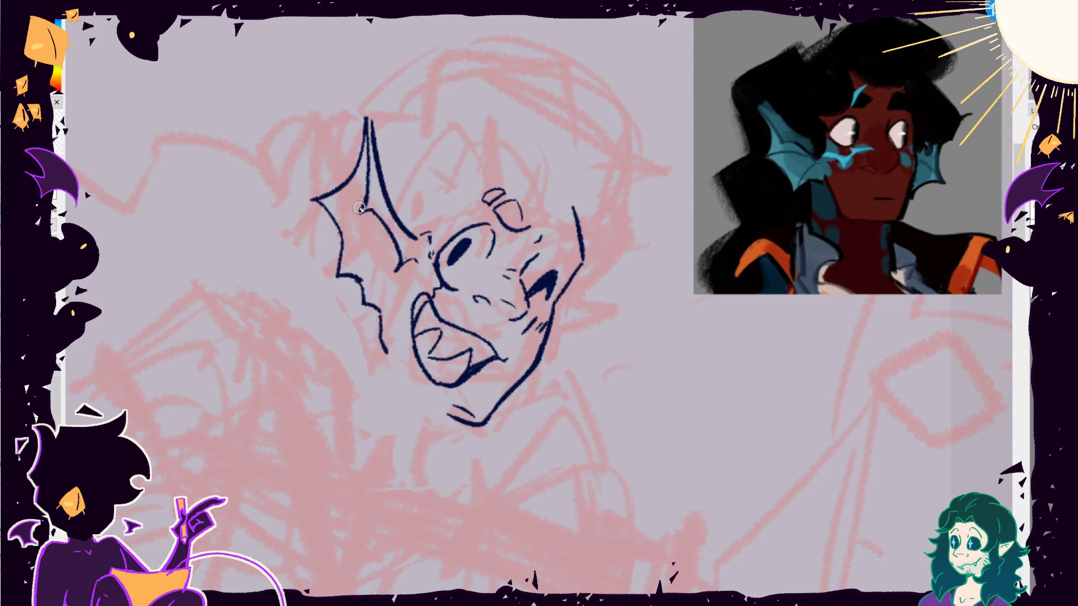
# Ink the inner ribs of the ear fin and clean up its lower scalloped edge.
pyautogui.moveTo(332, 203); pyautogui.dragTo(373, 214)
pyautogui.hotkey('ctrl', 'z')
pyautogui.moveTo(348, 259); pyautogui.dragTo(387, 271)
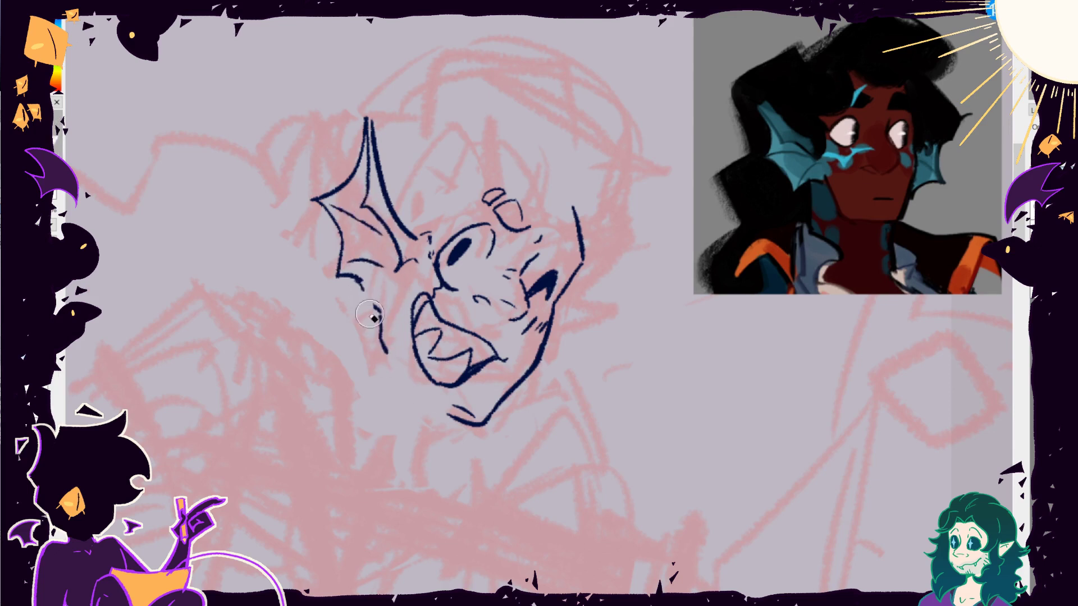
pyautogui.moveTo(387, 353)
pyautogui.mouseDown()
pyautogui.moveTo(376, 311)
pyautogui.moveTo(387, 357)
pyautogui.mouseUp()
# Mirror the canvas view and ink the far eyebrow at the edge of the forehead.
pyautogui.press('h')
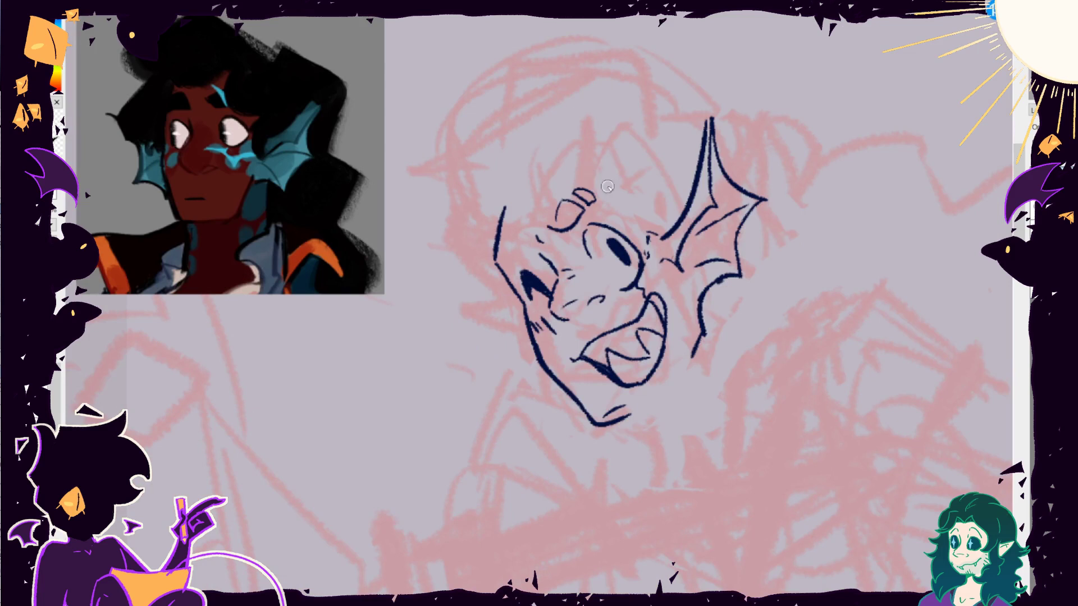
pyautogui.moveTo(495, 266)
pyautogui.mouseDown()
pyautogui.moveTo(525, 250)
pyautogui.moveTo(495, 276)
pyautogui.mouseUp()
pyautogui.hotkey('ctrl', 'z')
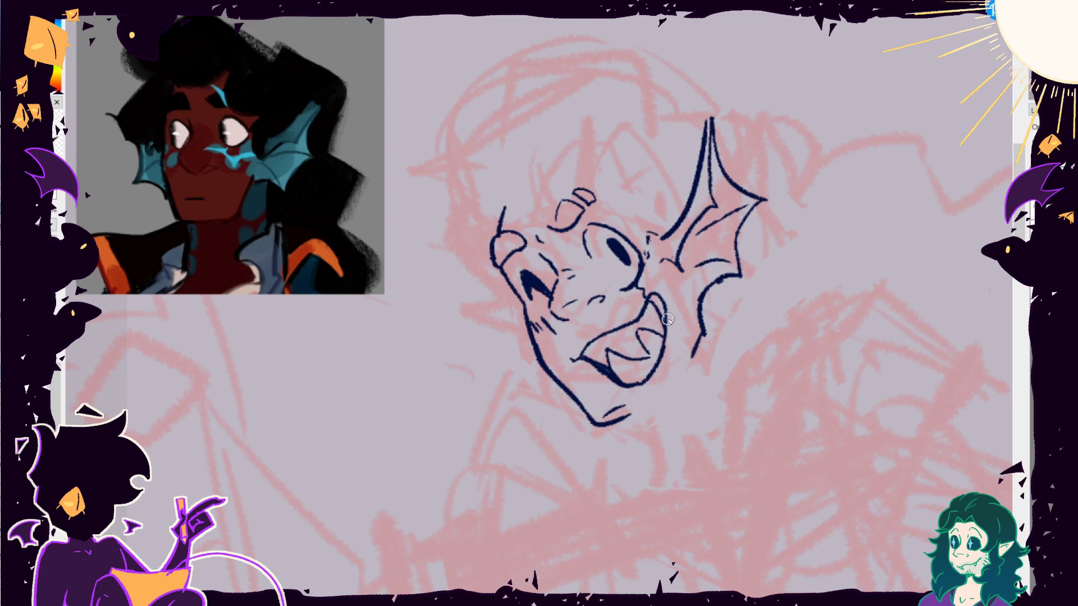
# Ink the neck lines below the chin and ear fin, and fill small dark shadows where they meet the jaw.
pyautogui.hotkey('ctrl', 'z')
pyautogui.moveTo(696, 307)
pyautogui.mouseDown()
pyautogui.moveTo(676, 377)
pyautogui.moveTo(747, 407)
pyautogui.moveTo(739, 387)
pyautogui.mouseUp()
pyautogui.hotkey('ctrl', 'z')
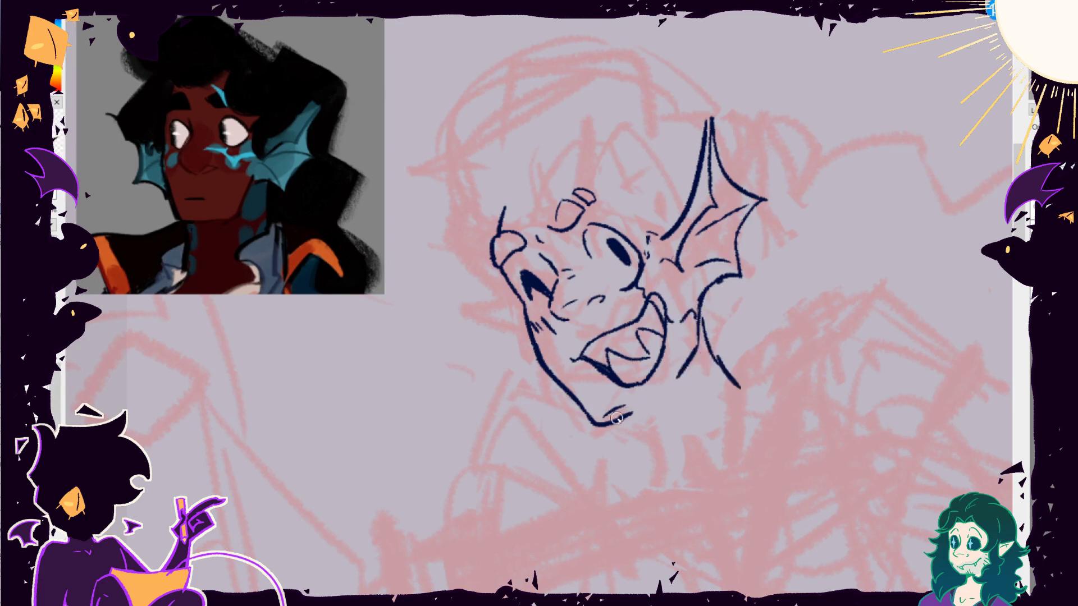
pyautogui.moveTo(616, 418)
pyautogui.mouseDown()
pyautogui.moveTo(653, 402)
pyautogui.moveTo(661, 480)
pyautogui.moveTo(643, 416)
pyautogui.mouseUp()
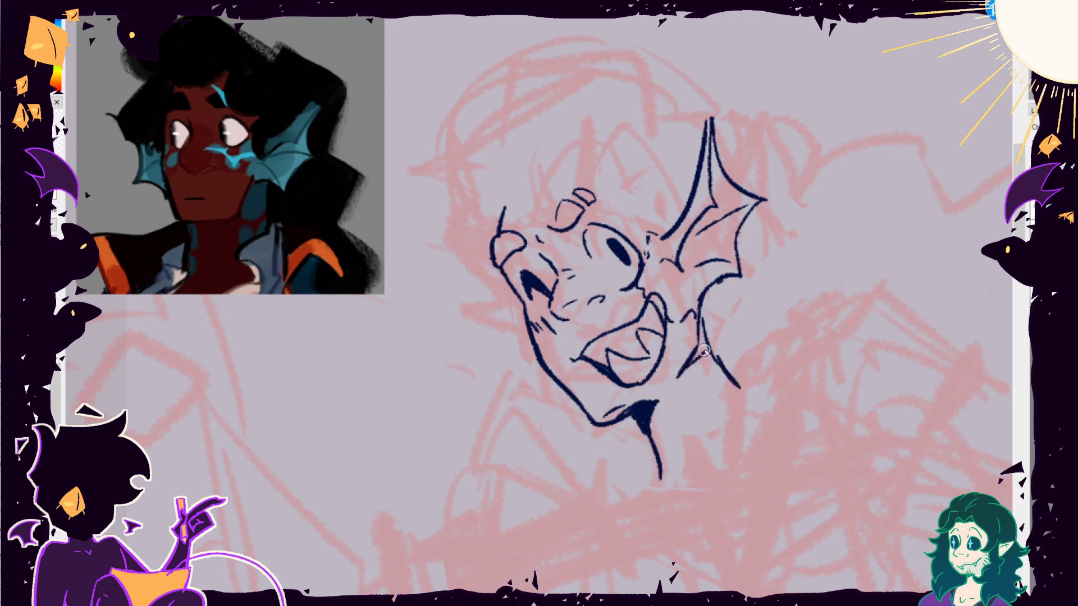
pyautogui.moveTo(691, 363); pyautogui.dragTo(700, 338)
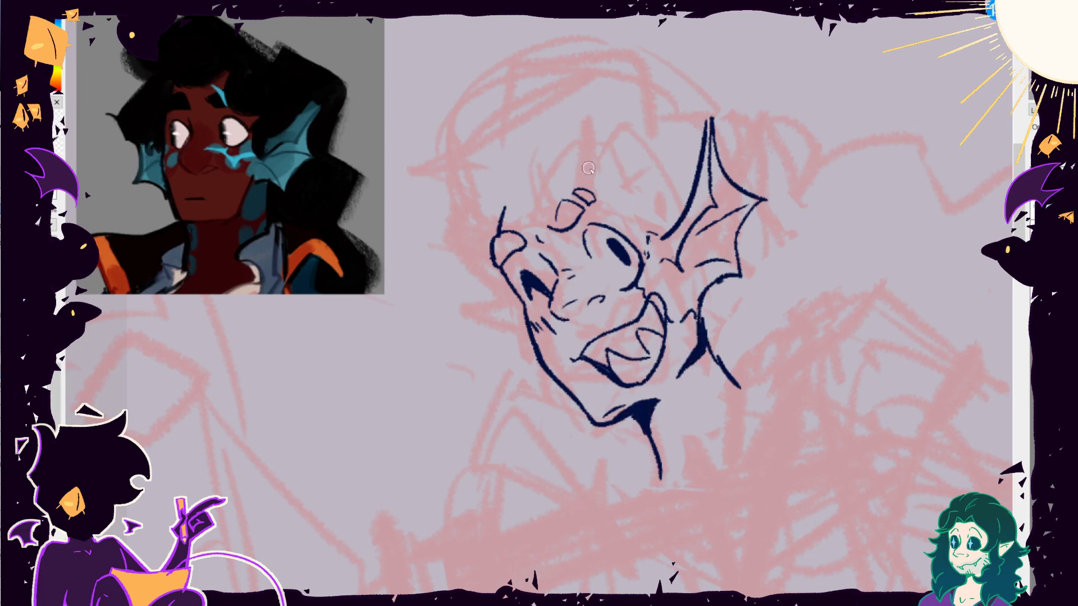
# Ink a rounded front lock of hair sweeping over the near brow with small strands beside the ear fin.
pyautogui.moveTo(615, 141); pyautogui.dragTo(665, 243)
pyautogui.hotkey('ctrl', 'z')
pyautogui.moveTo(635, 146); pyautogui.dragTo(671, 274)
pyautogui.moveTo(552, 40)
pyautogui.mouseDown()
pyautogui.moveTo(465, 36)
pyautogui.moveTo(496, 213)
pyautogui.moveTo(595, 171)
pyautogui.mouseUp()
pyautogui.hotkey('ctrl', 'z')
pyautogui.hotkey('ctrl', 'z')
pyautogui.hotkey('ctrl', 'z')
# Ink the hair outline over the crown, the fringe across the forehead and the stepped contour on the far side.
pyautogui.moveTo(461, 104); pyautogui.dragTo(643, 56)
pyautogui.moveTo(443, 112); pyautogui.dragTo(556, 230)
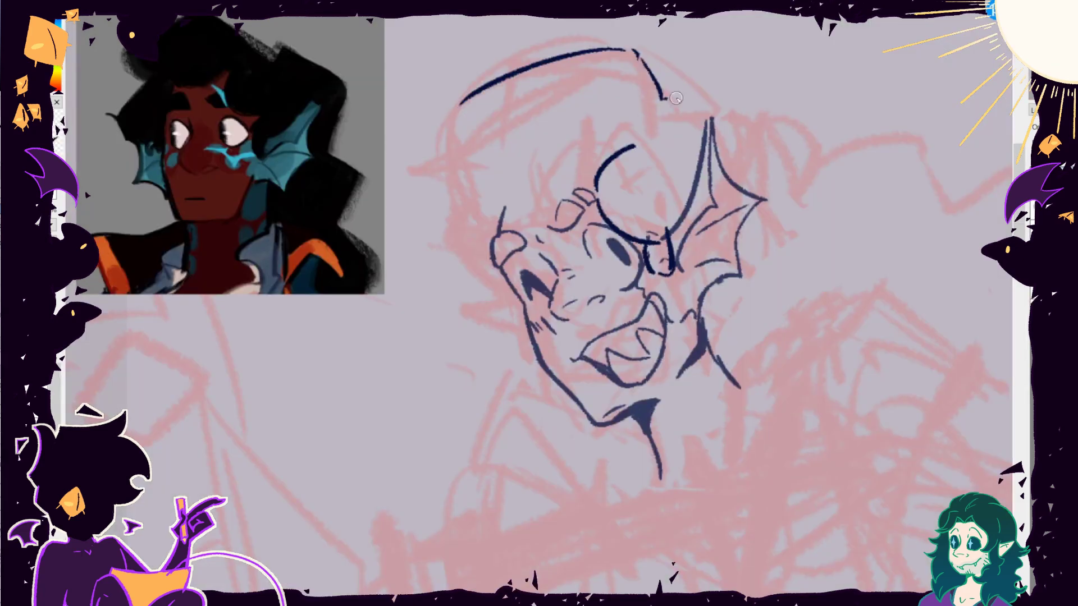
pyautogui.moveTo(666, 93); pyautogui.dragTo(730, 120)
pyautogui.moveTo(443, 112); pyautogui.dragTo(475, 224)
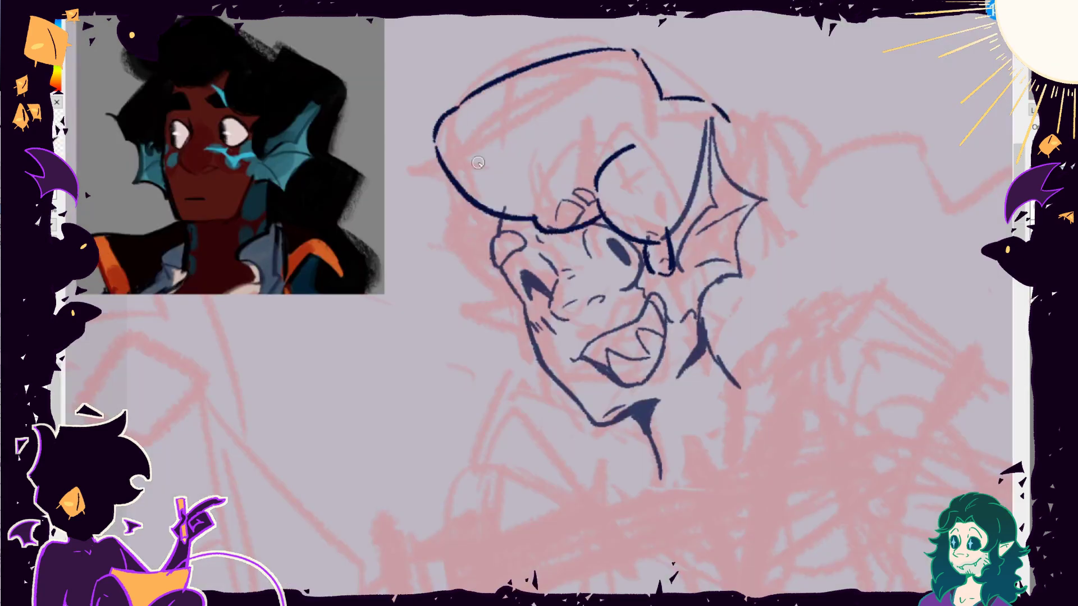
pyautogui.hotkey('ctrl', 'z')
pyautogui.moveTo(427, 168); pyautogui.dragTo(474, 224)
pyautogui.moveTo(598, 202)
pyautogui.mouseDown()
pyautogui.moveTo(495, 216)
pyautogui.moveTo(533, 338)
pyautogui.mouseUp()
pyautogui.moveTo(450, 128); pyautogui.dragTo(454, 164)
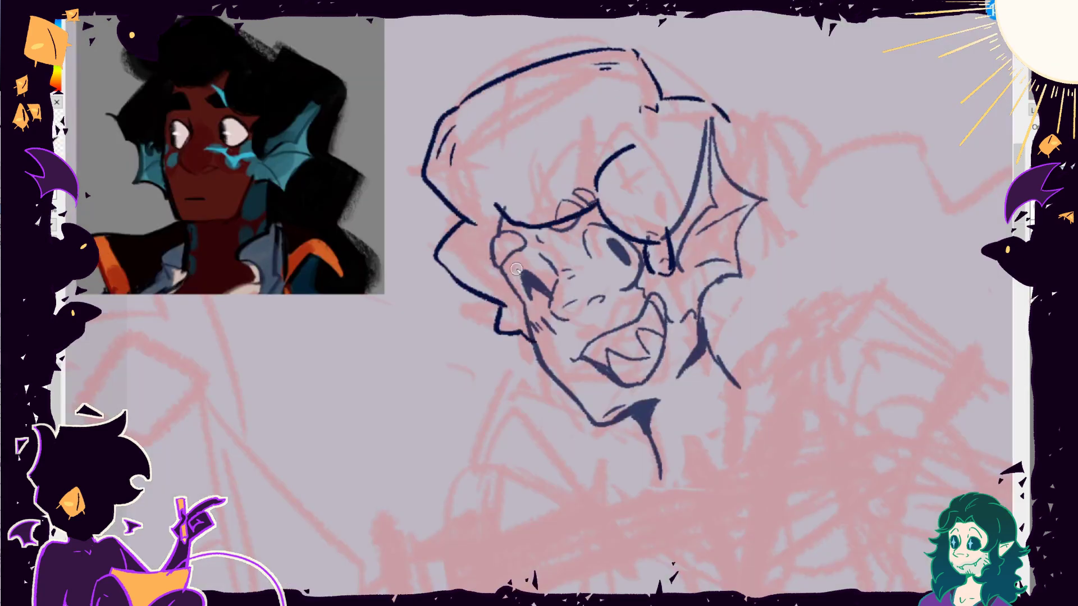
# Ink the small far ear fin and rework the fringe edge, checking the head in a mirrored view.
pyautogui.moveTo(497, 312); pyautogui.dragTo(452, 317)
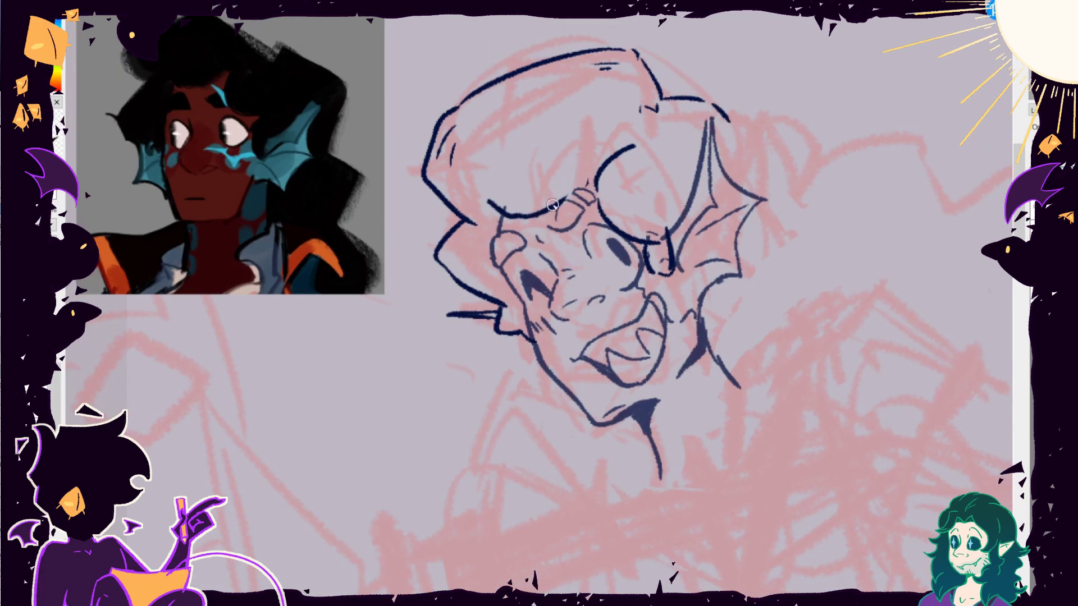
pyautogui.moveTo(601, 173); pyautogui.dragTo(550, 212)
pyautogui.hotkey('ctrl', 'z')
pyautogui.moveTo(452, 317)
pyautogui.mouseDown()
pyautogui.moveTo(497, 374)
pyautogui.moveTo(531, 359)
pyautogui.mouseUp()
pyautogui.press('h')
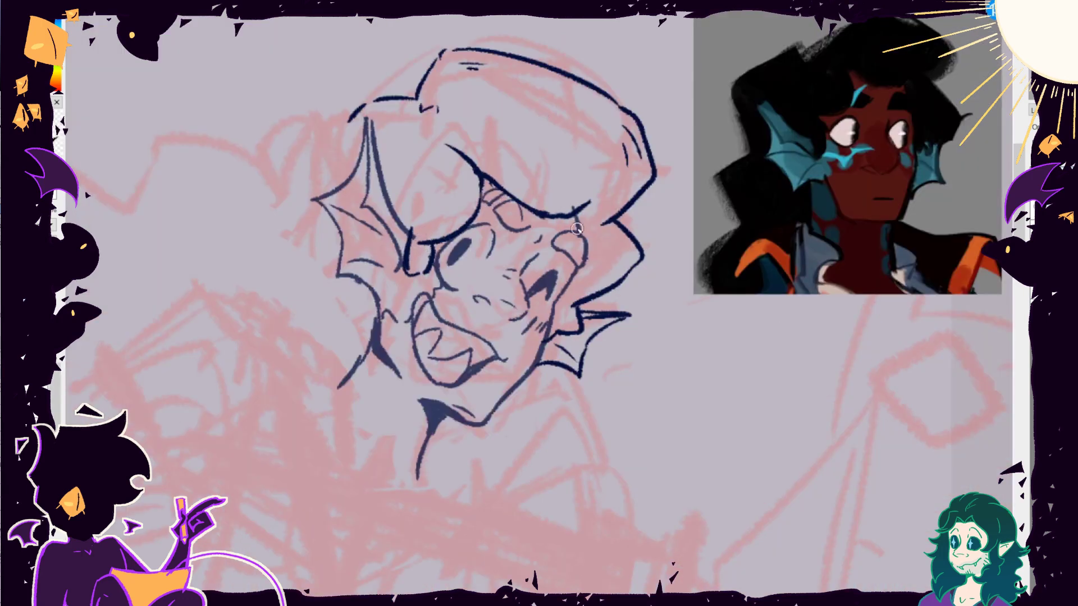
pyautogui.press('h')
# Bring up the full-body costume reference beside the sketch and ink the pointed coat collar at the far shoulder.
pyautogui.scroll(-2, 575, 57)
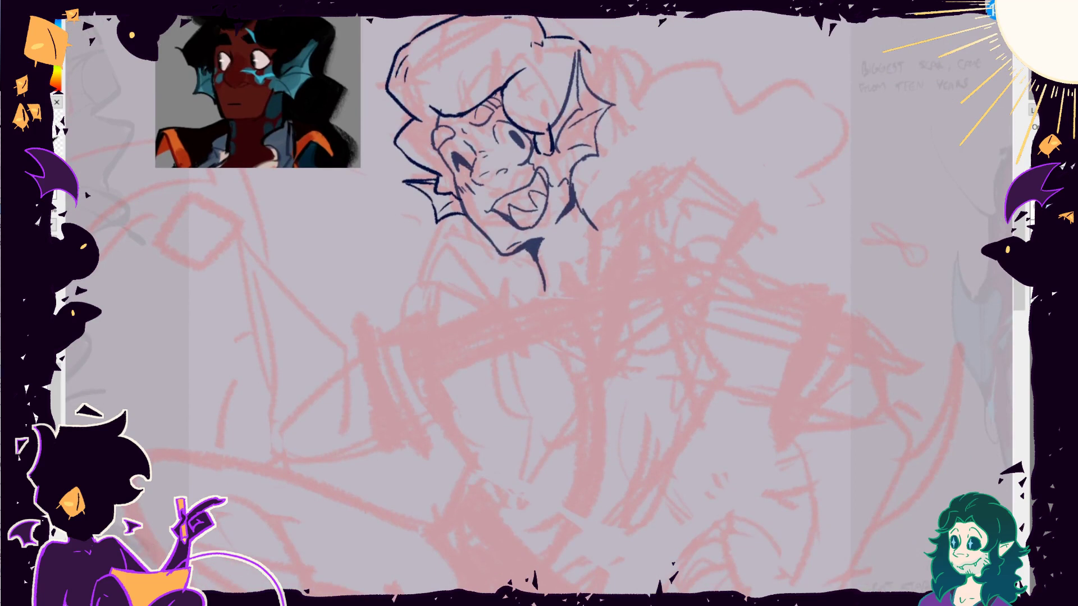
pyautogui.moveTo(497, 306); pyautogui.dragTo(413, 331)
pyautogui.moveTo(419, 328); pyautogui.dragTo(471, 299)
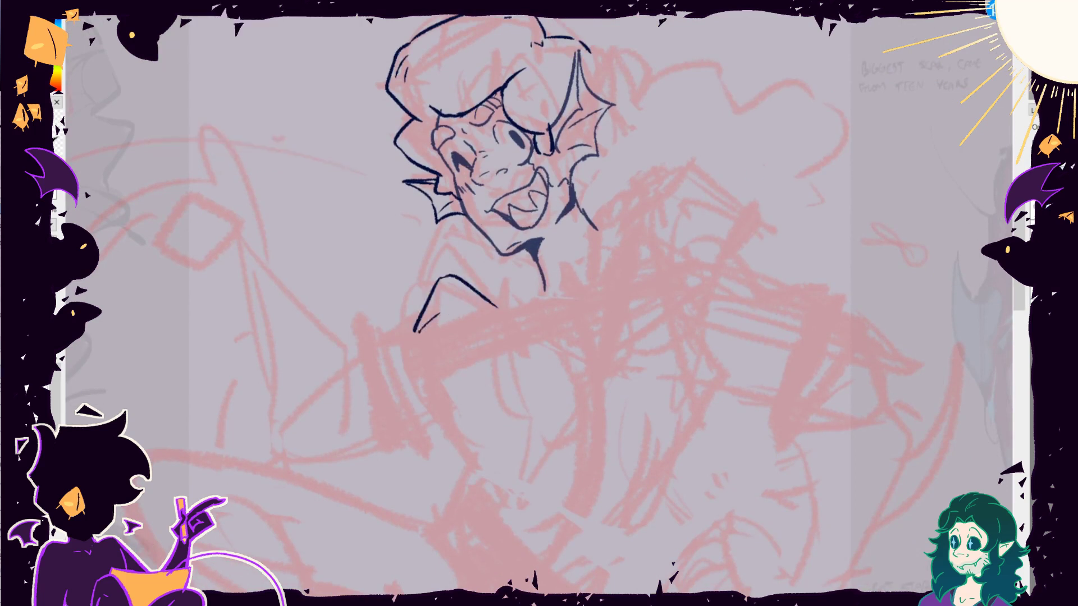
pyautogui.scroll(-3, 539, 303)
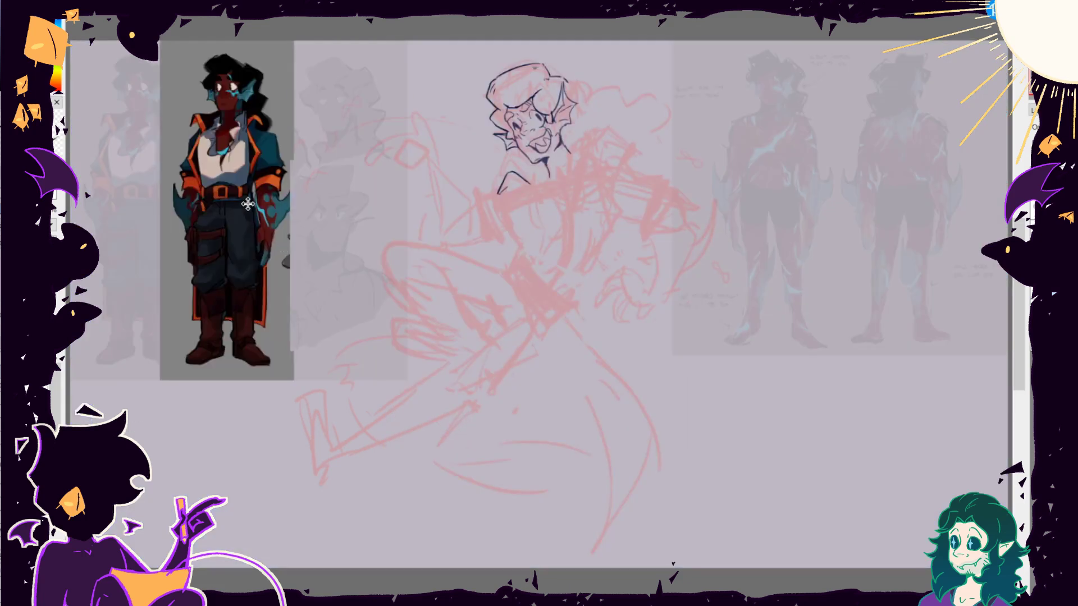
pyautogui.scroll(3, 539, 303)
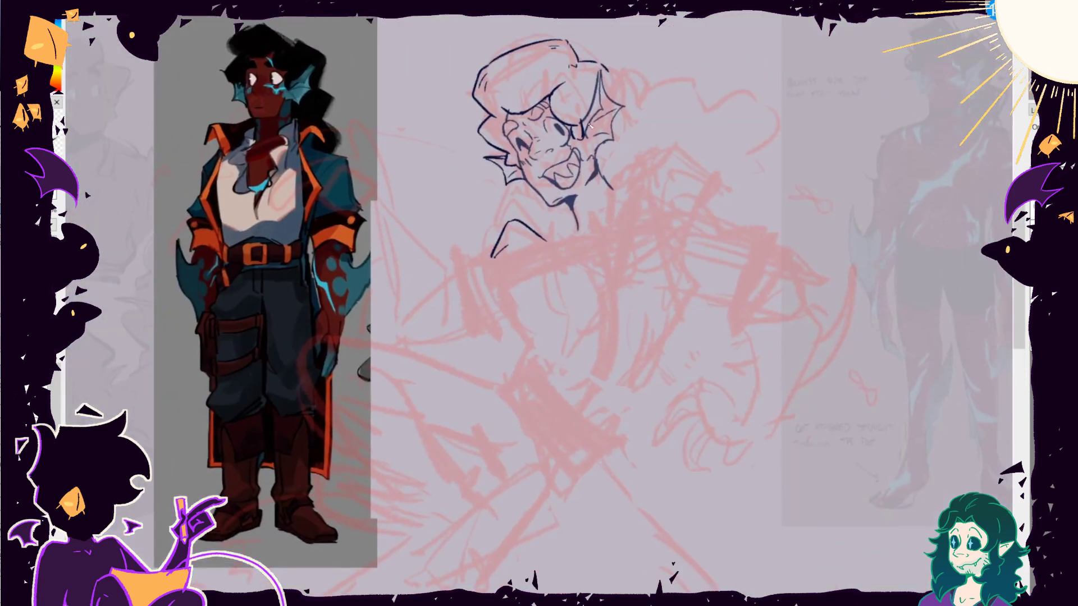
pyautogui.scroll(3, 617, 224)
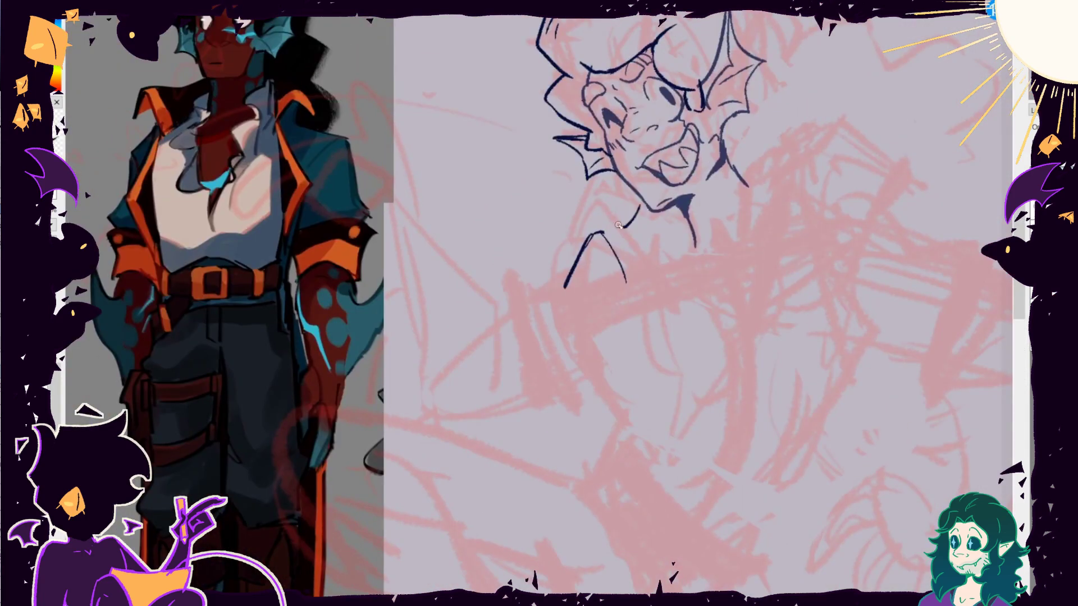
pyautogui.moveTo(623, 222); pyautogui.dragTo(560, 287)
# Ink the near coat collar as a wide pointed flap running from the neck out over the shoulder.
pyautogui.moveTo(764, 258)
pyautogui.mouseDown()
pyautogui.moveTo(826, 194)
pyautogui.moveTo(791, 187)
pyautogui.moveTo(840, 215)
pyautogui.mouseUp()
pyautogui.hotkey('ctrl', 'z')
pyautogui.moveTo(735, 166); pyautogui.dragTo(876, 212)
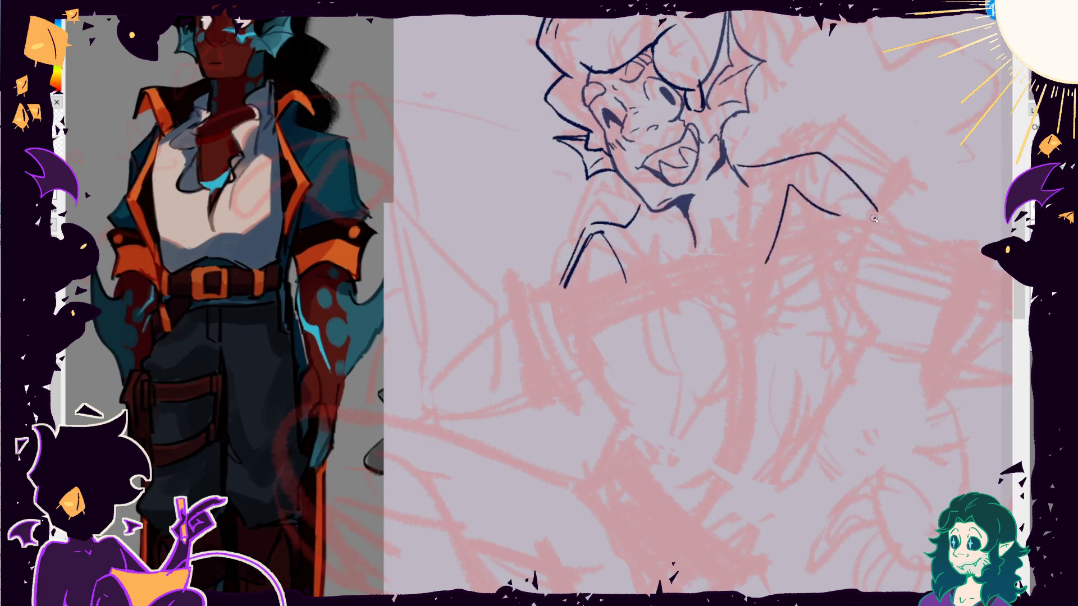
pyautogui.hotkey('ctrl', 'z')
pyautogui.hotkey('ctrl', 'z')
pyautogui.hotkey('ctrl', 'z')
pyautogui.moveTo(780, 255); pyautogui.dragTo(883, 187)
pyautogui.moveTo(736, 168); pyautogui.dragTo(886, 188)
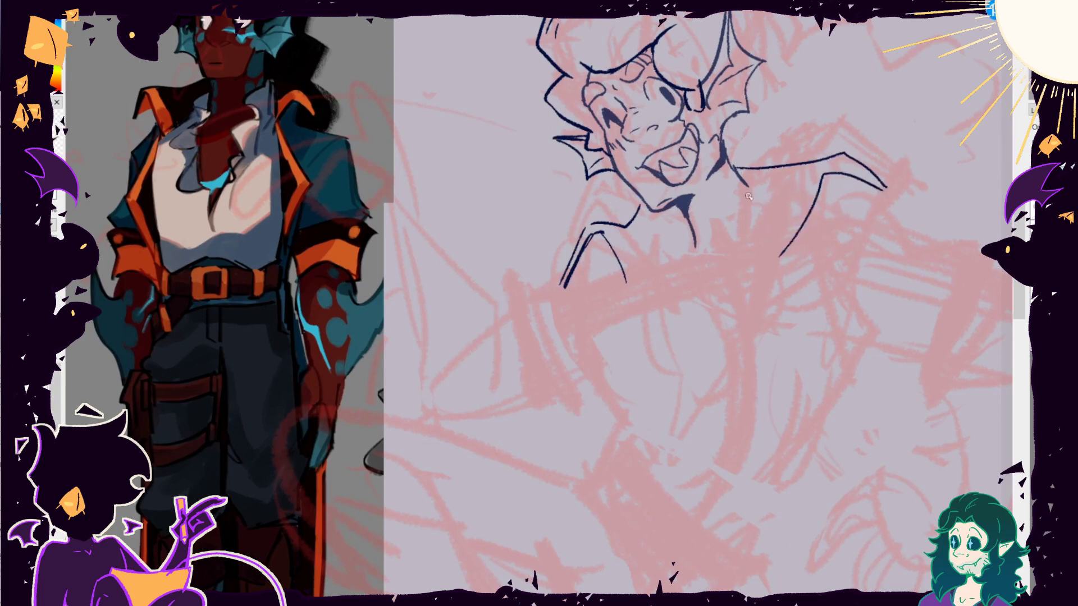
# Ink the ruffled open shirt neckline tapering to a point on the chest, with small chest marks.
pyautogui.moveTo(637, 245); pyautogui.dragTo(676, 388)
pyautogui.moveTo(735, 178)
pyautogui.mouseDown()
pyautogui.moveTo(689, 400)
pyautogui.moveTo(706, 319)
pyautogui.mouseUp()
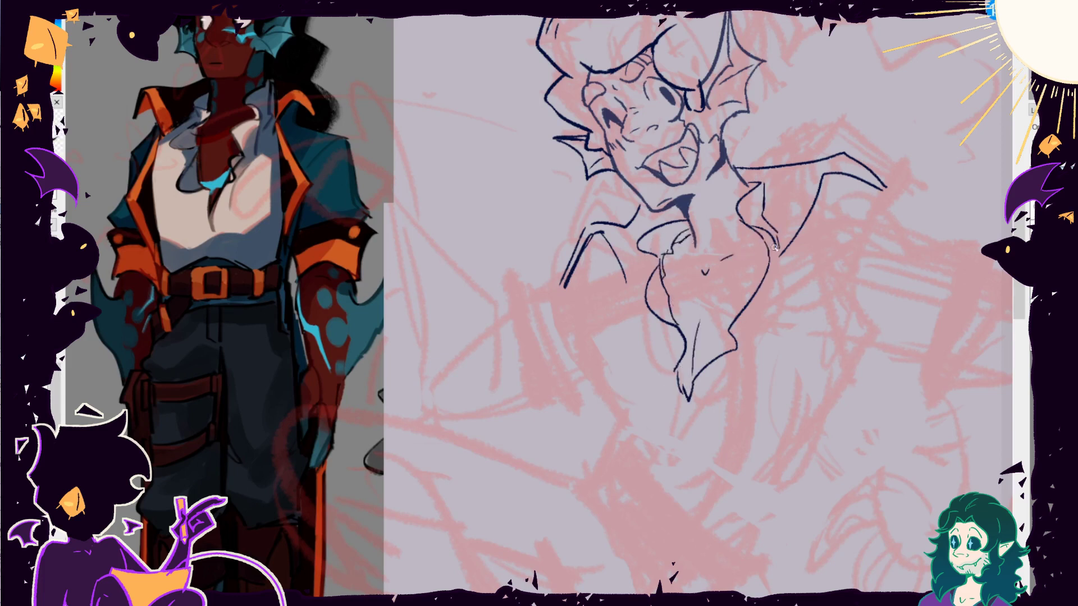
pyautogui.moveTo(770, 239); pyautogui.dragTo(784, 287)
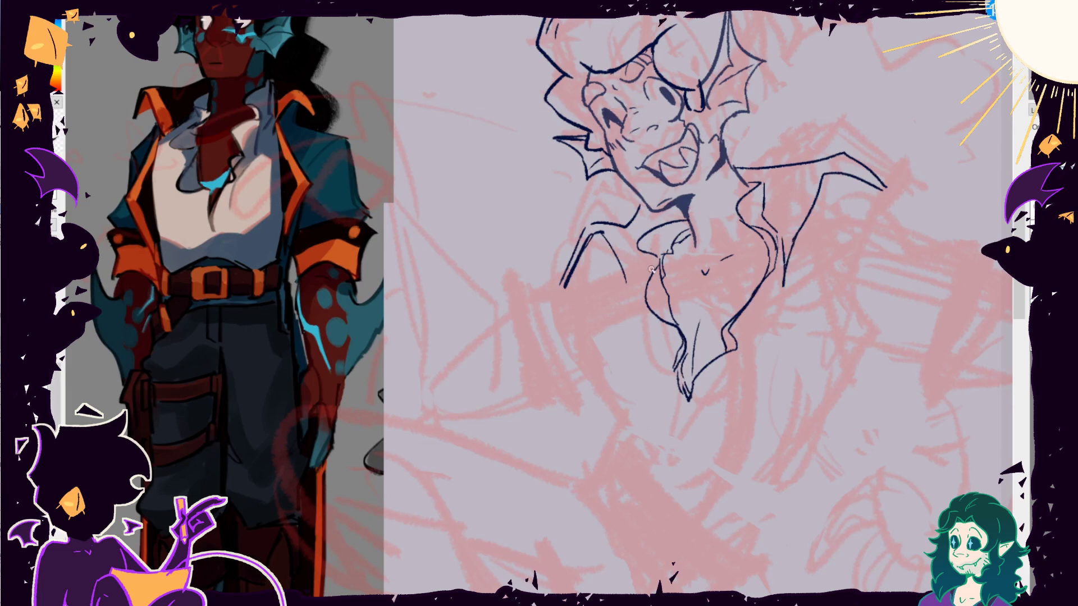
# Ink the angular coat lapels down both sides of the torso below the collar.
pyautogui.moveTo(633, 292); pyautogui.dragTo(585, 374)
pyautogui.moveTo(635, 308); pyautogui.dragTo(602, 399)
pyautogui.moveTo(586, 374); pyautogui.dragTo(613, 427)
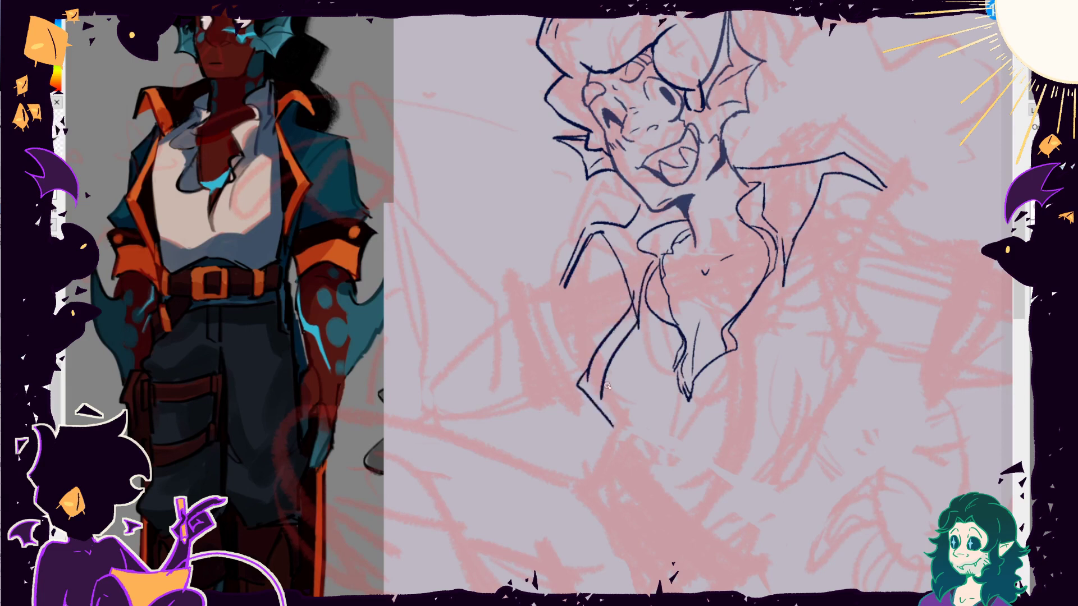
pyautogui.hotkey('ctrl', 'z')
pyautogui.hotkey('ctrl', 'z')
pyautogui.moveTo(620, 292); pyautogui.dragTo(592, 424)
pyautogui.moveTo(781, 275); pyautogui.dragTo(817, 456)
# Extend the coat's front edges below the waist and ink the long flaring coat tail with its corner and lower hem.
pyautogui.scroll(-3, 178, 160)
pyautogui.moveTo(593, 194); pyautogui.dragTo(573, 287)
pyautogui.moveTo(579, 288); pyautogui.dragTo(723, 526)
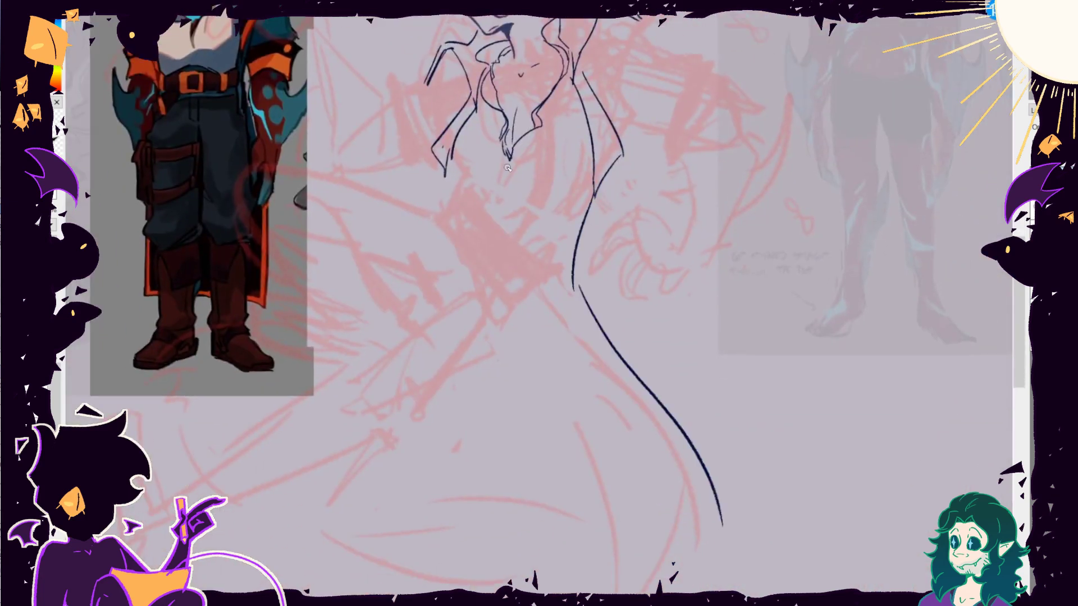
pyautogui.hotkey('ctrl', 'z')
pyautogui.hotkey('ctrl', 'z')
pyautogui.moveTo(444, 161); pyautogui.dragTo(451, 219)
pyautogui.moveTo(593, 197); pyautogui.dragTo(579, 297)
pyautogui.moveTo(325, 325); pyautogui.dragTo(294, 389)
pyautogui.moveTo(343, 452)
pyautogui.mouseDown()
pyautogui.moveTo(475, 558)
pyautogui.moveTo(669, 552)
pyautogui.mouseUp()
pyautogui.scroll(5, 679, 525)
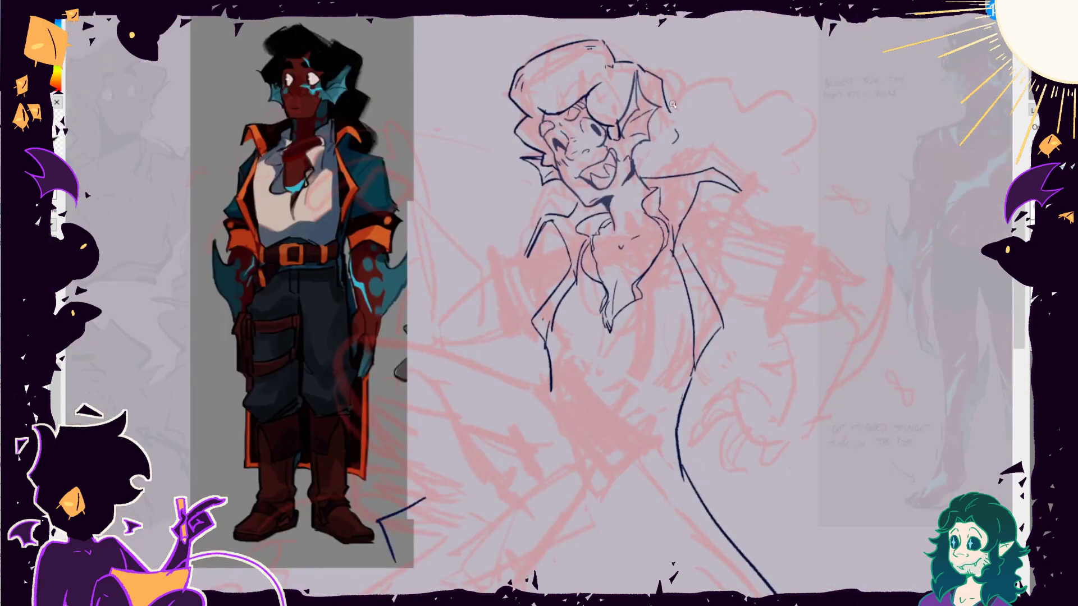
# Ink the puffy curled hair behind the near ear fin, a curl on the far side and the shirt frill's lower tip.
pyautogui.moveTo(683, 98); pyautogui.dragTo(756, 182)
pyautogui.moveTo(539, 111); pyautogui.dragTo(586, 116)
pyautogui.moveTo(605, 286)
pyautogui.mouseDown()
pyautogui.moveTo(610, 333)
pyautogui.moveTo(641, 283)
pyautogui.mouseUp()
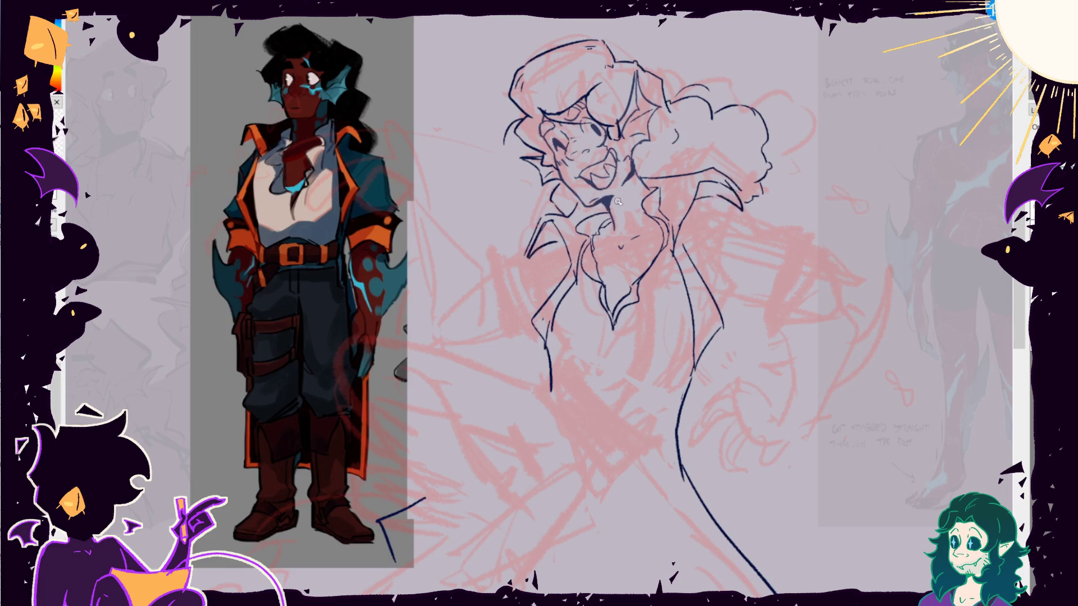
# Mirror the canvas view and ink the near coat sleeve with its wide folded cuff and round button.
pyautogui.press('m')
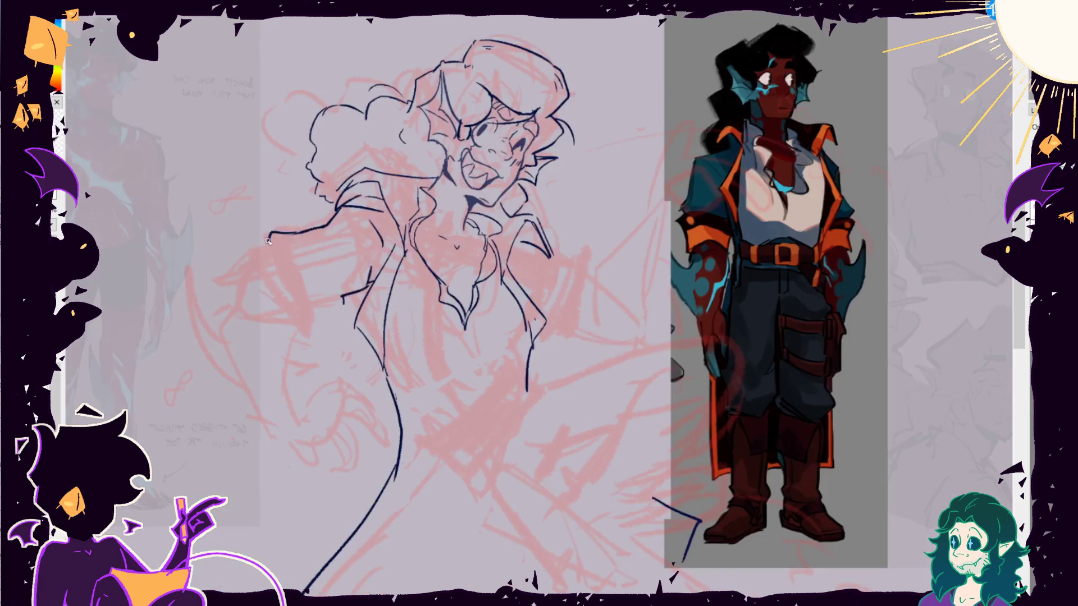
pyautogui.moveTo(268, 240); pyautogui.dragTo(226, 292)
pyautogui.moveTo(231, 297); pyautogui.dragTo(295, 334)
pyautogui.moveTo(303, 260); pyautogui.dragTo(297, 337)
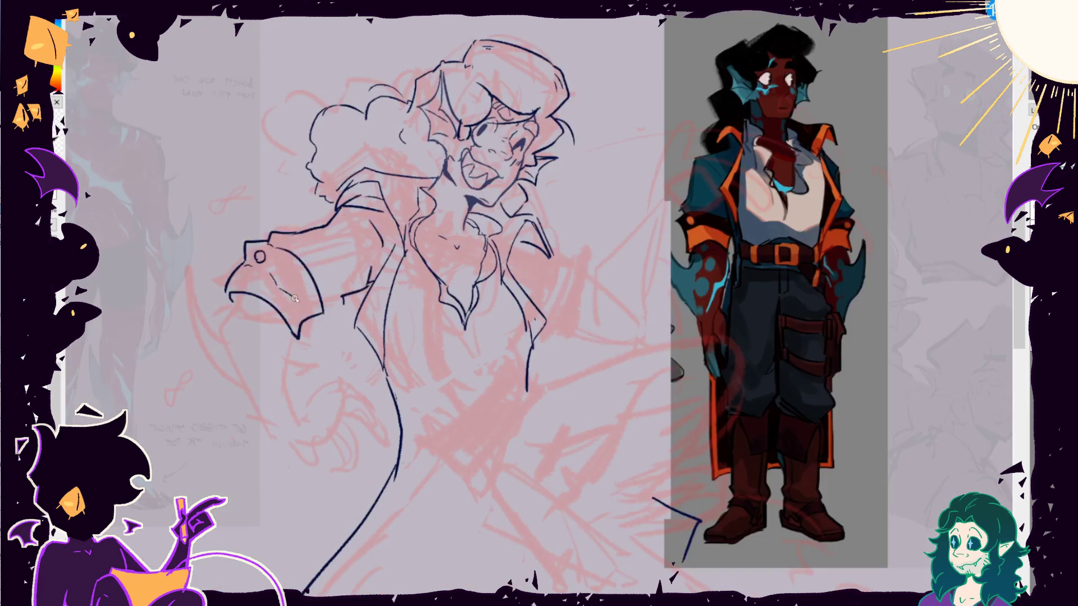
# Ink the far coat sleeve from the shoulder to its rolled cuff, with creases near the armpit.
pyautogui.moveTo(515, 238); pyautogui.dragTo(562, 256)
pyautogui.moveTo(533, 324); pyautogui.dragTo(527, 356)
pyautogui.moveTo(562, 249)
pyautogui.mouseDown()
pyautogui.moveTo(580, 329)
pyautogui.moveTo(608, 280)
pyautogui.mouseUp()
pyautogui.moveTo(611, 287); pyautogui.dragTo(579, 327)
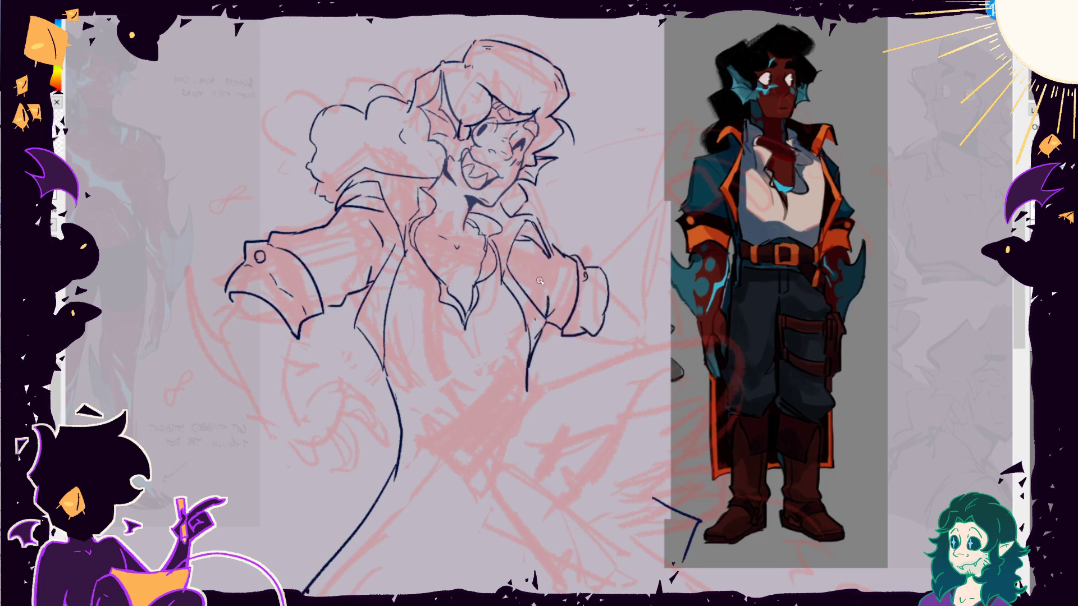
# Redraw the lower tip of the shirt frill as a wavier fold hanging to one side.
pyautogui.hotkey('ctrl', 'z')
pyautogui.moveTo(468, 286); pyautogui.dragTo(476, 325)
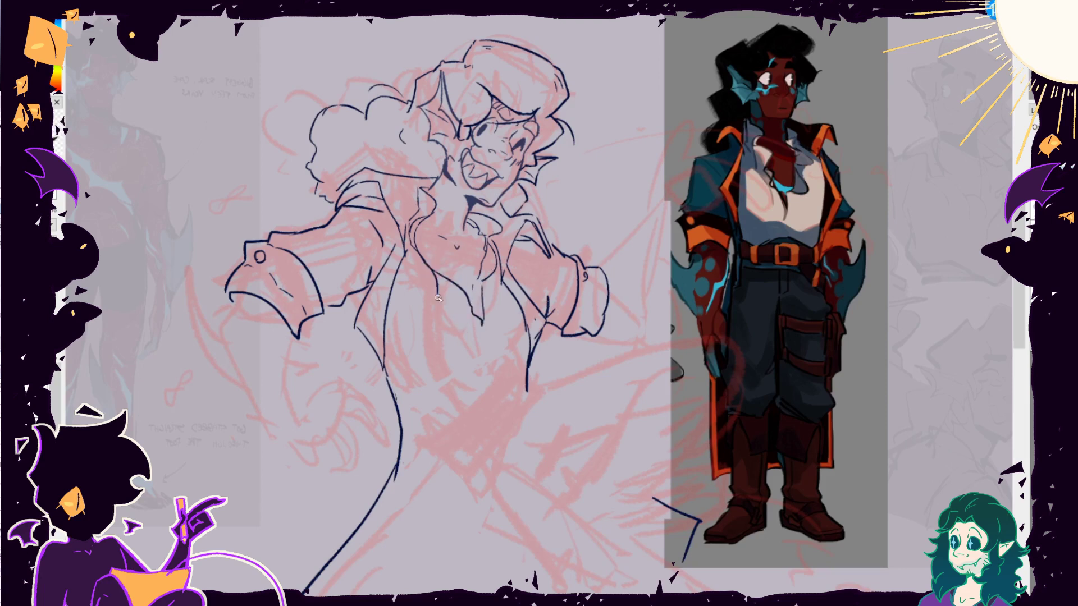
pyautogui.hotkey('ctrl', 'z')
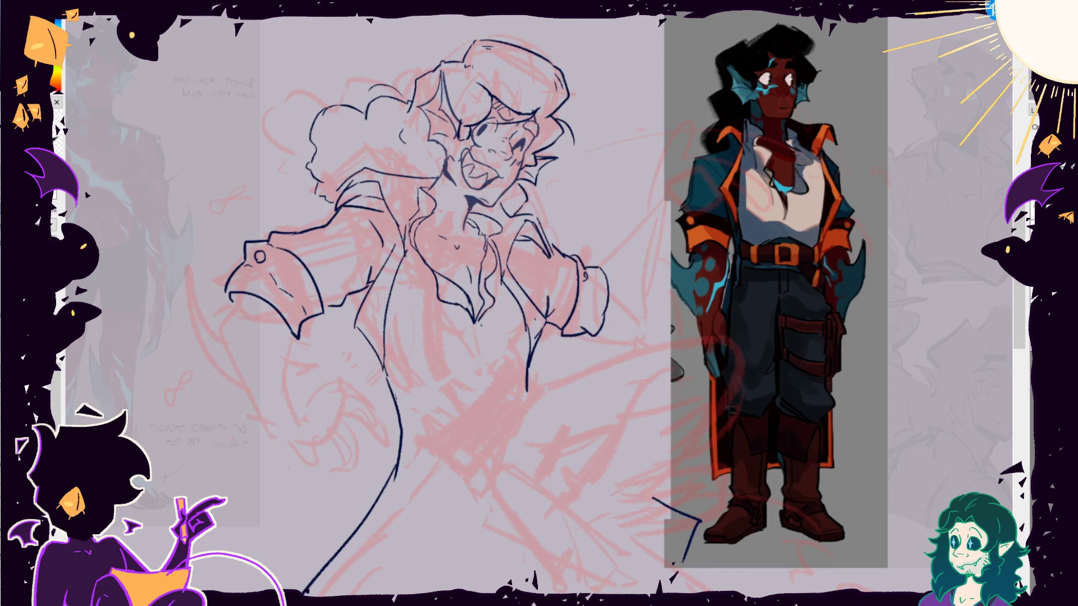
pyautogui.hotkey('ctrl', 'z')
# Ink the billowing shirt body down to the waist, the belt with its buckle beneath it, and diagonal fabric creases.
pyautogui.moveTo(382, 347); pyautogui.dragTo(441, 436)
pyautogui.moveTo(459, 426); pyautogui.dragTo(528, 332)
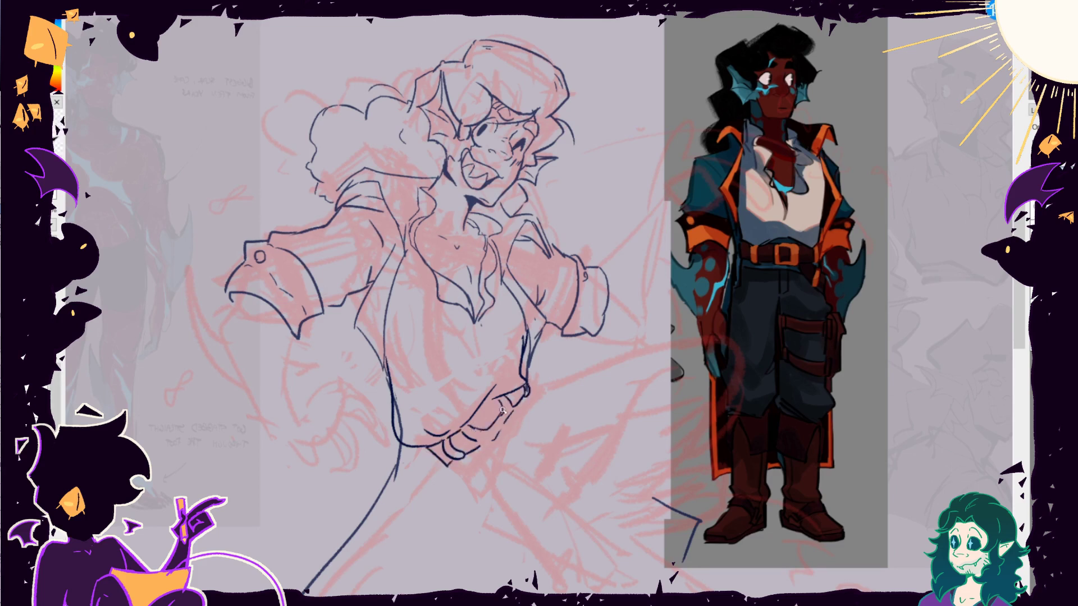
pyautogui.moveTo(463, 335); pyautogui.dragTo(430, 372)
pyautogui.moveTo(460, 350)
pyautogui.mouseDown()
pyautogui.moveTo(433, 382)
pyautogui.moveTo(396, 393)
pyautogui.moveTo(387, 421)
pyautogui.mouseUp()
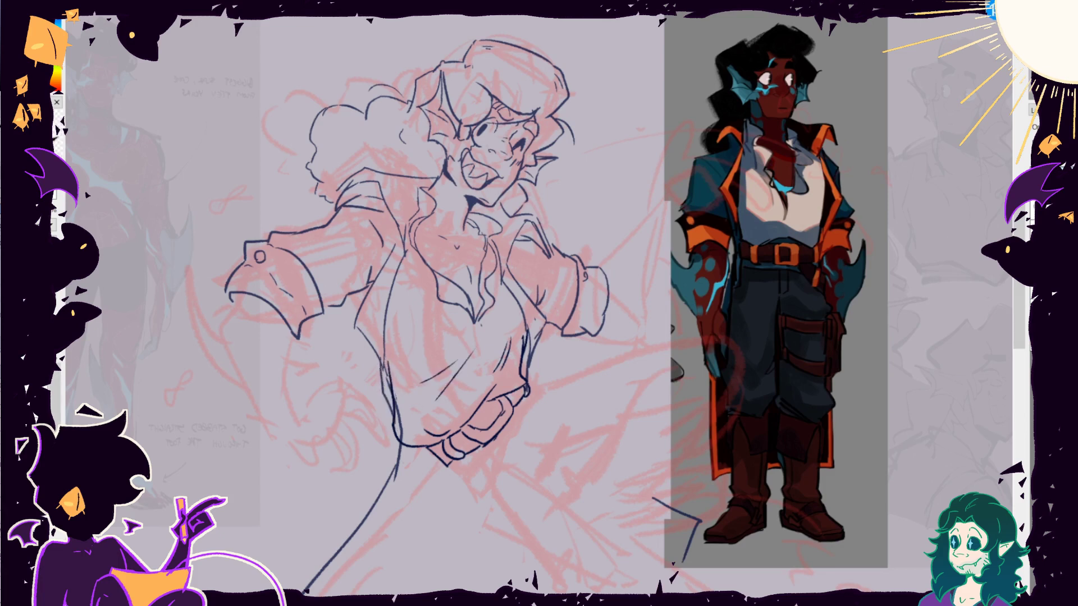
# Ink the raised thigh from the belt toward the knee, with its leg straps and pointed trouser folds.
pyautogui.moveTo(638, 351)
pyautogui.mouseDown()
pyautogui.moveTo(533, 222)
pyautogui.moveTo(517, 222)
pyautogui.moveTo(482, 298)
pyautogui.mouseUp()
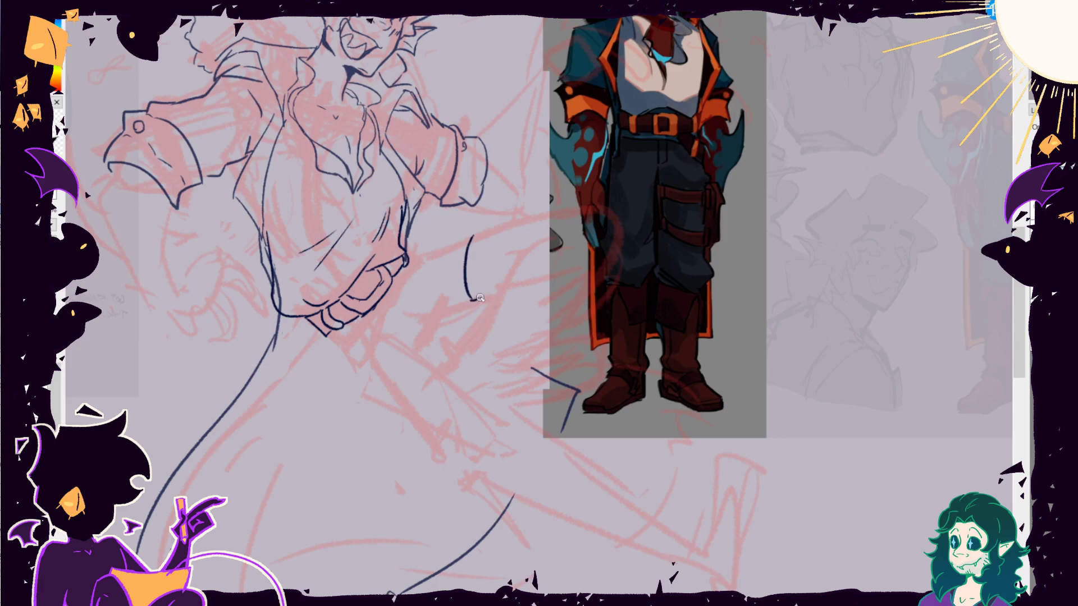
pyautogui.moveTo(474, 235); pyautogui.dragTo(481, 295)
pyautogui.moveTo(522, 222); pyautogui.dragTo(514, 273)
pyautogui.moveTo(542, 217); pyautogui.dragTo(528, 257)
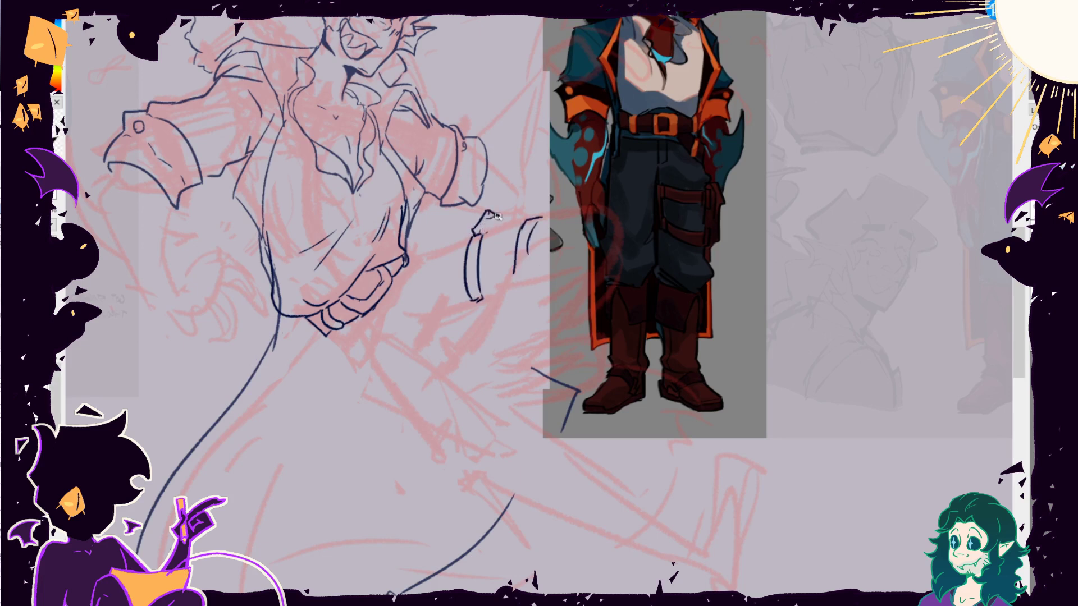
pyautogui.moveTo(476, 230); pyautogui.dragTo(562, 212)
pyautogui.moveTo(431, 284); pyautogui.dragTo(424, 345)
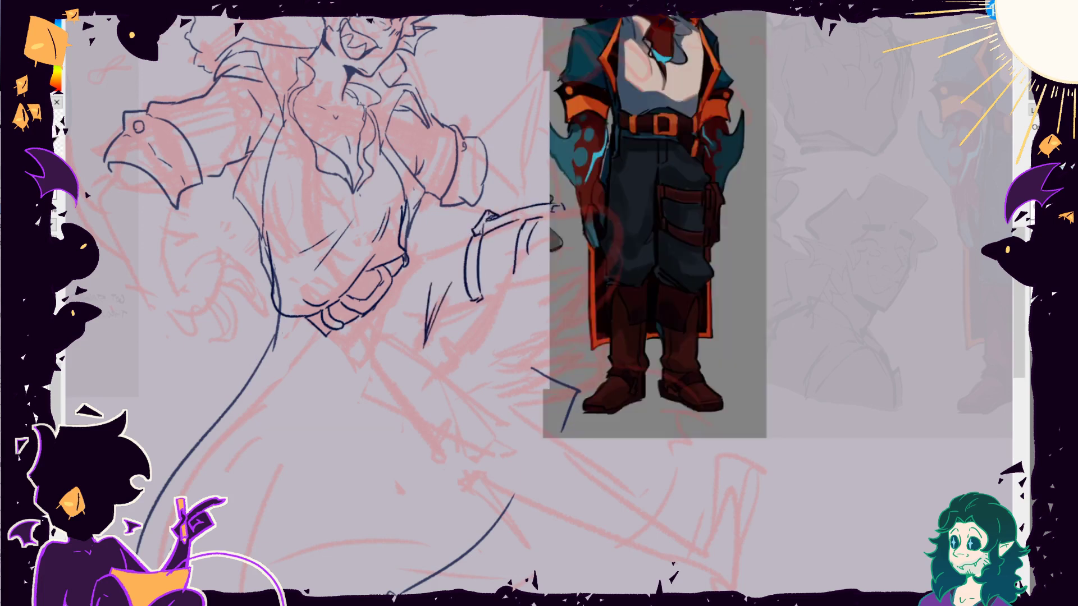
pyautogui.moveTo(388, 285); pyautogui.dragTo(421, 309)
pyautogui.moveTo(412, 256)
pyautogui.mouseDown()
pyautogui.moveTo(472, 230)
pyautogui.moveTo(449, 304)
pyautogui.mouseUp()
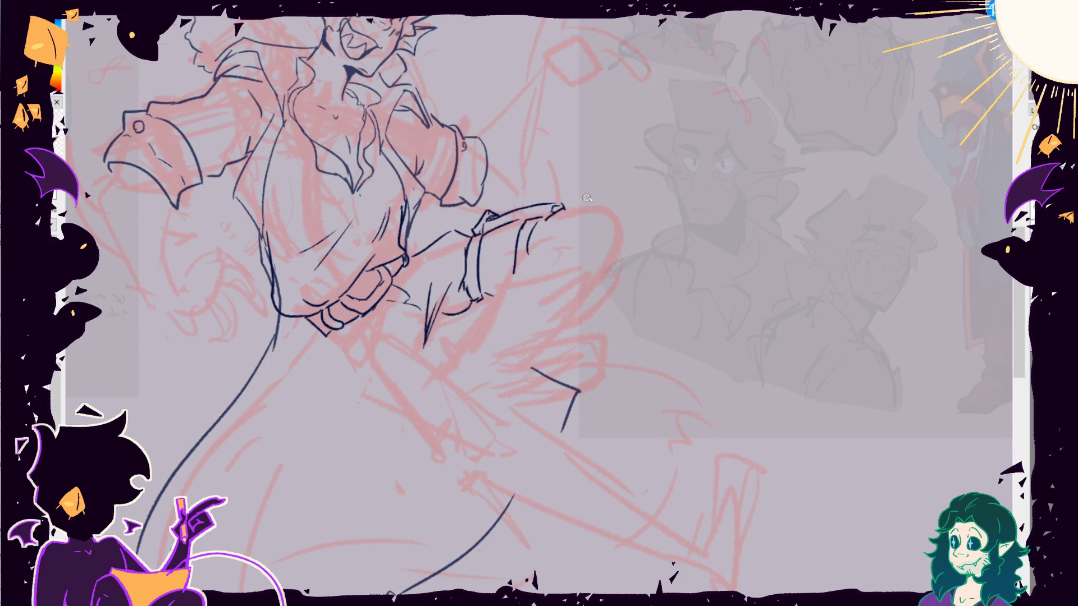
# Mirror the canvas view back and ink the first lines of the extended leg's boot at the heel and sole.
pyautogui.press('m')
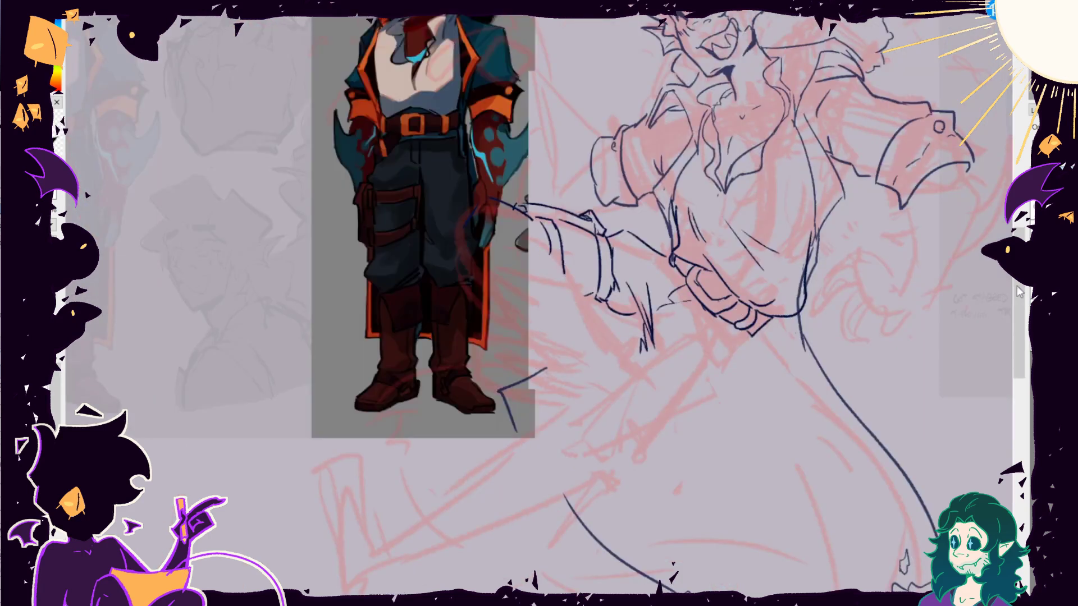
pyautogui.moveTo(457, 456)
pyautogui.mouseDown()
pyautogui.moveTo(449, 500)
pyautogui.moveTo(500, 539)
pyautogui.mouseUp()
pyautogui.hotkey('ctrl', 'z')
pyautogui.moveTo(416, 526)
pyautogui.mouseDown()
pyautogui.moveTo(385, 534)
pyautogui.moveTo(370, 579)
pyautogui.mouseUp()
# Draw a curved arrow pointing at the reference's boots and handwrite the note "cool pirate boots." beside it.
pyautogui.moveTo(285, 416); pyautogui.dragTo(350, 380)
pyautogui.moveTo(332, 372); pyautogui.dragTo(341, 393)
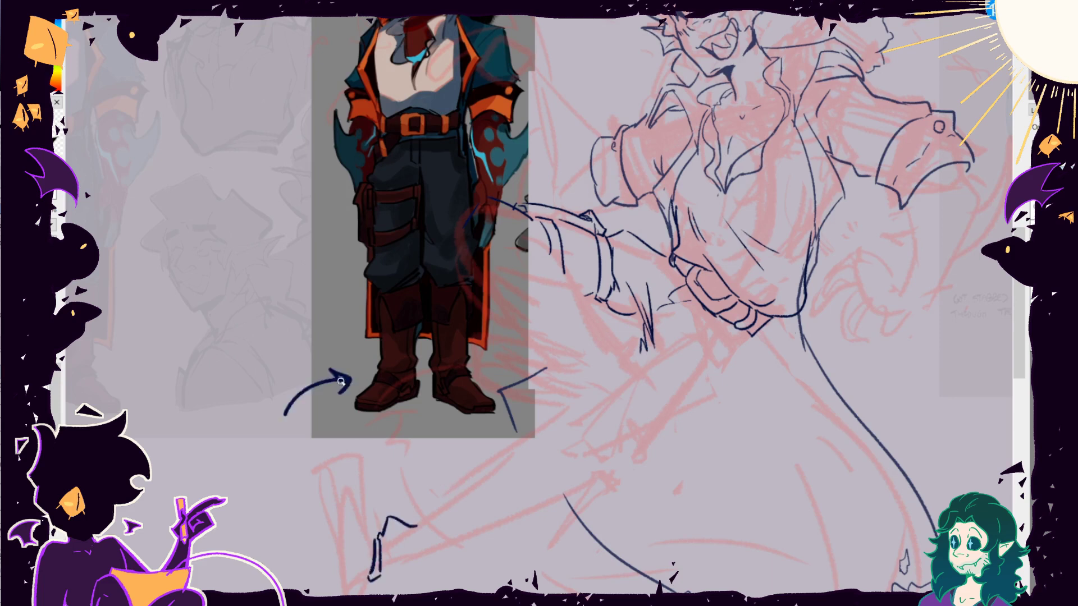
pyautogui.moveTo(182, 387); pyautogui.dragTo(188, 411)
pyautogui.moveTo(199, 389)
pyautogui.mouseDown()
pyautogui.moveTo(199, 399)
pyautogui.moveTo(219, 396)
pyautogui.mouseUp()
pyautogui.moveTo(225, 367); pyautogui.dragTo(225, 400)
pyautogui.moveTo(153, 440); pyautogui.dragTo(160, 469)
pyautogui.moveTo(155, 443); pyautogui.dragTo(168, 449)
pyautogui.moveTo(177, 446)
pyautogui.mouseDown()
pyautogui.moveTo(209, 449)
pyautogui.moveTo(245, 433)
pyautogui.mouseUp()
pyautogui.moveTo(166, 486); pyautogui.dragTo(171, 512)
pyautogui.moveTo(174, 497); pyautogui.dragTo(236, 487)
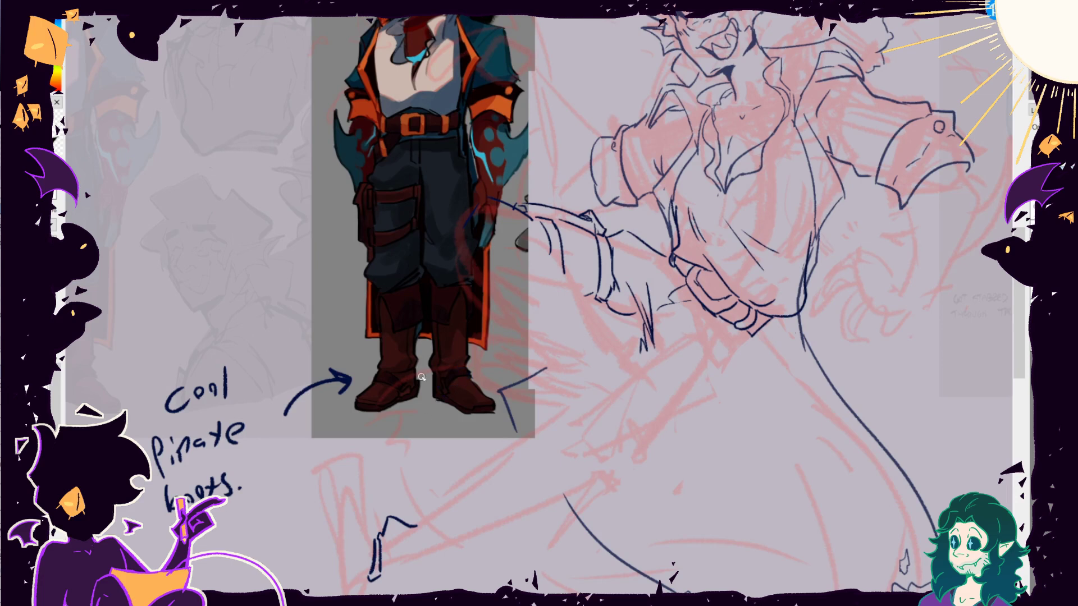
pyautogui.hotkey('ctrl', 'z')
pyautogui.moveTo(360, 359); pyautogui.dragTo(364, 368)
pyautogui.moveTo(421, 393); pyautogui.dragTo(539, 405)
pyautogui.scroll(2, 424, 399)
pyautogui.hotkey('ctrl', 'z')
pyautogui.hotkey('ctrl', 'z')
pyautogui.hotkey('ctrl', 'z')
pyautogui.hscroll(3, 539, 303)
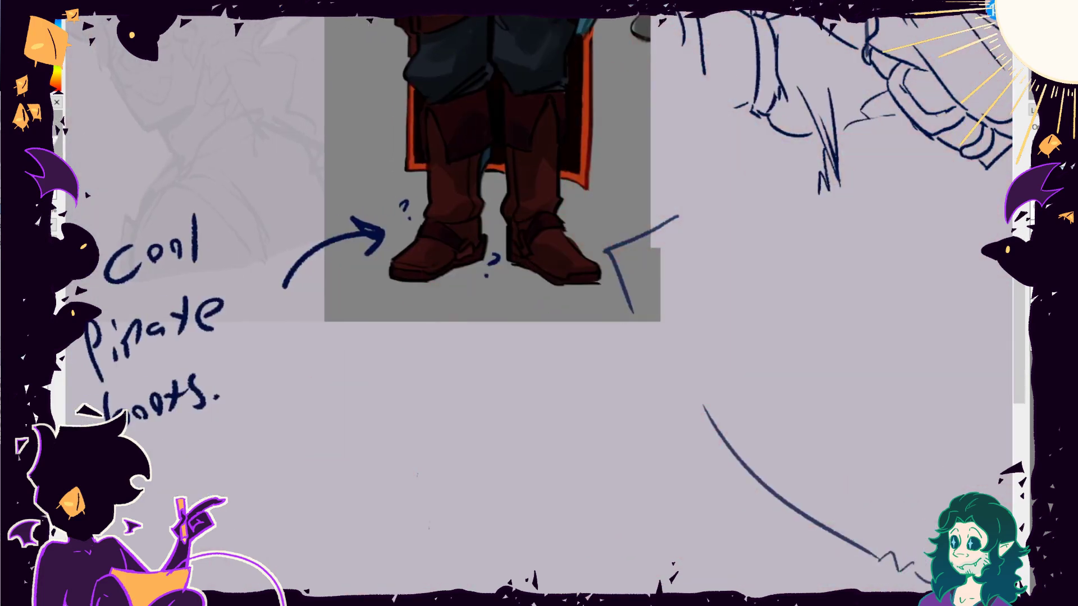
pyautogui.moveTo(364, 508); pyautogui.dragTo(367, 556)
pyautogui.moveTo(385, 512); pyautogui.dragTo(397, 537)
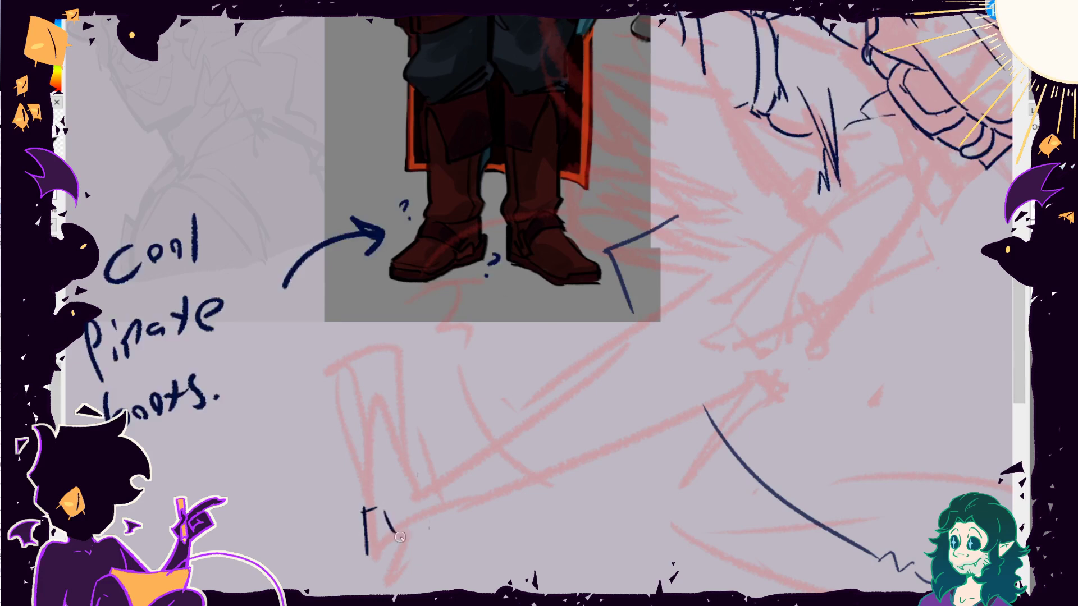
pyautogui.hotkey('ctrl', 'z')
pyautogui.hotkey('ctrl', 'z')
pyautogui.hotkey('ctrl', 'z')
pyautogui.hotkey('ctrl', 'z')
pyautogui.hotkey('ctrl', 'z')
# Ink the extended leg's baggy trouser outline from the belt down to the shin and close its curved hem.
pyautogui.scroll(-3, 400, 537)
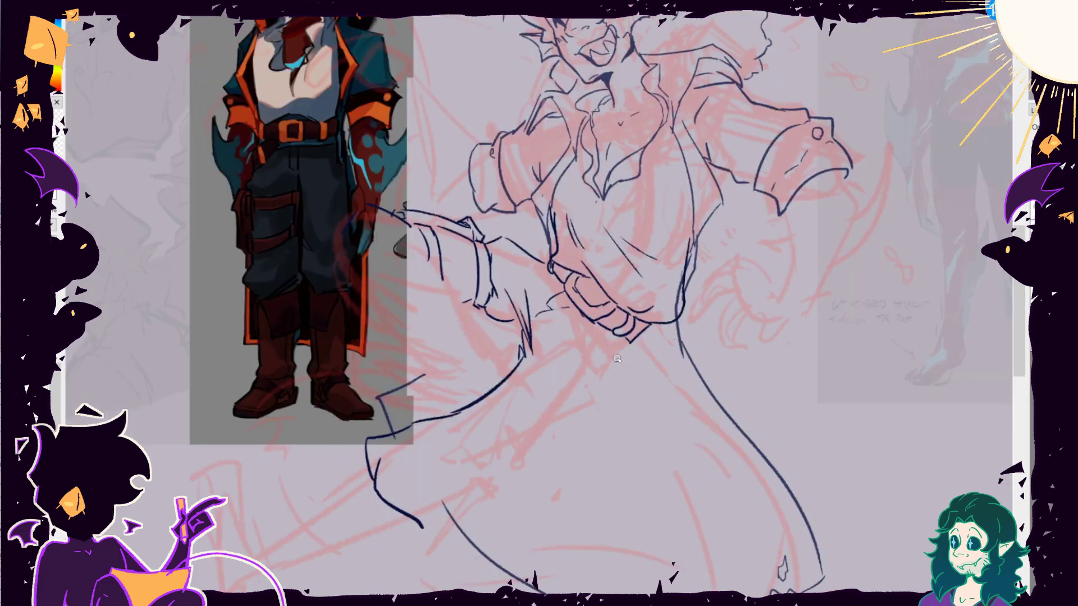
pyautogui.moveTo(624, 348)
pyautogui.mouseDown()
pyautogui.moveTo(506, 494)
pyautogui.moveTo(415, 539)
pyautogui.mouseUp()
pyautogui.press('h')
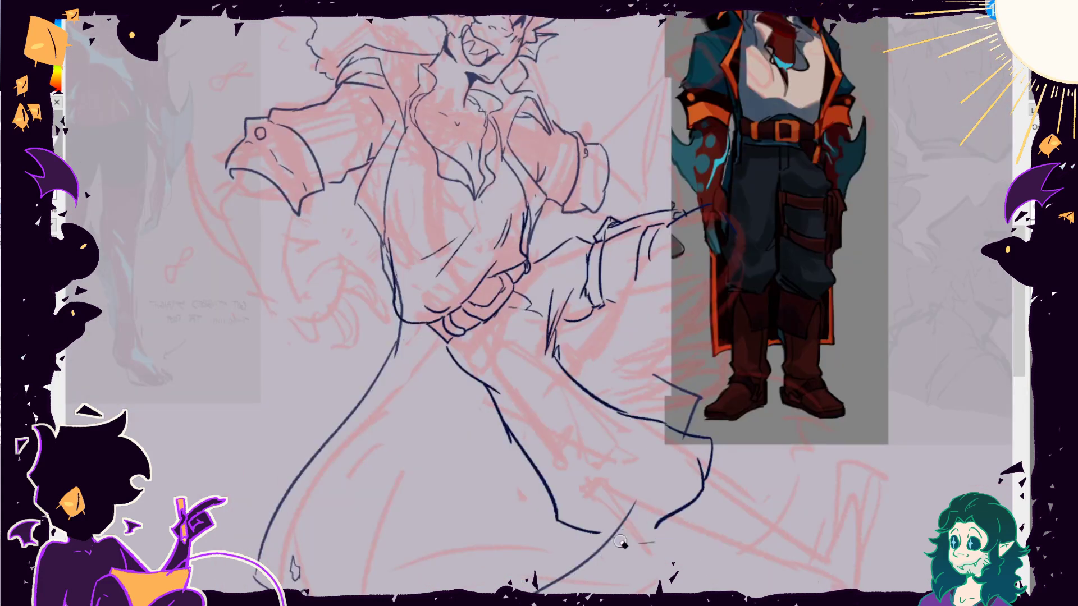
pyautogui.moveTo(602, 532); pyautogui.dragTo(655, 528)
# Ink the raised knee's rounded outline, the thigh strap lines, and the pointed trouser fold beneath it.
pyautogui.moveTo(665, 244); pyautogui.dragTo(621, 276)
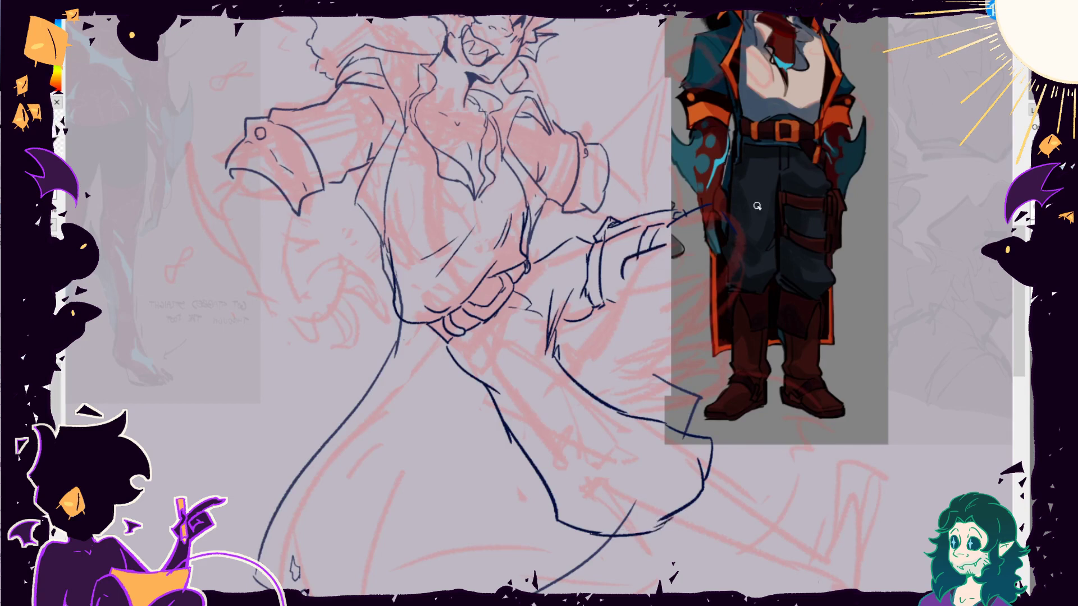
pyautogui.moveTo(712, 204); pyautogui.dragTo(752, 261)
pyautogui.moveTo(751, 265); pyautogui.dragTo(714, 304)
pyautogui.moveTo(603, 317)
pyautogui.mouseDown()
pyautogui.moveTo(699, 278)
pyautogui.moveTo(714, 312)
pyautogui.mouseUp()
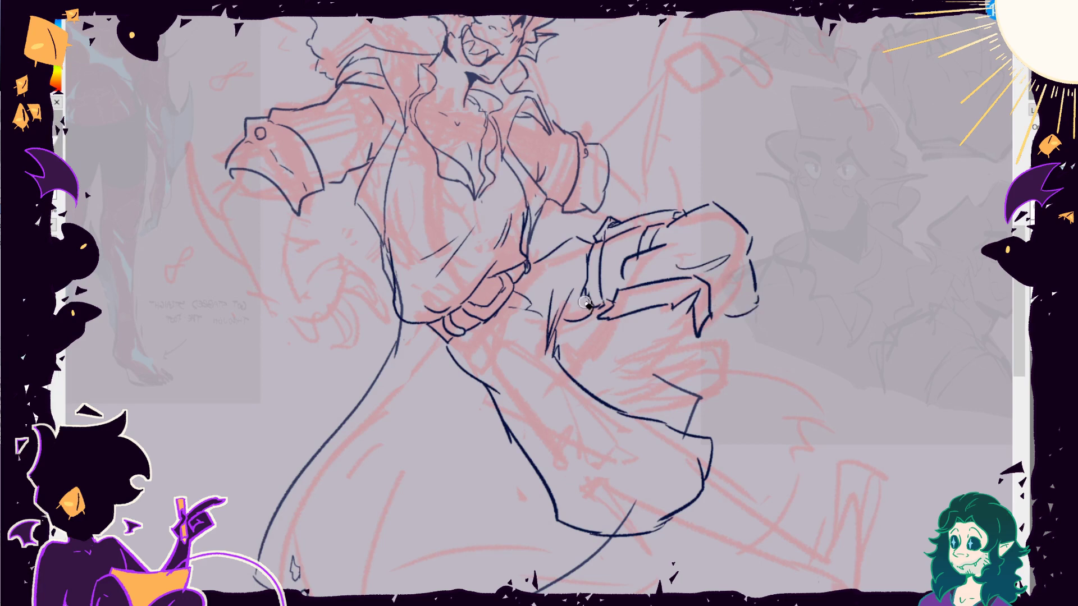
# Ink the stacked folds of the bent lower leg beneath the raised knee, back toward the thigh.
pyautogui.press('m')
pyautogui.moveTo(388, 236); pyautogui.dragTo(398, 246)
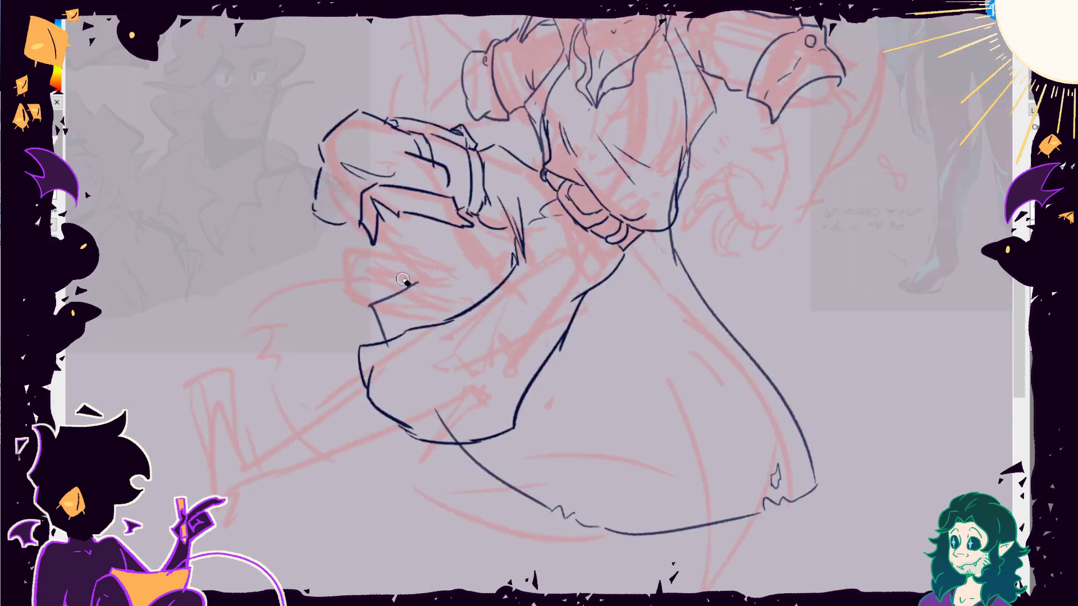
pyautogui.moveTo(466, 225); pyautogui.dragTo(489, 258)
pyautogui.moveTo(412, 257)
pyautogui.mouseDown()
pyautogui.moveTo(497, 264)
pyautogui.moveTo(335, 278)
pyautogui.moveTo(477, 298)
pyautogui.mouseUp()
pyautogui.moveTo(488, 258); pyautogui.dragTo(500, 286)
pyautogui.moveTo(396, 240); pyautogui.dragTo(444, 233)
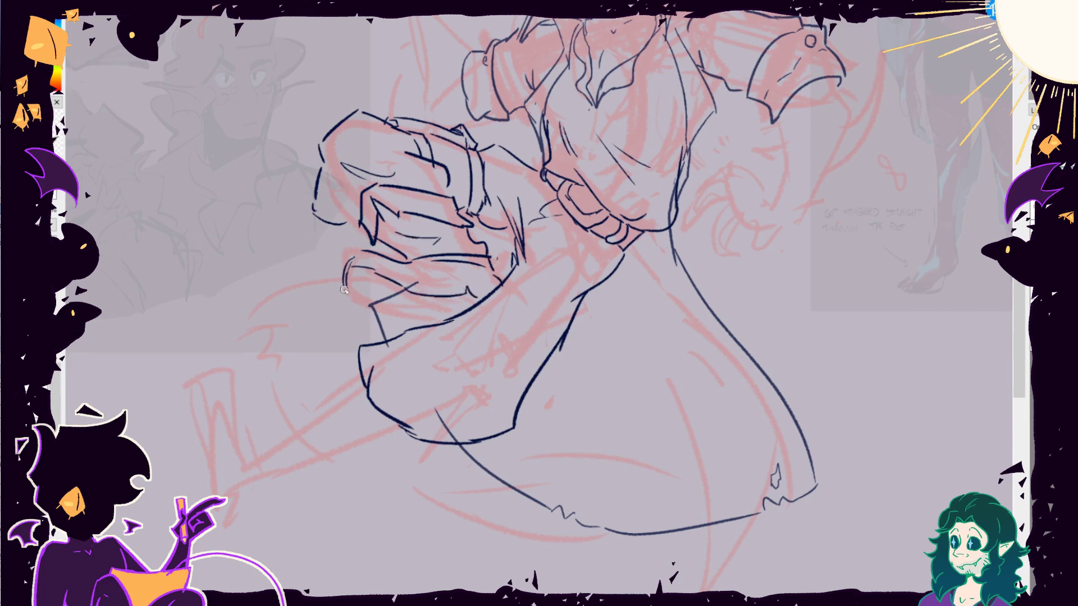
# Ink the foreshortened boot of the bent leg with a rounded sole, short hatching and a strap line.
pyautogui.moveTo(343, 288); pyautogui.dragTo(449, 314)
pyautogui.moveTo(469, 291); pyautogui.dragTo(456, 304)
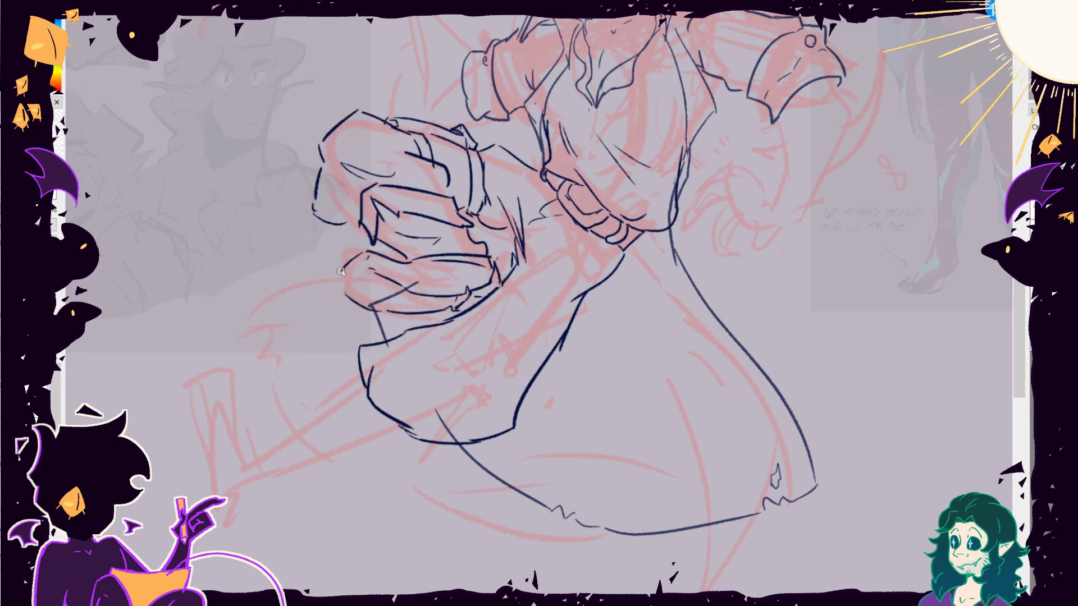
pyautogui.moveTo(351, 271)
pyautogui.mouseDown()
pyautogui.moveTo(342, 300)
pyautogui.moveTo(388, 281)
pyautogui.mouseUp()
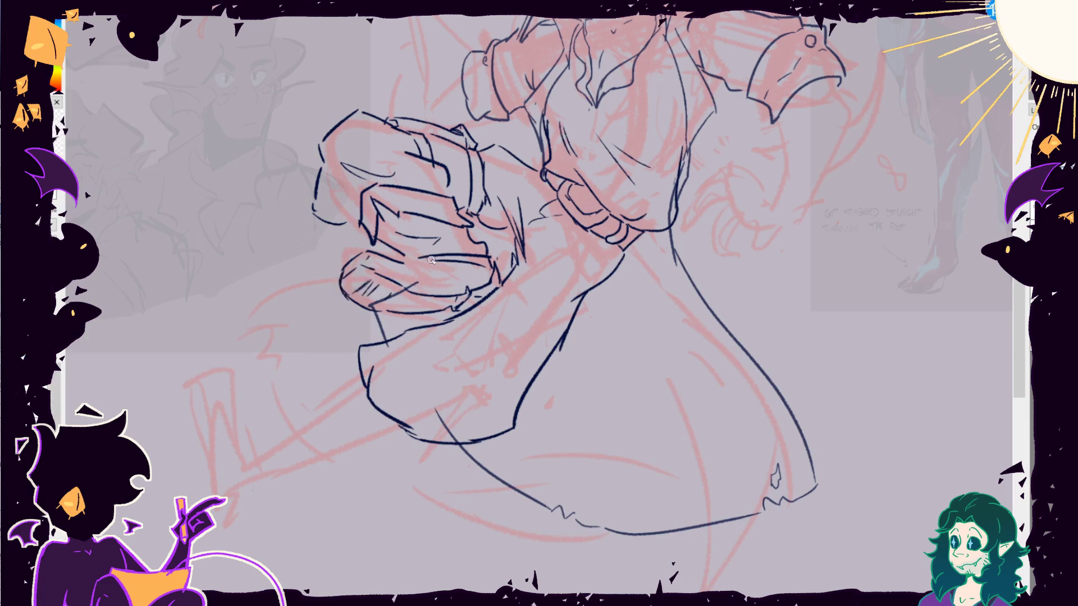
pyautogui.moveTo(474, 253); pyautogui.dragTo(475, 269)
# Draw a question mark beside the bent leg's boot and ink the folded cuff of the extended leg's boot.
pyautogui.moveTo(281, 263); pyautogui.dragTo(304, 273)
pyautogui.moveTo(312, 396)
pyautogui.mouseDown()
pyautogui.moveTo(305, 421)
pyautogui.moveTo(345, 446)
pyautogui.moveTo(375, 449)
pyautogui.moveTo(355, 366)
pyautogui.moveTo(308, 390)
pyautogui.moveTo(303, 408)
pyautogui.moveTo(318, 408)
pyautogui.mouseUp()
pyautogui.hotkey('ctrl', 'z')
pyautogui.hotkey('ctrl', 'z')
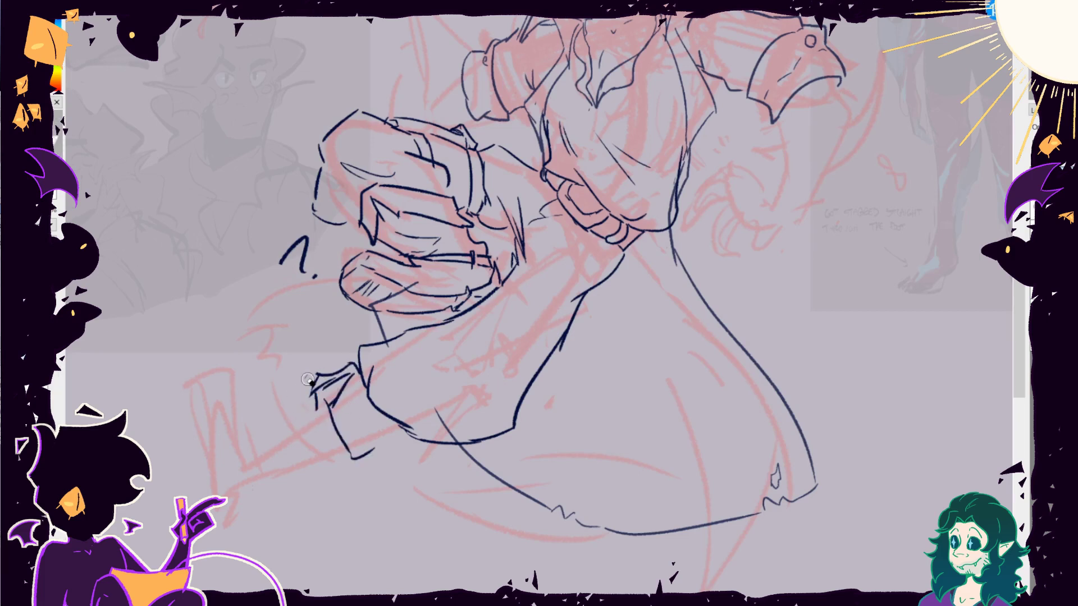
pyautogui.moveTo(362, 465); pyautogui.dragTo(387, 444)
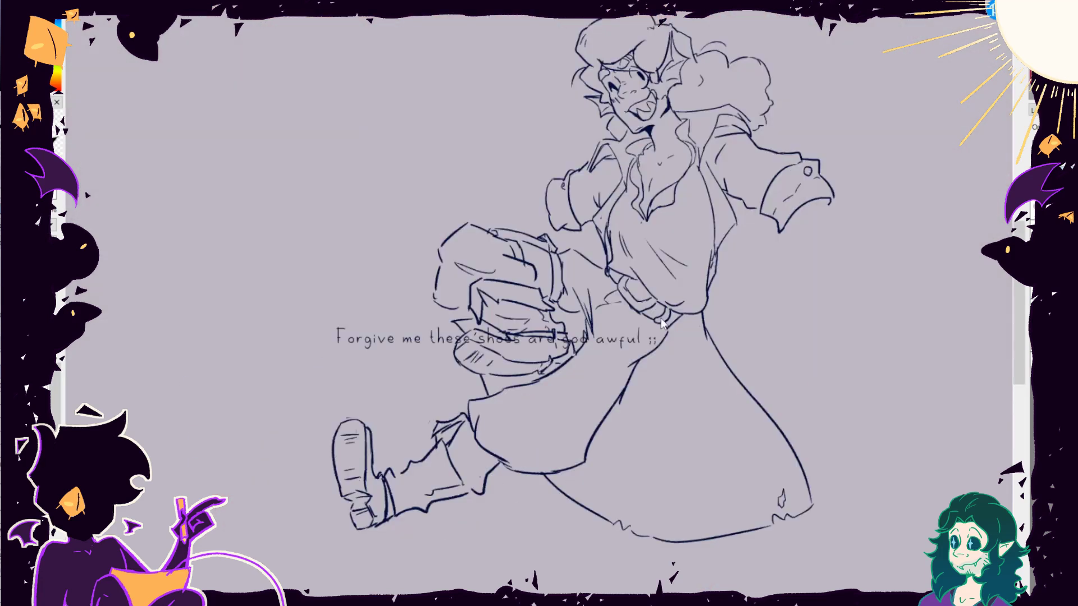
# Draw curved arrows from the note "Forgive me these shoes are god awful ;;" to both boots and doodle a small face.
pyautogui.moveTo(258, 386); pyautogui.dragTo(289, 445)
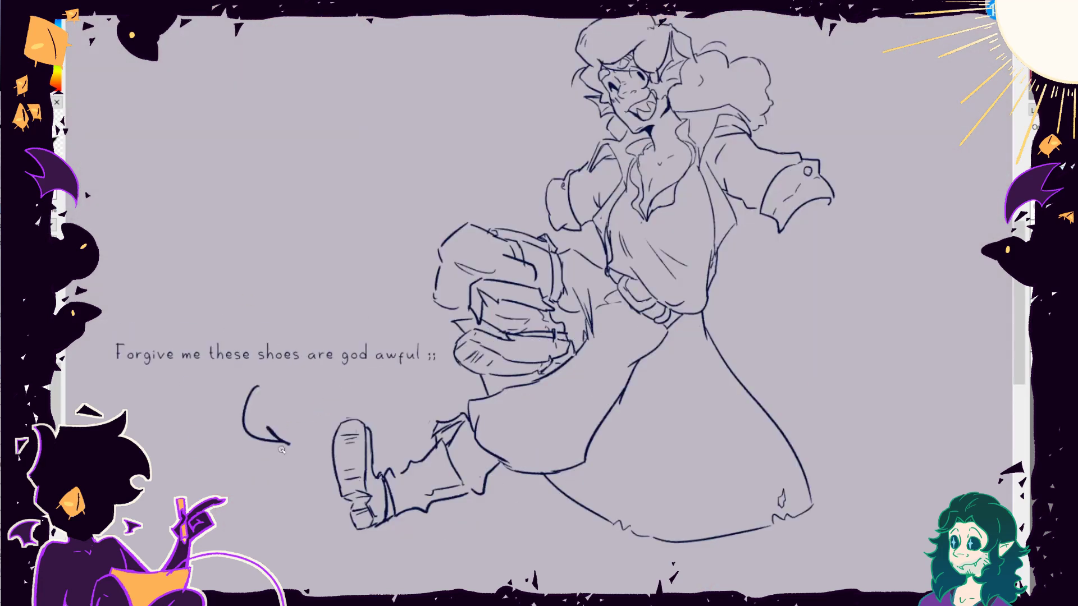
pyautogui.moveTo(344, 314); pyautogui.dragTo(402, 324)
pyautogui.moveTo(169, 449); pyautogui.dragTo(163, 483)
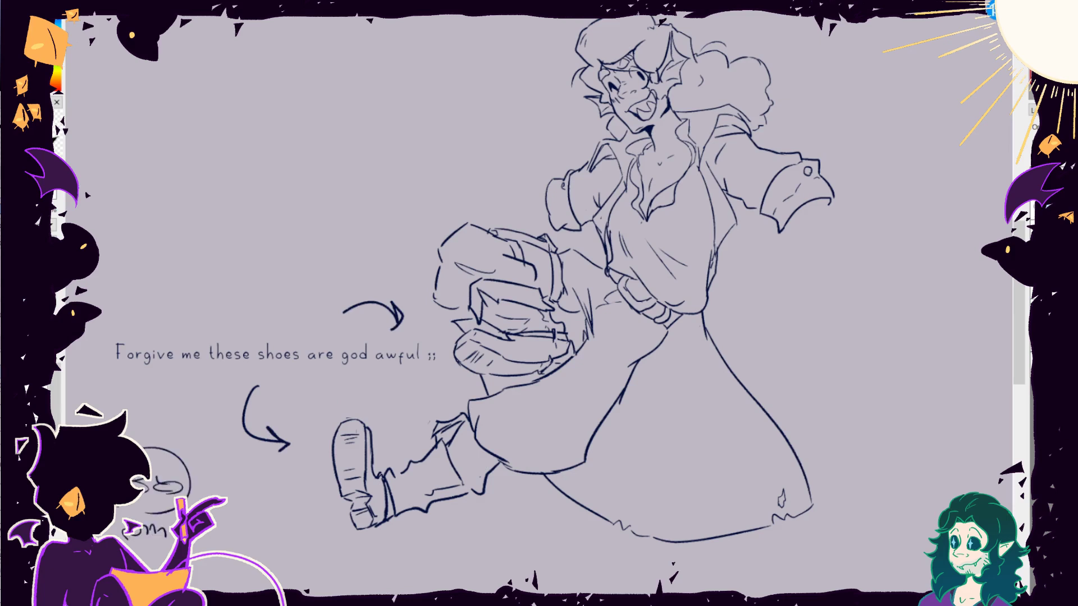
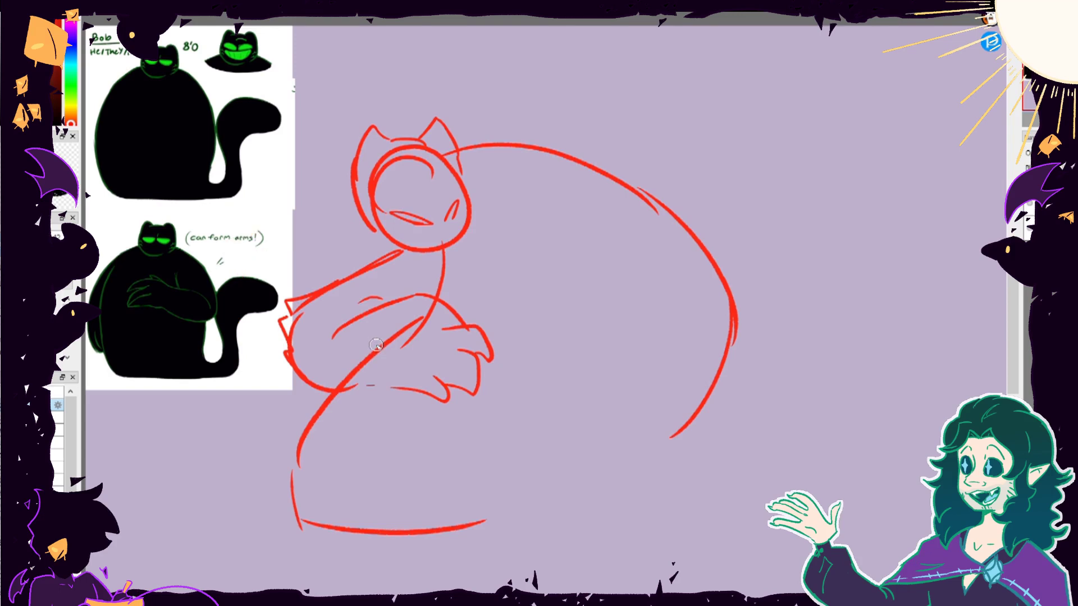
# Sketch the cat creature's rounded lower belly in red, with ground lines and a small foot at the rear.
pyautogui.moveTo(331, 388); pyautogui.dragTo(303, 522)
pyautogui.moveTo(376, 540); pyautogui.dragTo(534, 553)
pyautogui.moveTo(292, 514)
pyautogui.mouseDown()
pyautogui.moveTo(267, 536)
pyautogui.moveTo(615, 531)
pyautogui.mouseUp()
pyautogui.moveTo(723, 385); pyautogui.dragTo(668, 471)
pyautogui.moveTo(693, 426)
pyautogui.mouseDown()
pyautogui.moveTo(724, 471)
pyautogui.moveTo(772, 498)
pyautogui.mouseUp()
pyautogui.moveTo(770, 518); pyautogui.dragTo(726, 521)
pyautogui.moveTo(702, 418); pyautogui.dragTo(718, 470)
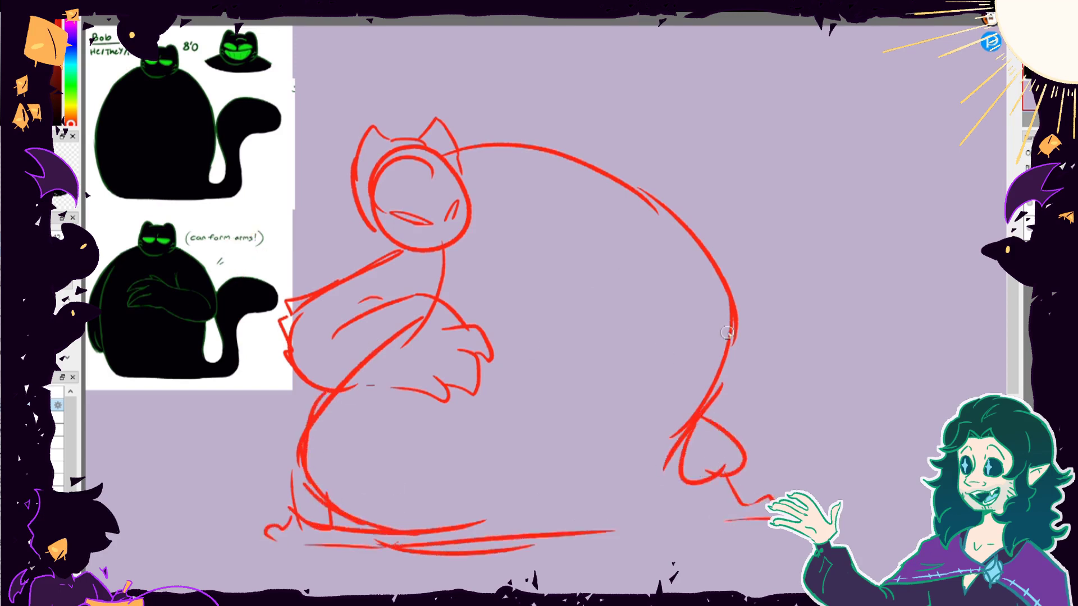
# Sketch a huge curling tail rising from the creature's back, drooping at its tip and narrowing toward the ground.
pyautogui.moveTo(708, 253); pyautogui.dragTo(949, 194)
pyautogui.moveTo(890, 190)
pyautogui.mouseDown()
pyautogui.moveTo(943, 196)
pyautogui.moveTo(957, 297)
pyautogui.mouseUp()
pyautogui.moveTo(940, 323); pyautogui.dragTo(839, 306)
pyautogui.moveTo(819, 309)
pyautogui.mouseDown()
pyautogui.moveTo(817, 412)
pyautogui.moveTo(850, 483)
pyautogui.mouseUp()
pyautogui.moveTo(761, 174); pyautogui.dragTo(781, 153)
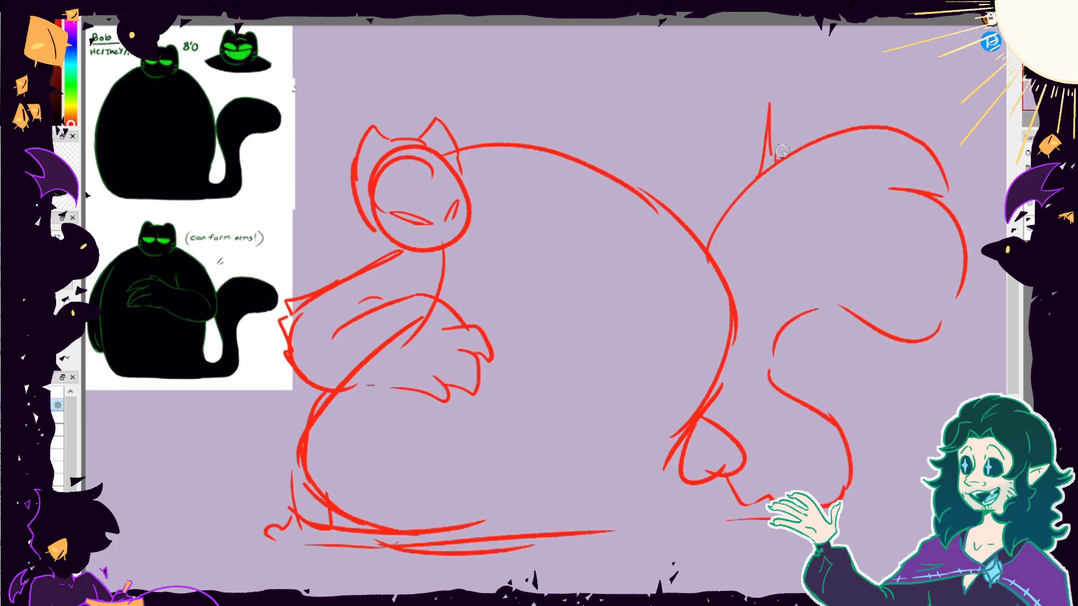
pyautogui.moveTo(797, 110); pyautogui.dragTo(803, 154)
pyautogui.hotkey('ctrl', 'z')
pyautogui.hotkey('ctrl', 'z')
# Add dripping slime strokes beneath the tail and hanging from the elbow and forearm.
pyautogui.moveTo(811, 309)
pyautogui.mouseDown()
pyautogui.moveTo(819, 351)
pyautogui.moveTo(839, 308)
pyautogui.mouseUp()
pyautogui.moveTo(941, 323); pyautogui.dragTo(956, 292)
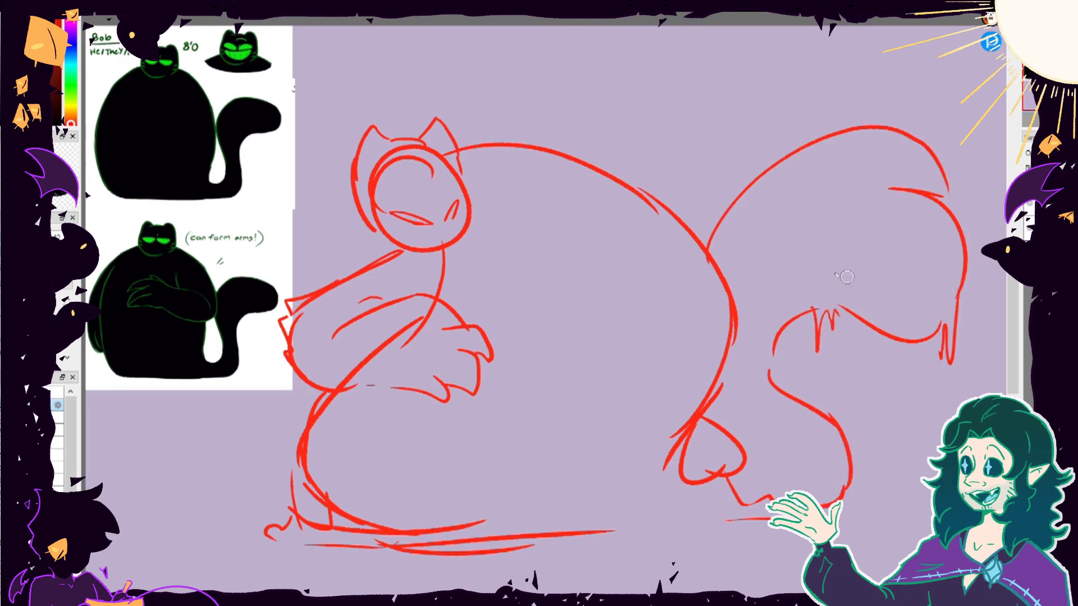
pyautogui.moveTo(288, 350); pyautogui.dragTo(288, 412)
pyautogui.moveTo(291, 380); pyautogui.dragTo(306, 385)
pyautogui.moveTo(379, 388); pyautogui.dragTo(378, 447)
pyautogui.moveTo(391, 395); pyautogui.dragTo(400, 426)
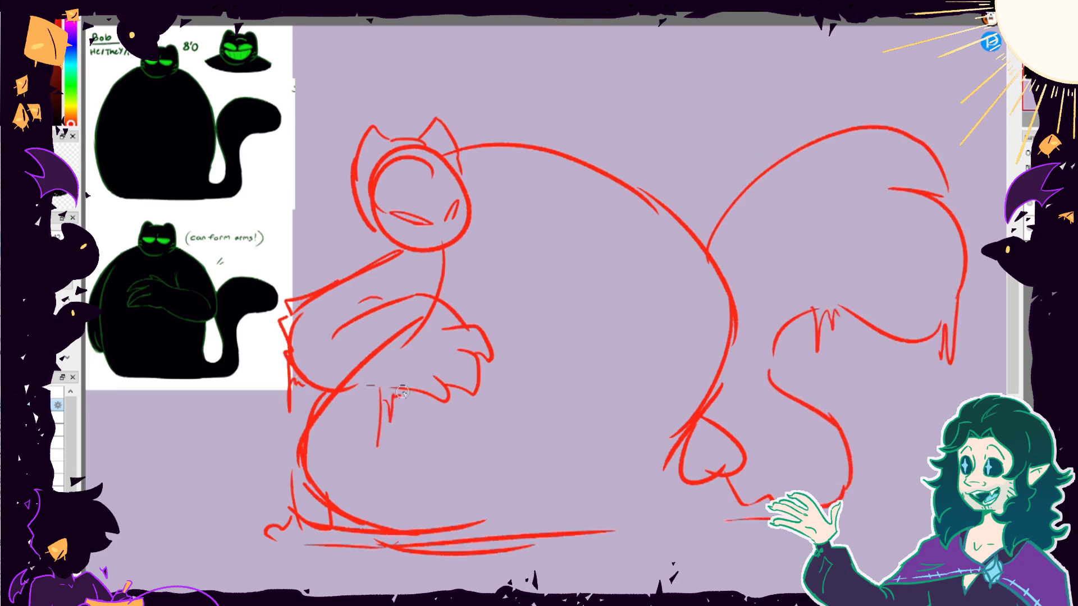
# Redraw the cat's head outline over the construction circle and shift the selected head slightly with a transform.
pyautogui.moveTo(388, 214)
pyautogui.mouseDown()
pyautogui.moveTo(449, 152)
pyautogui.moveTo(474, 166)
pyautogui.mouseUp()
pyautogui.moveTo(387, 141)
pyautogui.mouseDown()
pyautogui.moveTo(370, 125)
pyautogui.moveTo(374, 239)
pyautogui.mouseUp()
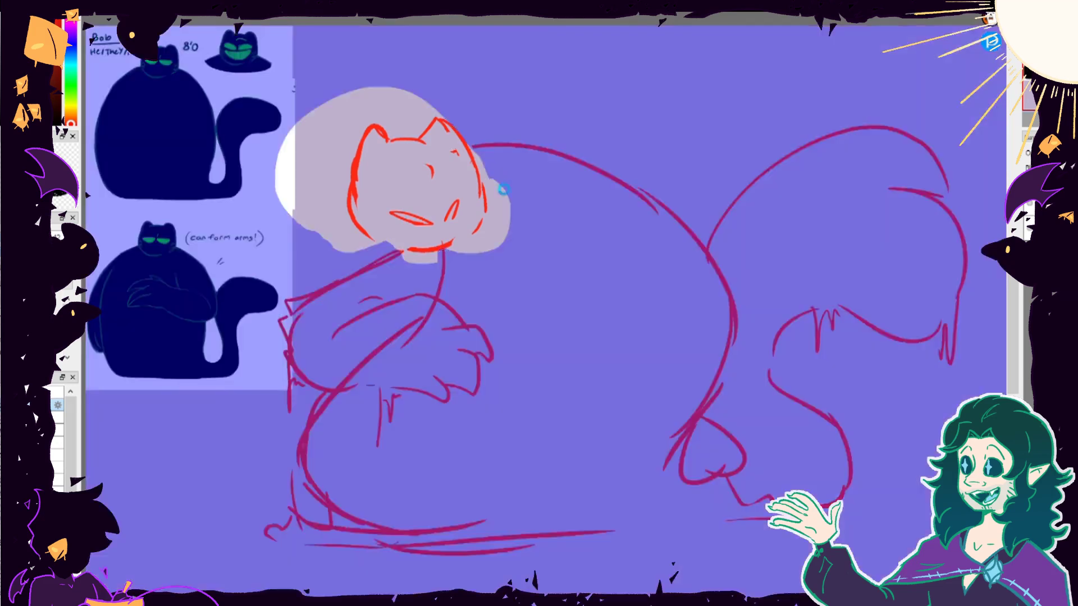
pyautogui.scroll(-1, 477, 152)
pyautogui.hotkey('ctrl', 't')
pyautogui.press('Return')
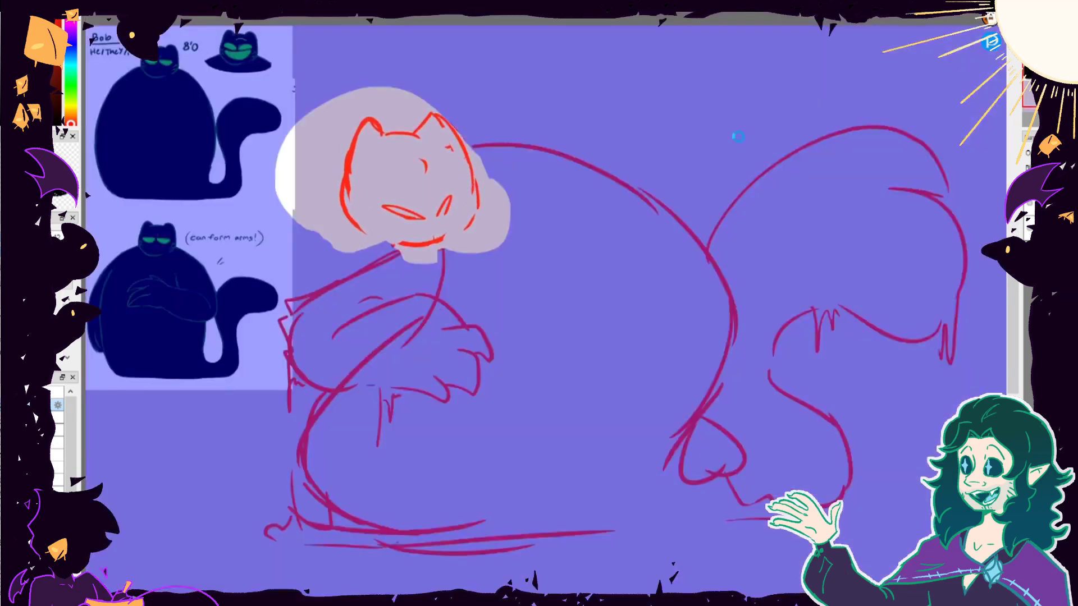
# Mirror the canvas view and adjust the selected head's placement and tilt with another transform.
pyautogui.press('m')
pyautogui.hotkey('ctrl', 't')
pyautogui.moveTo(602, 186); pyautogui.dragTo(646, 171)
pyautogui.press('Return')
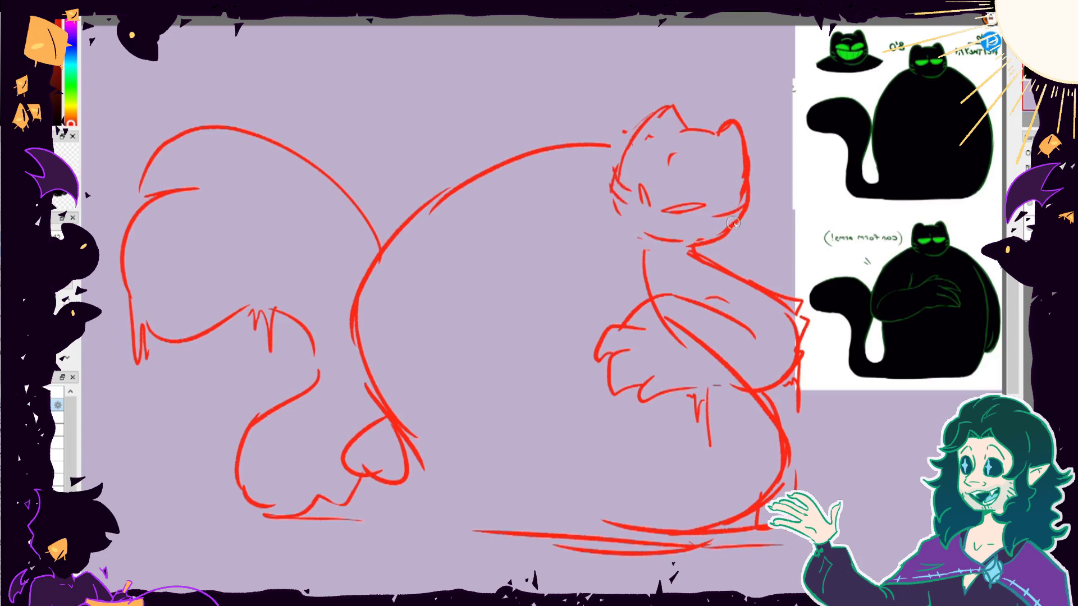
# Refine the cat's head with half-lidded eyes, a rounded far ear and a fuller cheek.
pyautogui.moveTo(733, 223); pyautogui.dragTo(650, 211)
pyautogui.moveTo(657, 171); pyautogui.dragTo(661, 201)
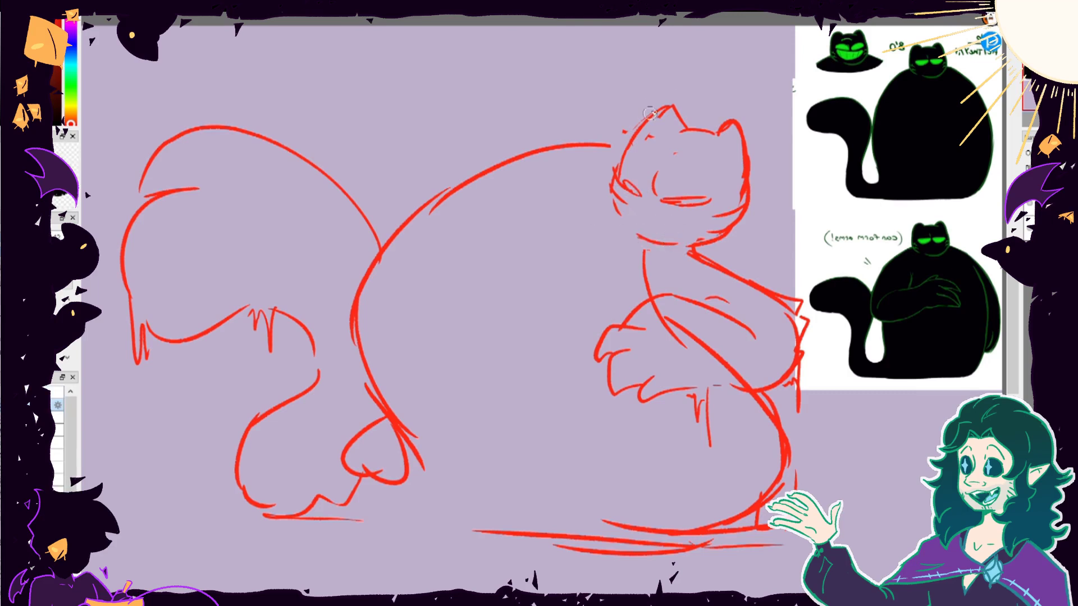
pyautogui.moveTo(630, 134); pyautogui.dragTo(654, 112)
pyautogui.moveTo(621, 160); pyautogui.dragTo(602, 212)
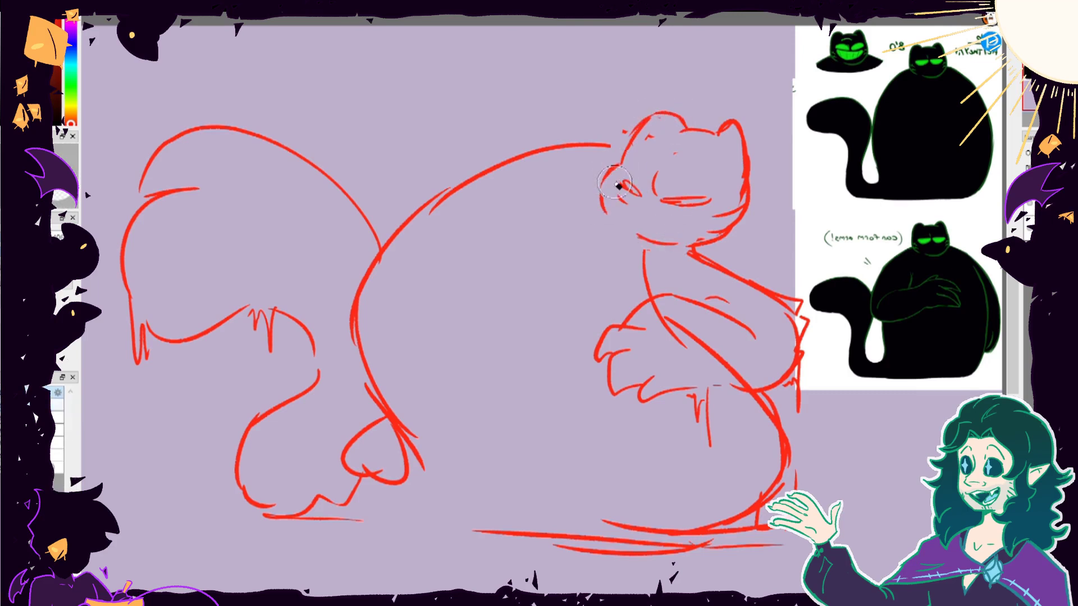
pyautogui.hotkey('ctrl', 'z')
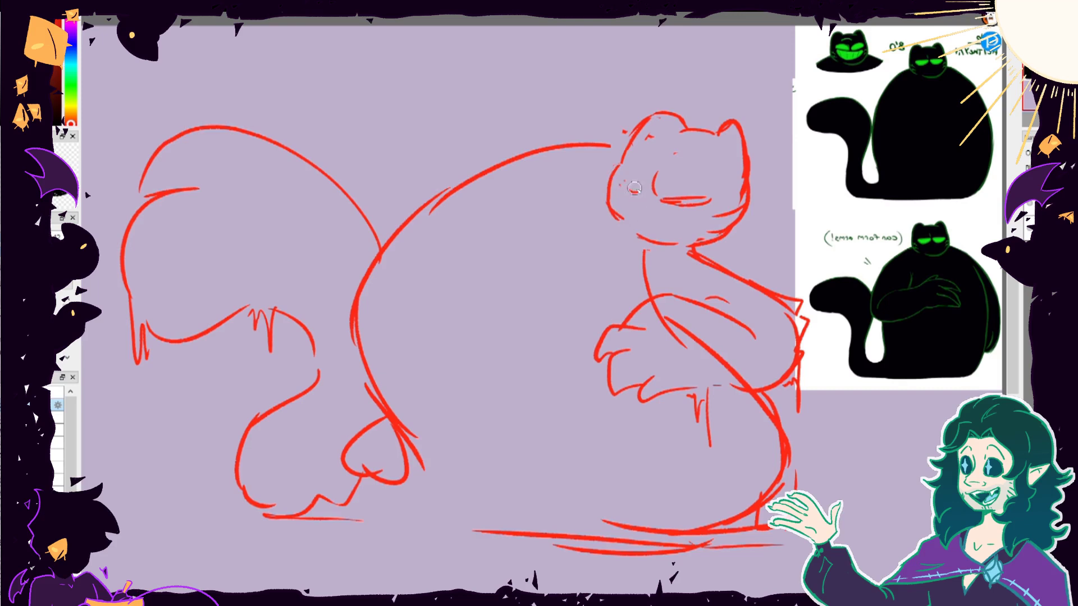
# Redraw the arched back contour from behind the head down past the base of the tail.
pyautogui.moveTo(623, 144); pyautogui.dragTo(515, 175)
pyautogui.hotkey('ctrl', 'z')
pyautogui.moveTo(623, 140)
pyautogui.mouseDown()
pyautogui.moveTo(426, 193)
pyautogui.moveTo(370, 253)
pyautogui.mouseUp()
pyautogui.hotkey('ctrl', 'z')
pyautogui.hotkey('ctrl', 'z')
pyautogui.moveTo(430, 179); pyautogui.dragTo(353, 314)
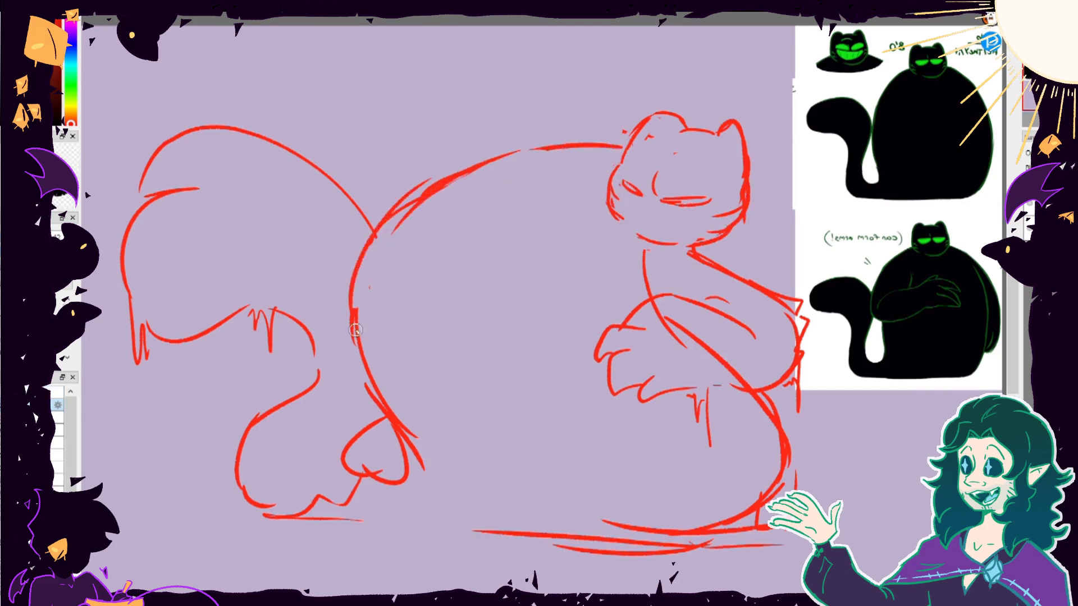
# Replace the base lines under the tail and belly with flat, puddle-like edges spreading along the ground.
pyautogui.moveTo(354, 494); pyautogui.dragTo(284, 498)
pyautogui.moveTo(205, 522); pyautogui.dragTo(432, 517)
pyautogui.moveTo(670, 508); pyautogui.dragTo(770, 539)
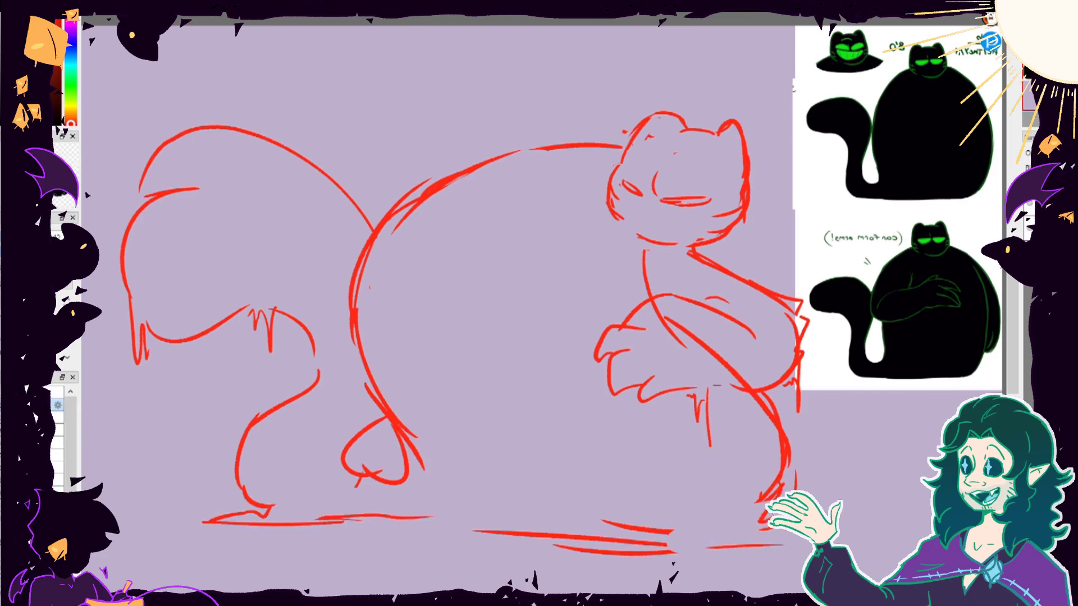
pyautogui.moveTo(861, 538); pyautogui.dragTo(738, 545)
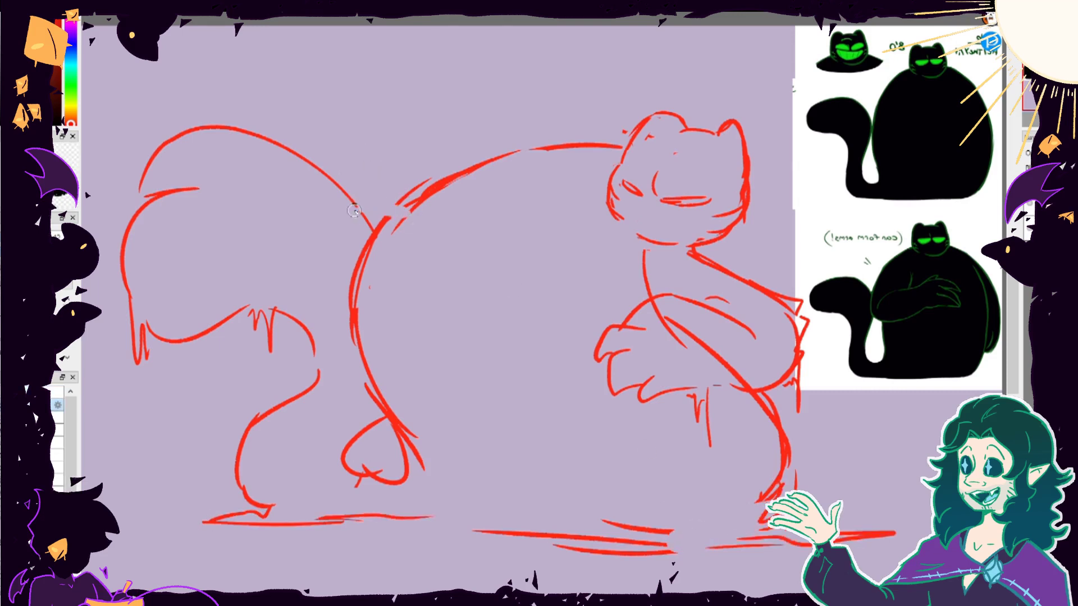
# Rework the join between tail and back with short connecting strokes.
pyautogui.hotkey('ctrl', 'z')
pyautogui.moveTo(399, 213); pyautogui.dragTo(355, 200)
pyautogui.hotkey('ctrl', 'z')
# Erase the chest line crossing the arm and the old rounded fingers, and draw the first pointed claw.
pyautogui.moveTo(676, 269); pyautogui.dragTo(657, 296)
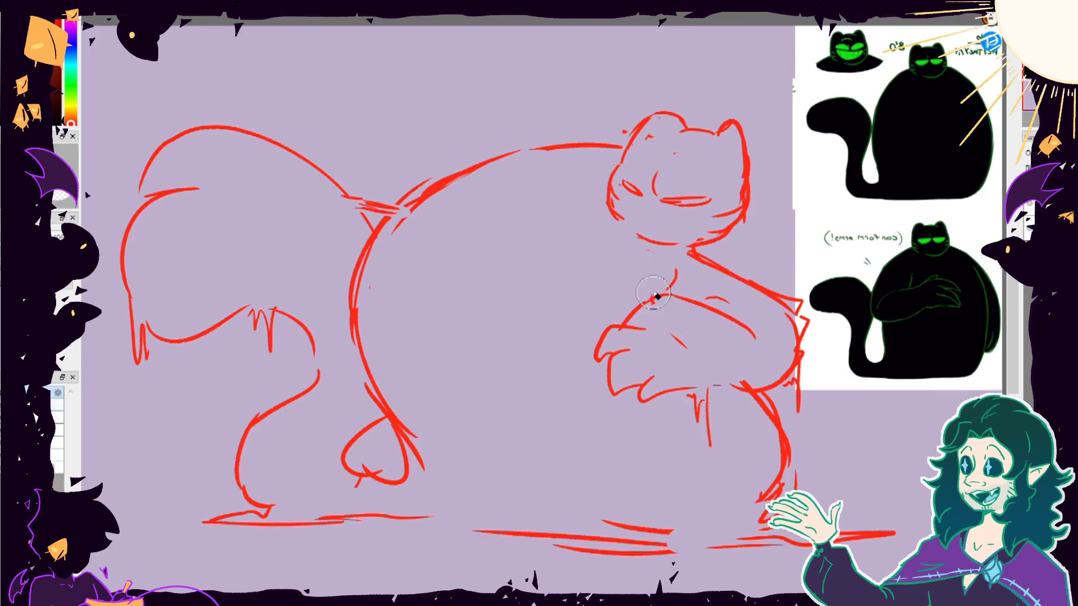
pyautogui.moveTo(504, 375); pyautogui.dragTo(508, 362)
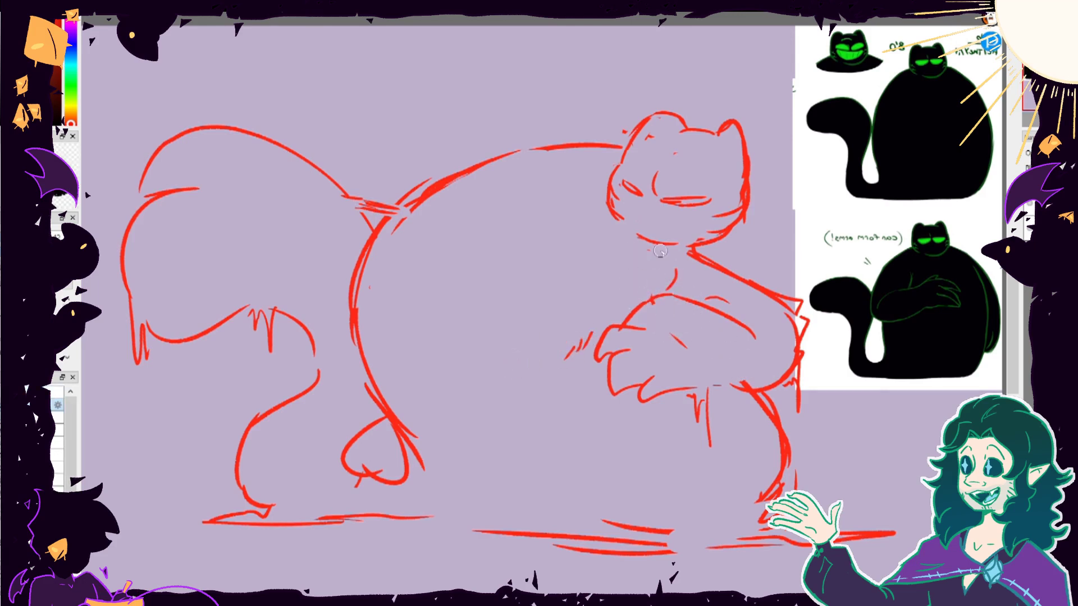
pyautogui.press('e')
pyautogui.moveTo(646, 315)
pyautogui.mouseDown()
pyautogui.moveTo(607, 356)
pyautogui.moveTo(623, 306)
pyautogui.mouseUp()
pyautogui.press('n')
pyautogui.press('e')
pyautogui.moveTo(668, 387); pyautogui.dragTo(642, 393)
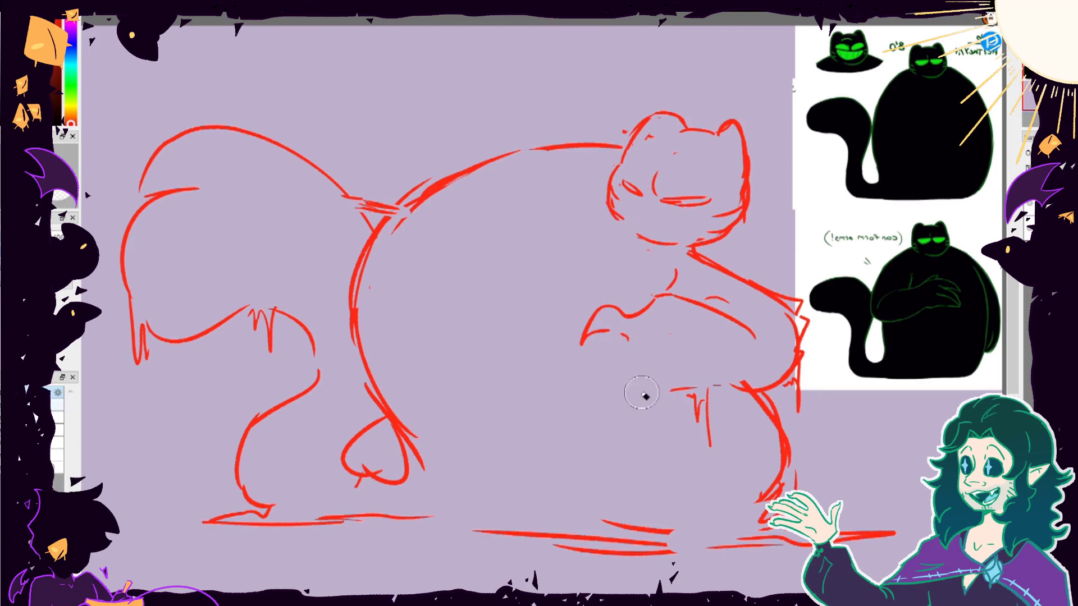
# Draw the hand's second curved claw and finger folds, clean up the forearm's upper line, and check the mirrored view.
pyautogui.press('n')
pyautogui.moveTo(626, 336); pyautogui.dragTo(612, 397)
pyautogui.moveTo(646, 347); pyautogui.dragTo(657, 335)
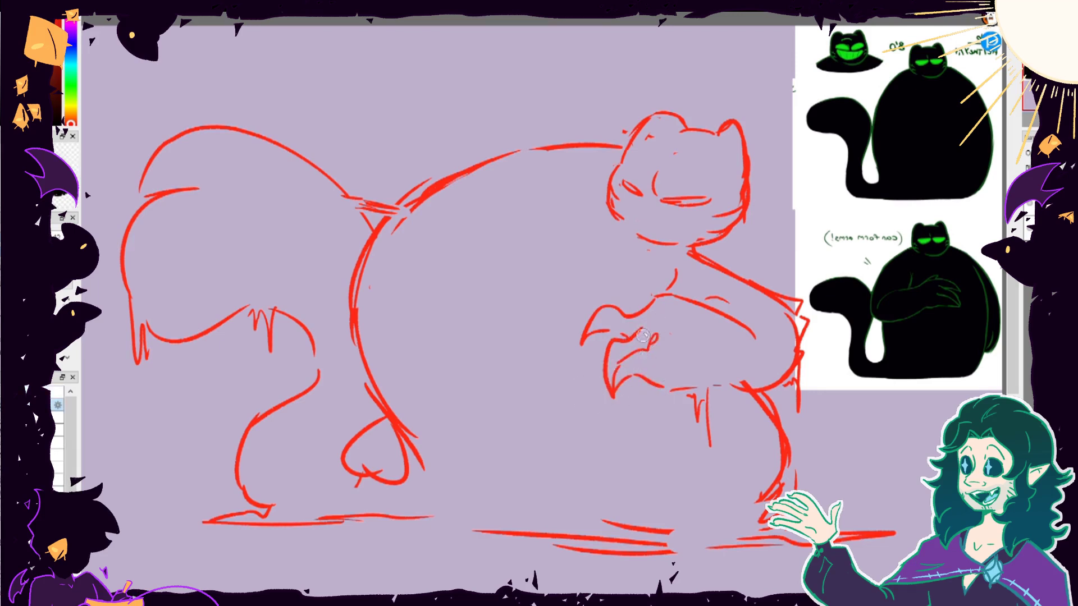
pyautogui.press('e')
pyautogui.press('n')
pyautogui.moveTo(699, 303); pyautogui.dragTo(627, 319)
pyautogui.press('h')
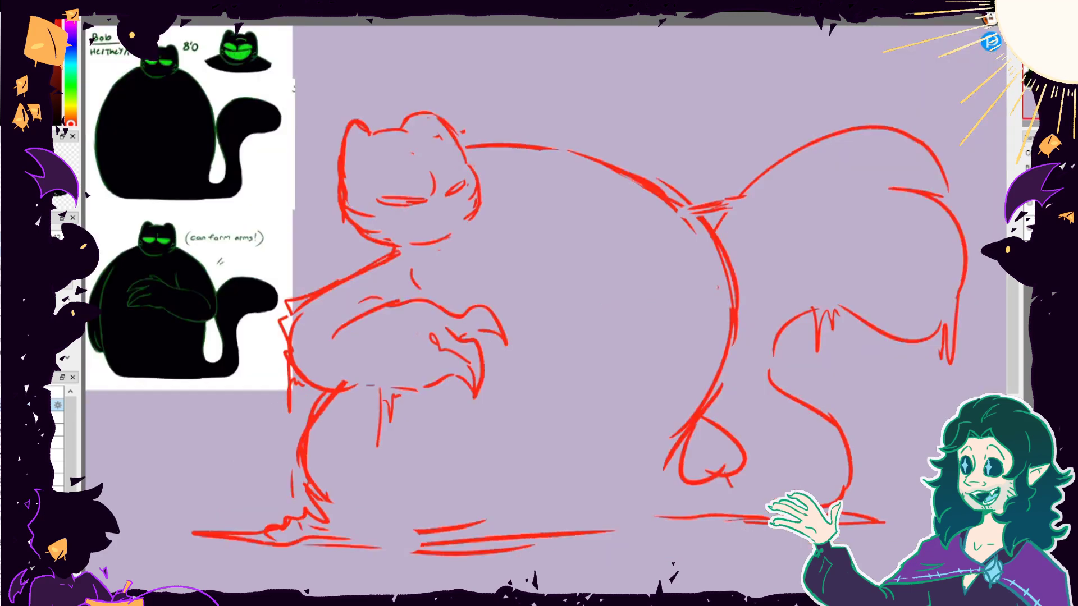
pyautogui.press('h')
# Extend the ground puddle lines beneath the belly, linking the tail's base with the front of the body.
pyautogui.moveTo(323, 541); pyautogui.dragTo(402, 516)
pyautogui.hotkey('ctrl', 'z')
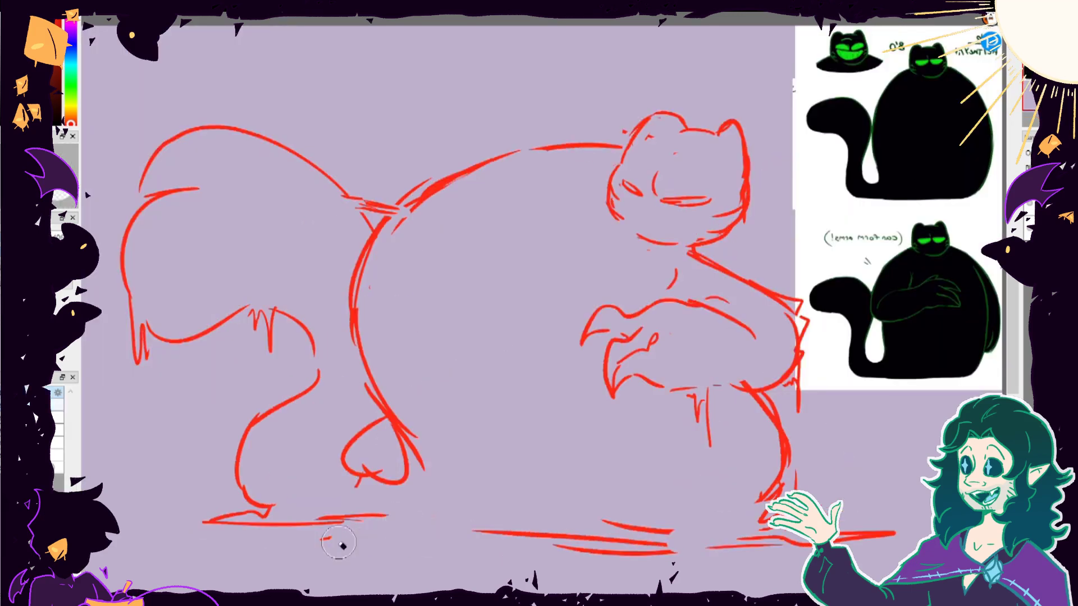
pyautogui.moveTo(313, 539); pyautogui.dragTo(505, 540)
pyautogui.moveTo(662, 553); pyautogui.dragTo(714, 542)
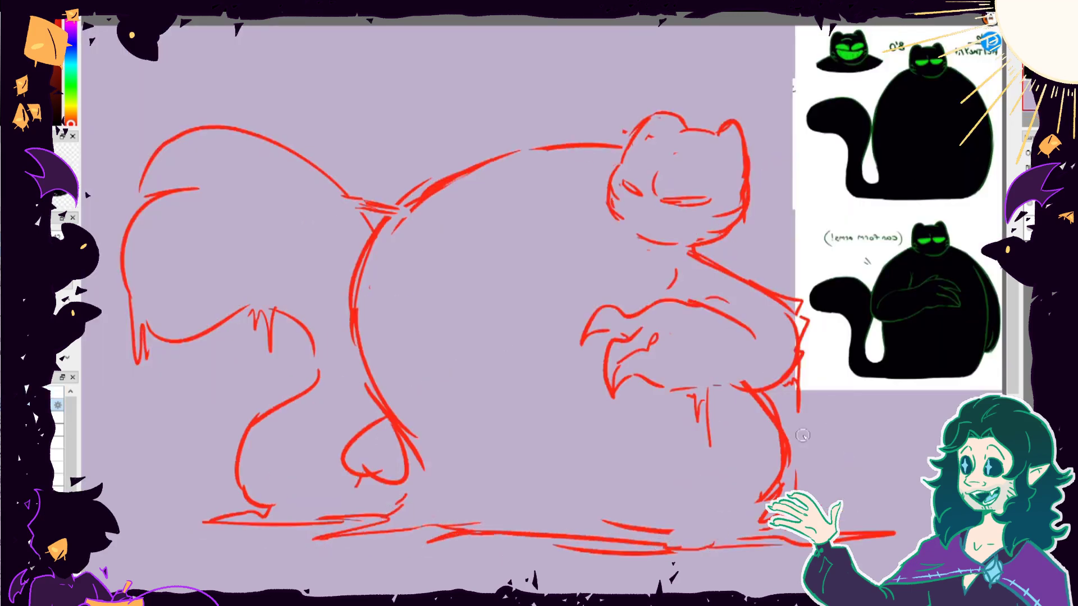
# Adjust the front foot and its puddle lines with a transform, checking them in the mirrored view.
pyautogui.press('h')
pyautogui.hotkey('ctrl', 't')
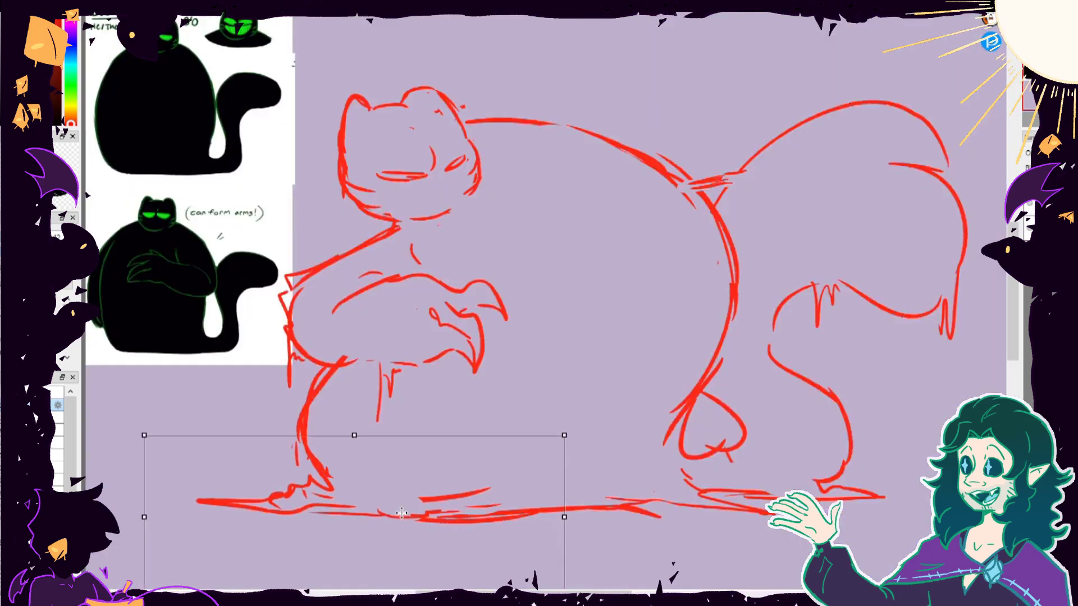
pyautogui.press('Return')
pyautogui.press('h')
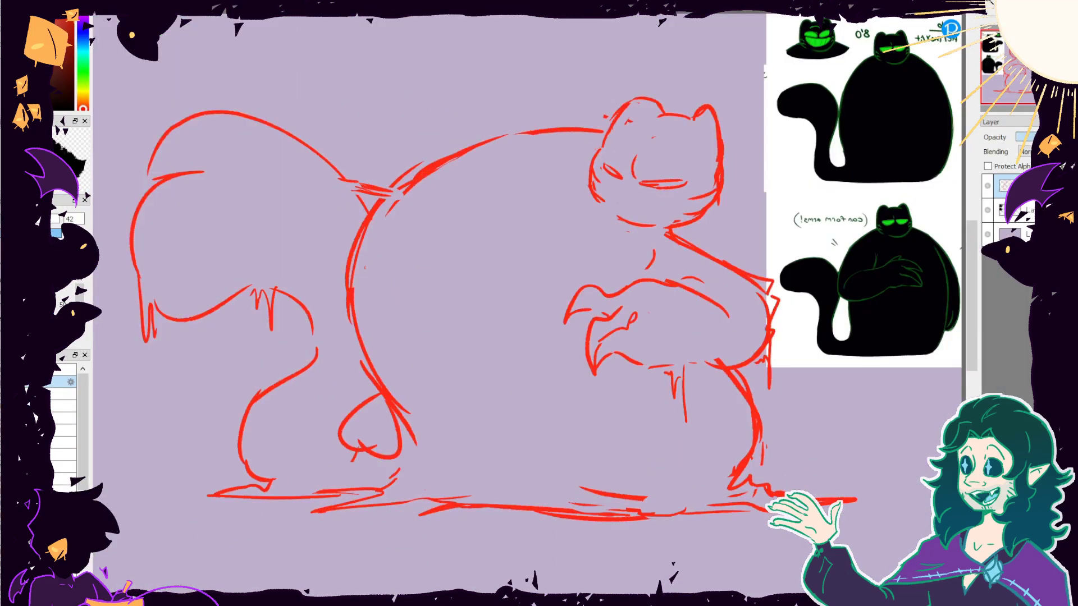
# Letter "He dance" above the creature, add small motion marks around its body, and flip the canvas back and forth.
pyautogui.press('h')
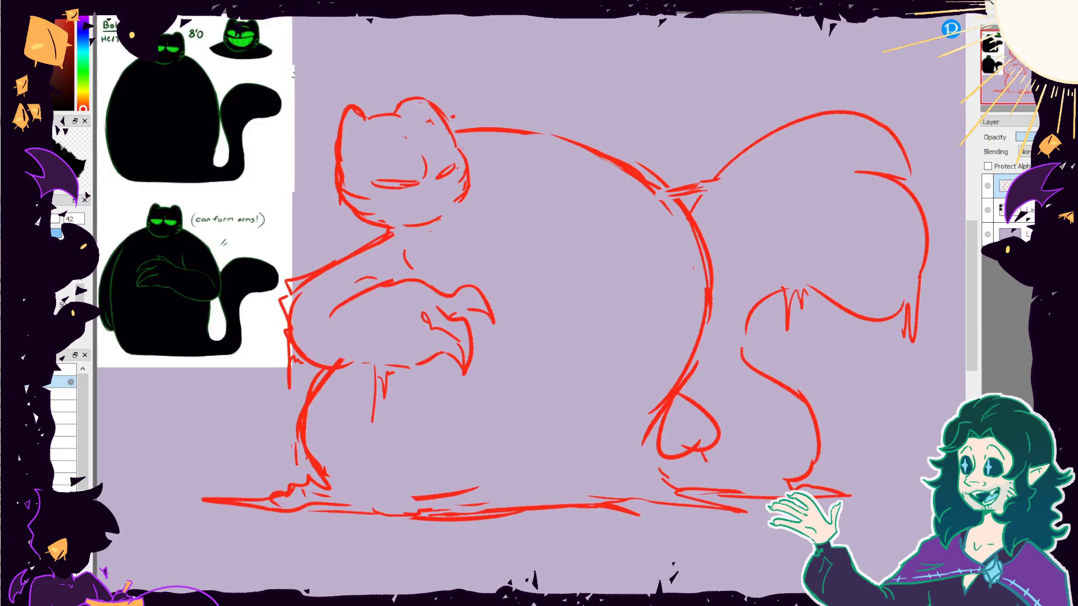
pyautogui.press('h')
pyautogui.press('h')
pyautogui.press('h')
pyautogui.press('h')
pyautogui.press('h')
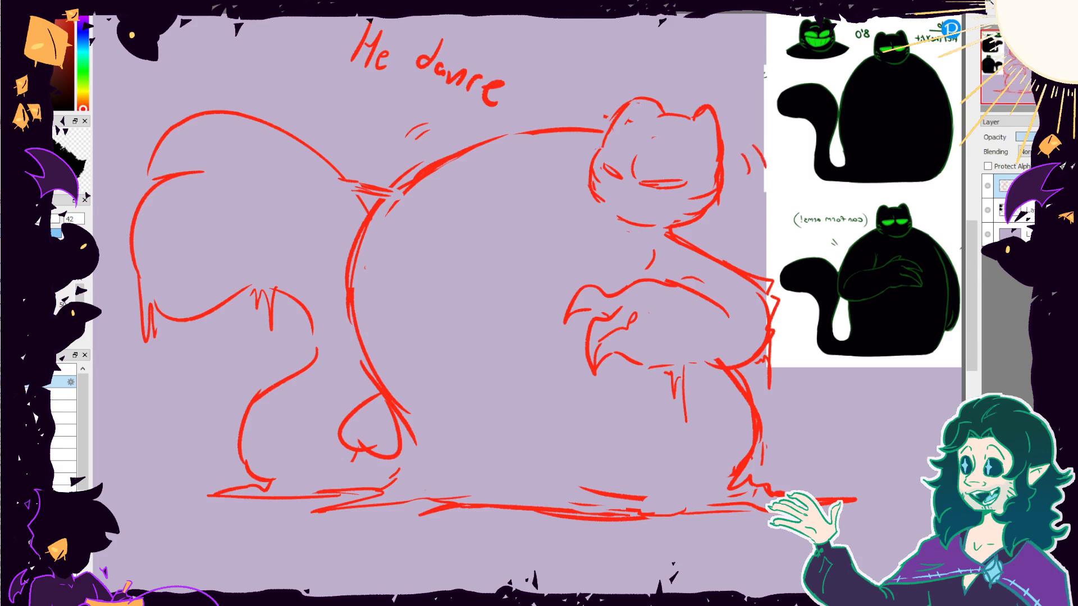
pyautogui.press('h')
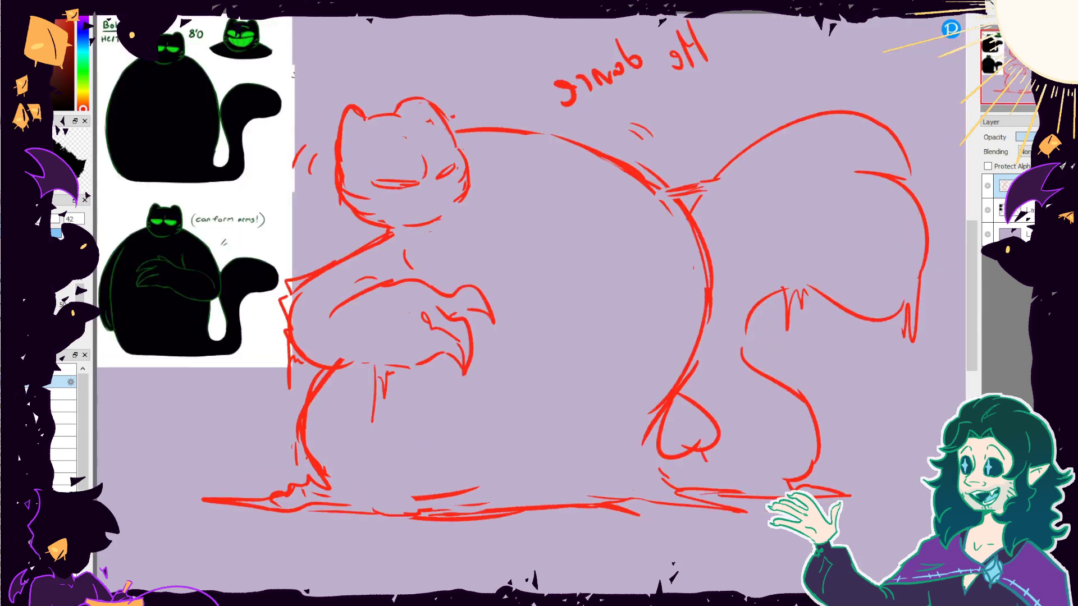
pyautogui.press('h')
pyautogui.press('h')
pyautogui.press('h')
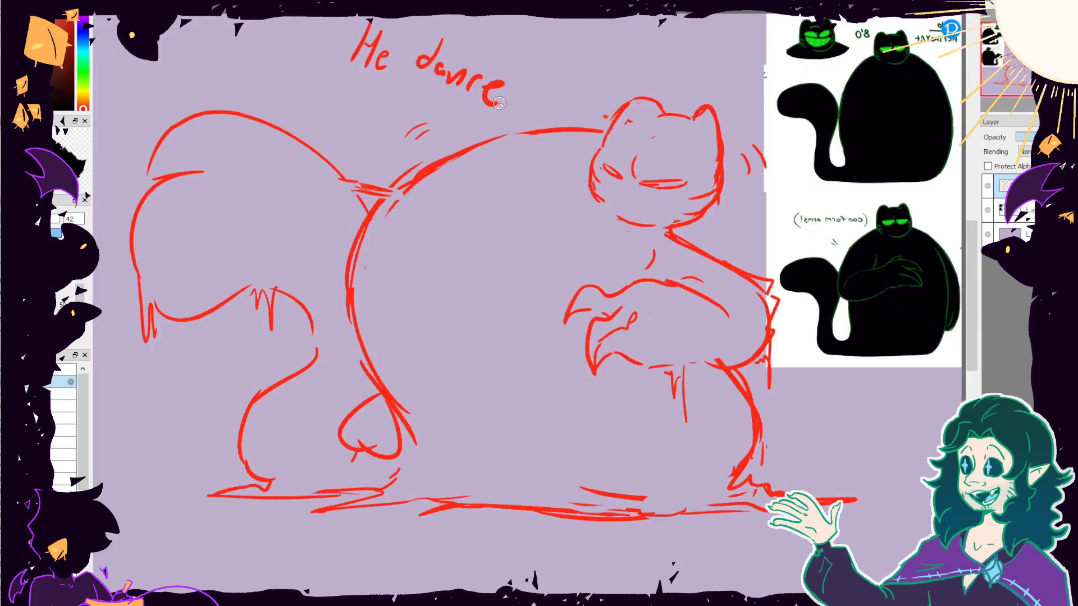
# Undo the lettering and the motion marks around the creature.
pyautogui.hotkey('ctrl', 'z')
pyautogui.hotkey('ctrl', 'z')
pyautogui.hotkey('ctrl', 'z')
pyautogui.hotkey('ctrl', 'z')
pyautogui.hotkey('ctrl', 'z')
pyautogui.hotkey('ctrl', 'z')
pyautogui.hotkey('ctrl', 'z')
pyautogui.hotkey('ctrl', 'z')
pyautogui.hotkey('ctrl', 'z')
pyautogui.hotkey('ctrl', 'z')
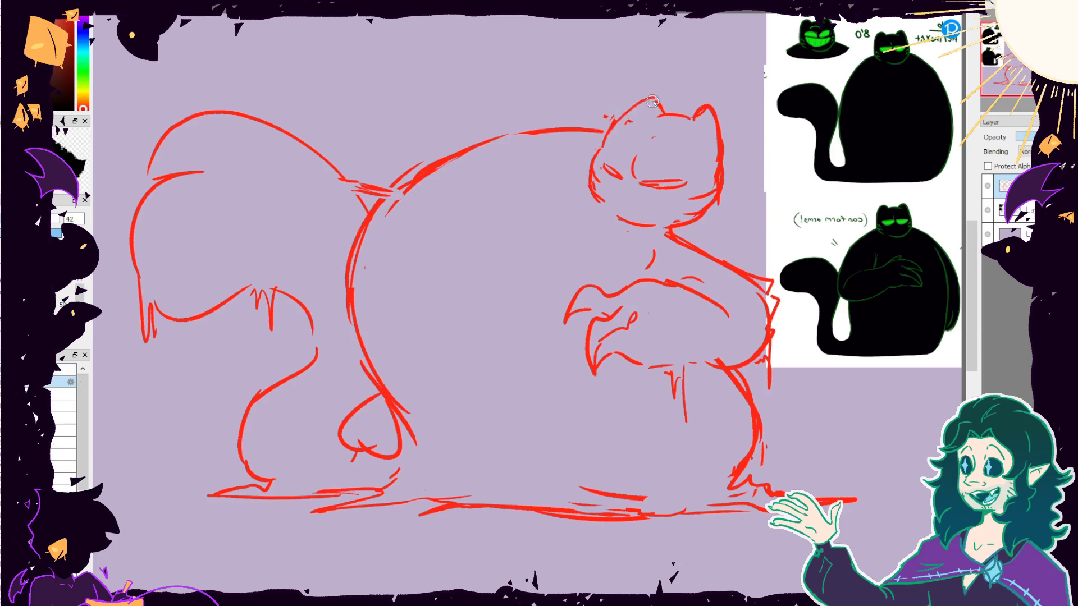
# Reshape the far ear's tip, then rotate the tail downward and move it closer against the rump.
pyautogui.moveTo(652, 101); pyautogui.dragTo(633, 108)
pyautogui.press('h')
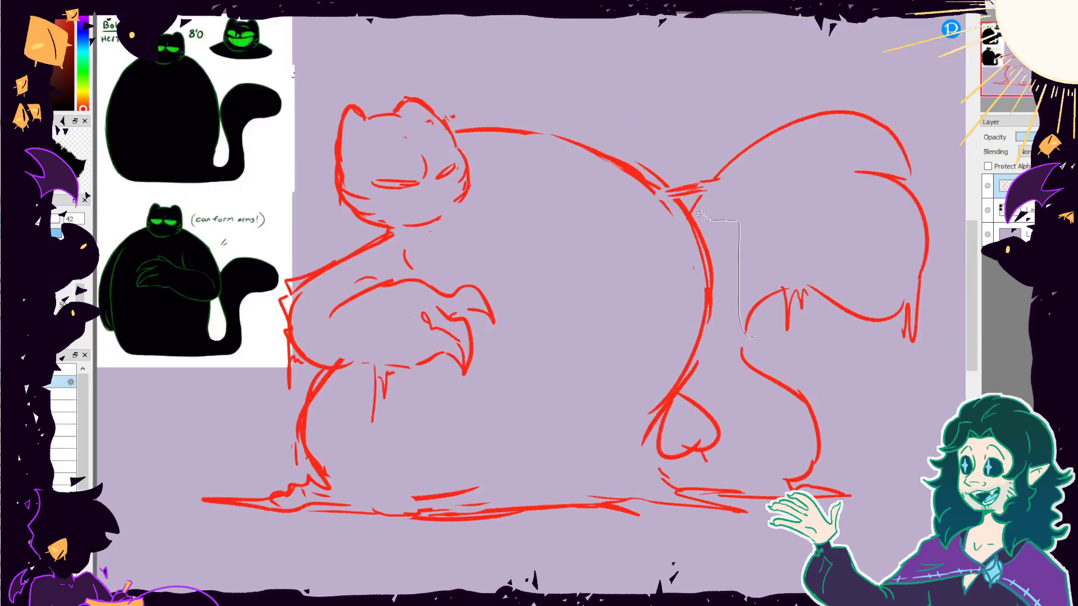
pyautogui.hotkey('ctrl', 't')
pyautogui.moveTo(824, 181); pyautogui.dragTo(811, 280)
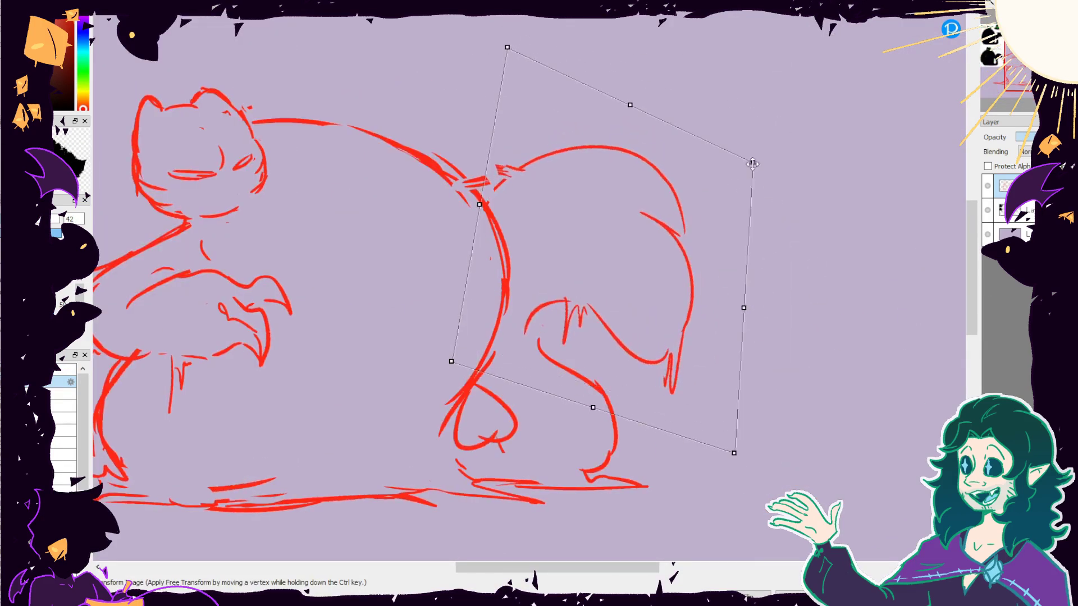
pyautogui.press('Return')
# Check the character reference sheet and redraw the rump line beneath the tail join.
pyautogui.hotkey('ctrl', 'Tab')
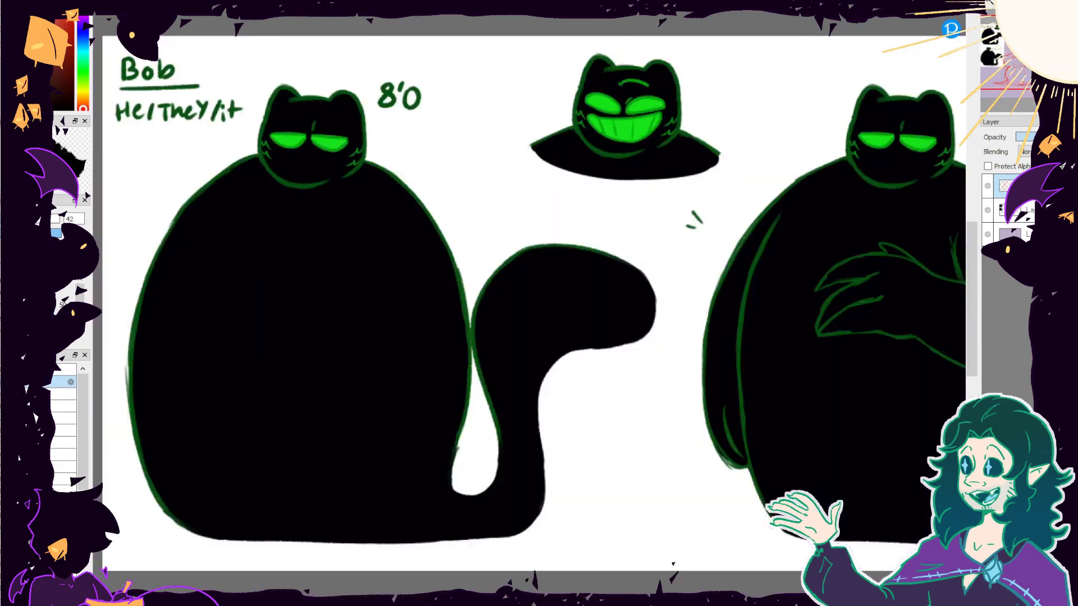
pyautogui.hotkey('ctrl', 'Tab')
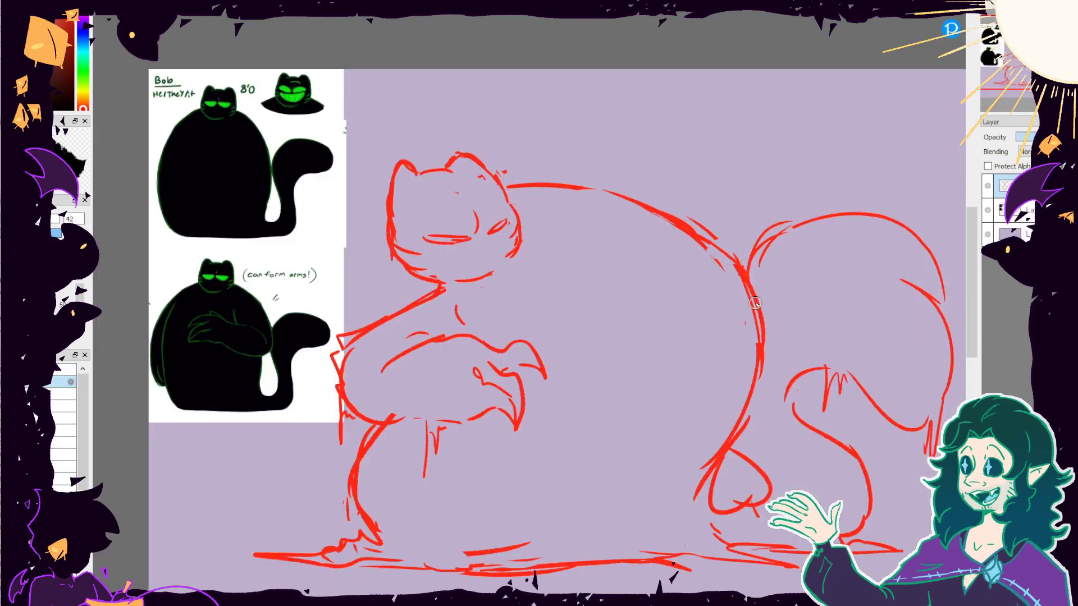
pyautogui.moveTo(735, 263); pyautogui.dragTo(752, 387)
pyautogui.hotkey('ctrl', 'z')
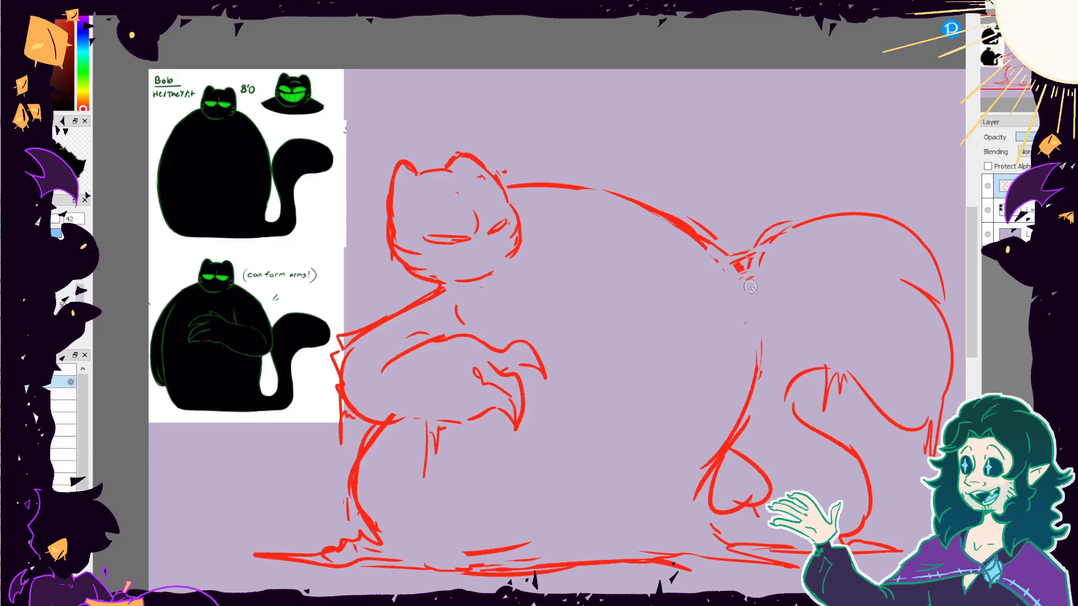
pyautogui.moveTo(753, 295); pyautogui.dragTo(751, 396)
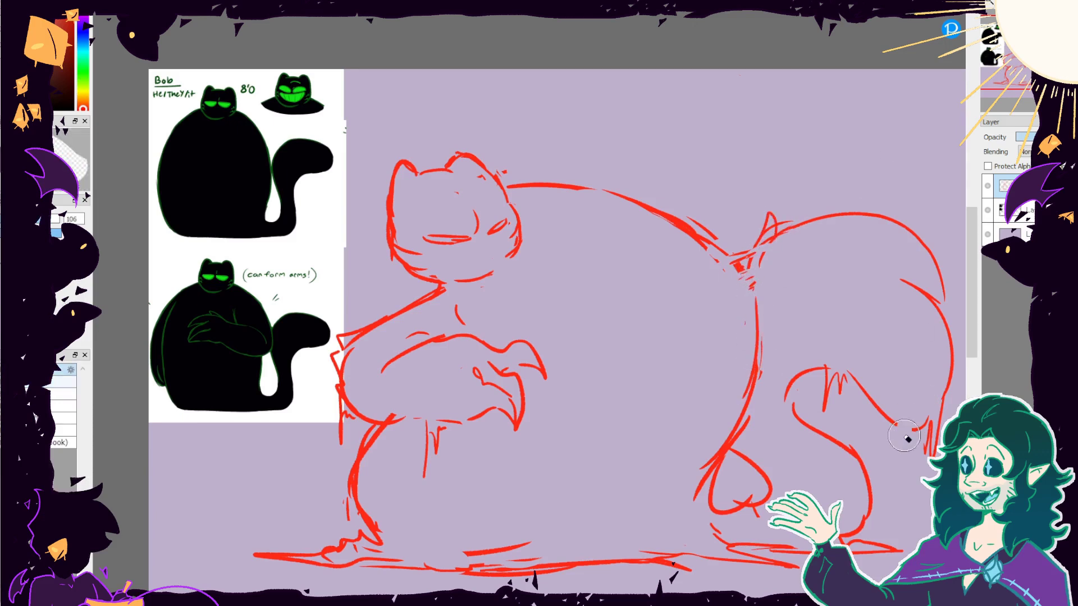
# Sample the reference character's colours and paint dark green, black and bright green swatches beside the sheet.
pyautogui.scroll(5, 909, 441)
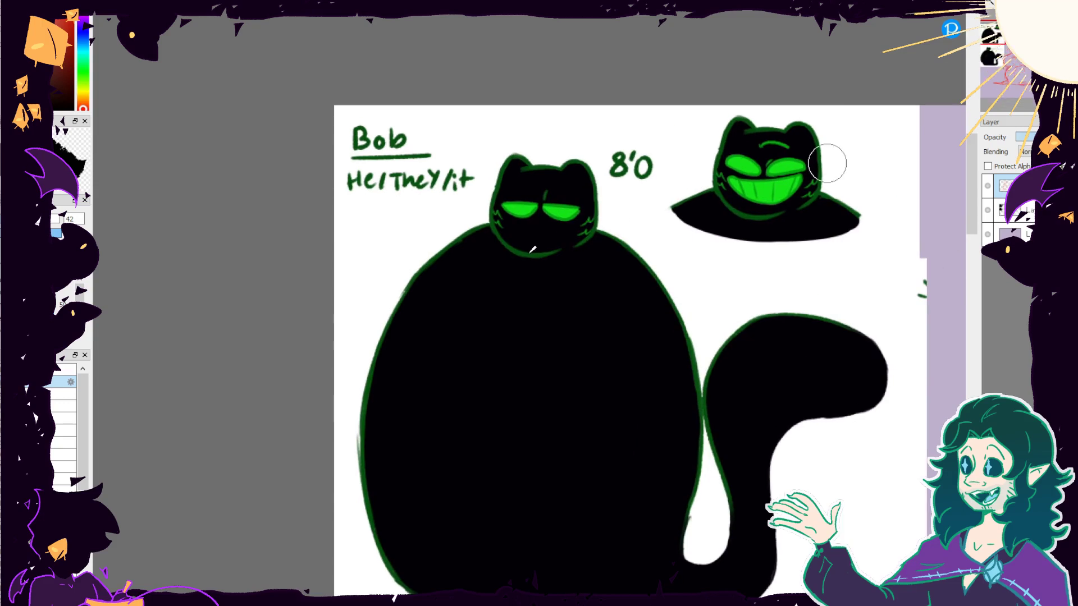
pyautogui.keyDown('alt'); pyautogui.click(827, 164); pyautogui.keyUp('alt')
pyautogui.moveTo(924, 202); pyautogui.dragTo(924, 388)
pyautogui.keyDown('alt'); pyautogui.click(829, 362); pyautogui.keyUp('alt')
pyautogui.keyDown('alt'); pyautogui.click(764, 169); pyautogui.keyUp('alt')
pyautogui.scroll(-3, 618, 337)
pyautogui.scroll(3, 730, 365)
pyautogui.scroll(-1, 528, 304)
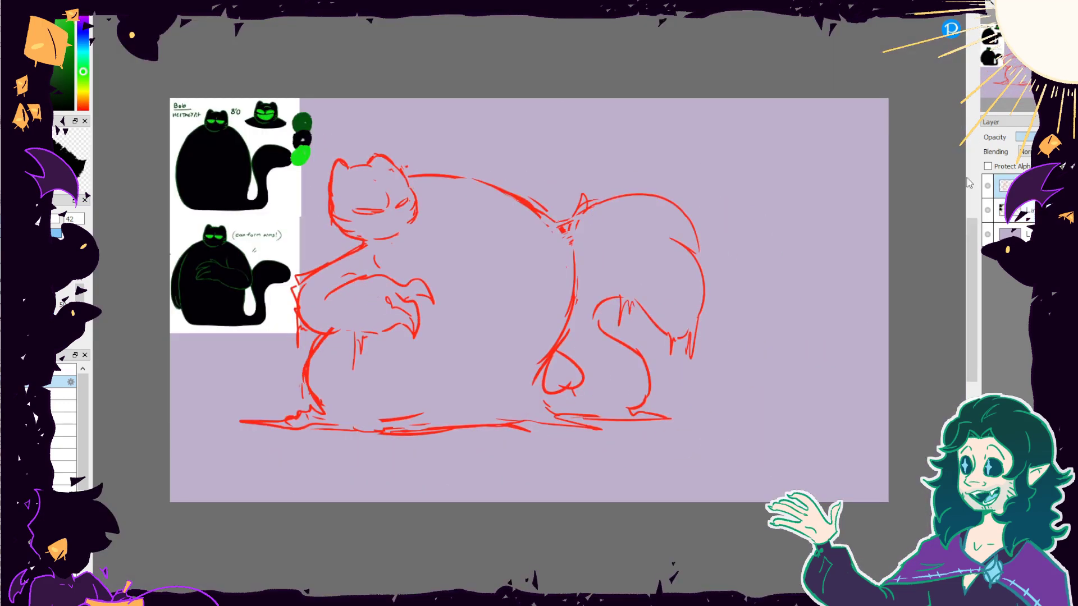
# Free-transform the whole sketch, spreading its upper corners slightly outward and upward.
pyautogui.hotkey('ctrl', 't')
pyautogui.moveTo(713, 249); pyautogui.dragTo(712, 241)
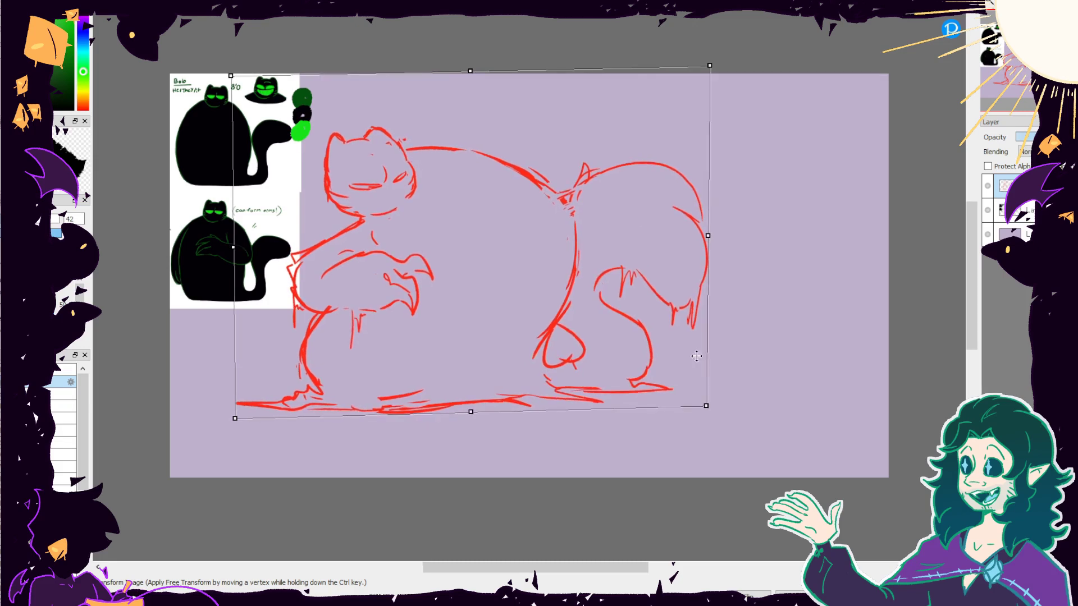
pyautogui.moveTo(707, 67); pyautogui.dragTo(720, 66)
pyautogui.moveTo(230, 77); pyautogui.dragTo(229, 58)
pyautogui.moveTo(723, 65); pyautogui.dragTo(724, 66)
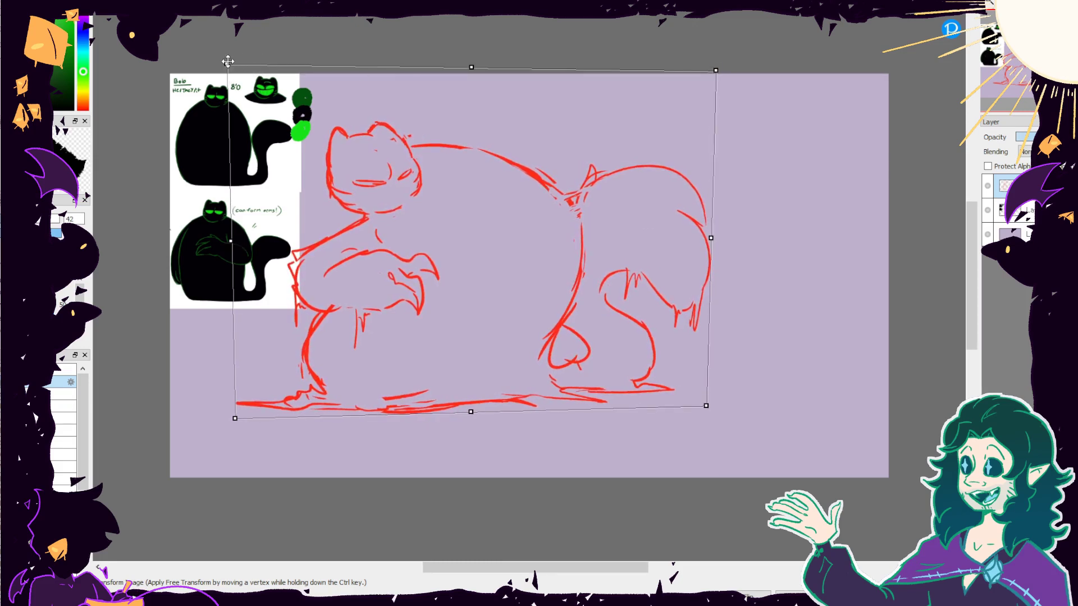
pyautogui.moveTo(229, 61); pyautogui.dragTo(229, 62)
pyautogui.press('Return')
# Select the head, arm and front of the torso in mirrored view, and tilt them slightly forward away from the tail.
pyautogui.press('h')
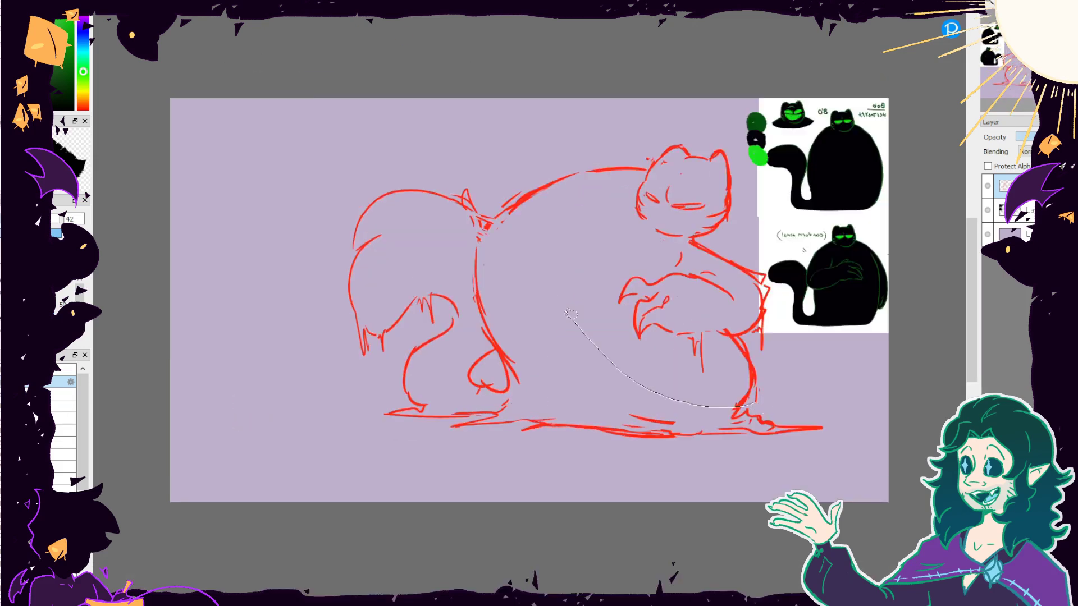
pyautogui.hotkey('ctrl', 't')
pyautogui.moveTo(682, 63); pyautogui.dragTo(691, 63)
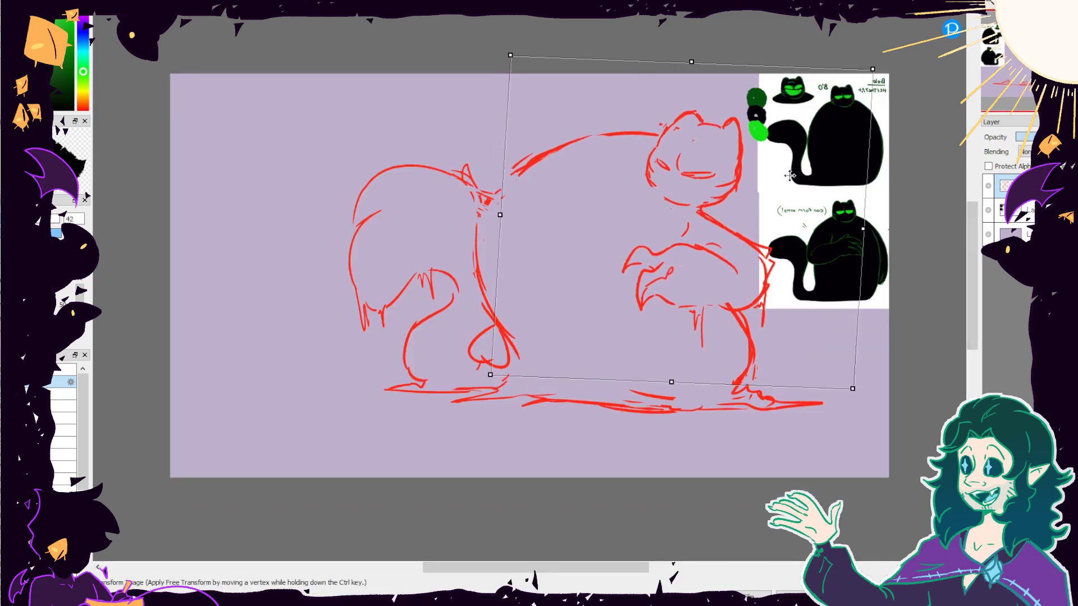
pyautogui.press('Return')
# Redraw the back line in red from the tail join to the neck and reposition the head.
pyautogui.moveTo(494, 218); pyautogui.dragTo(534, 183)
pyautogui.click(83, 107)
pyautogui.moveTo(490, 220)
pyautogui.mouseDown()
pyautogui.moveTo(584, 162)
pyautogui.moveTo(636, 162)
pyautogui.mouseUp()
pyautogui.moveTo(663, 121); pyautogui.dragTo(738, 238)
pyautogui.hotkey('ctrl', 't')
pyautogui.press('Return')
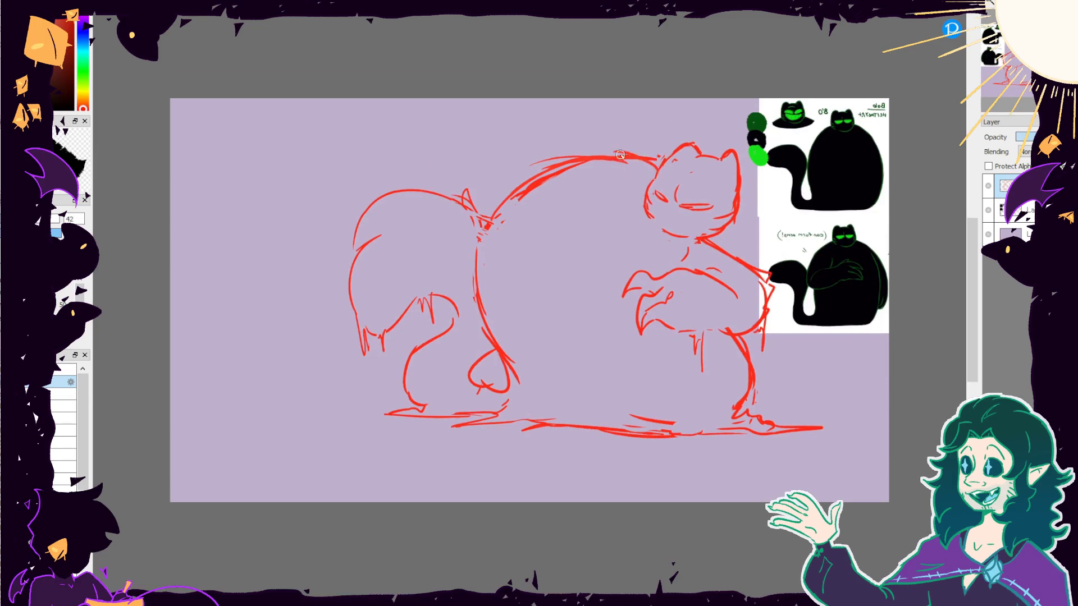
# Stretch the whole sketch slightly taller, then fade it and add a fresh layer above for the line art.
pyautogui.press('h')
pyautogui.hotkey('ctrl', 't')
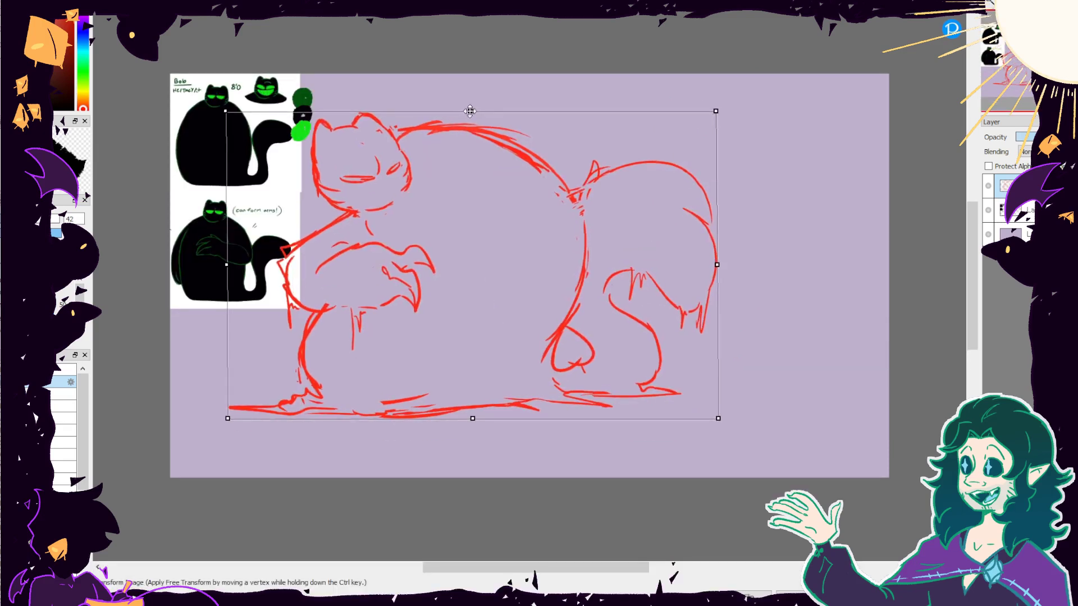
pyautogui.press('Return')
pyautogui.scroll(2, 528, 298)
pyautogui.scroll(-2, 560, 225)
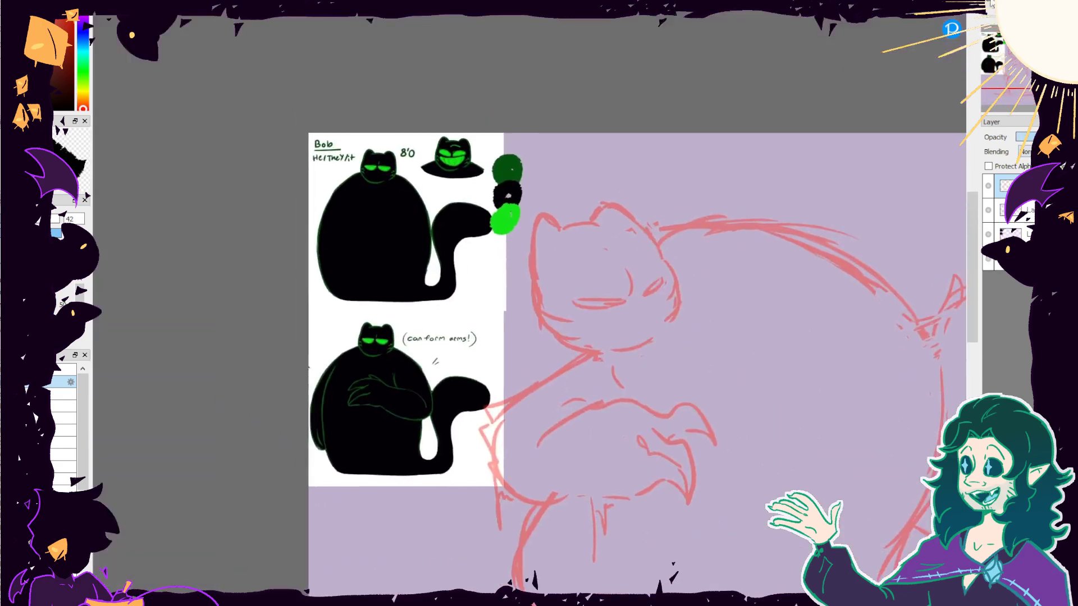
# Ink the brow crease and both narrowed eyes in dark green over the faded sketch.
pyautogui.scroll(4, 560, 226)
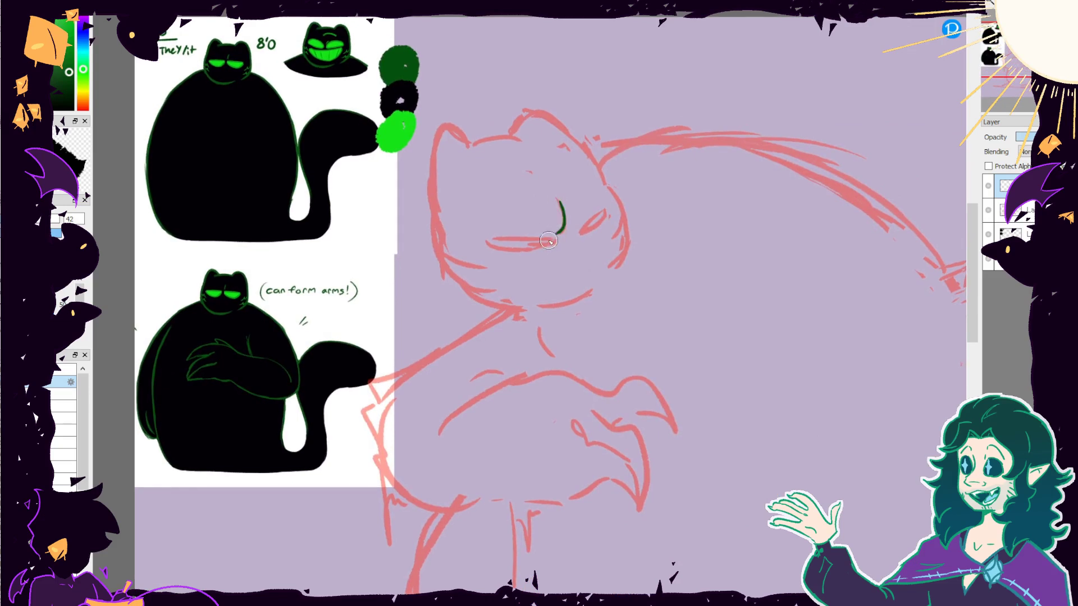
pyautogui.moveTo(549, 241)
pyautogui.mouseDown()
pyautogui.moveTo(486, 230)
pyautogui.moveTo(549, 242)
pyautogui.moveTo(509, 255)
pyautogui.mouseUp()
pyautogui.hotkey('ctrl', 'z')
pyautogui.moveTo(573, 237); pyautogui.dragTo(604, 219)
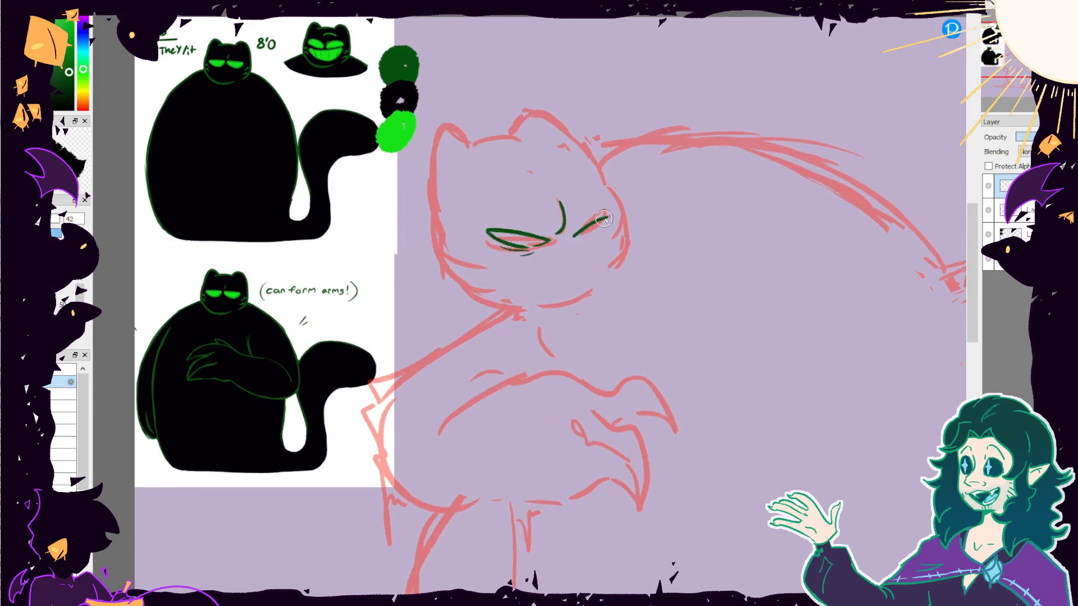
pyautogui.hotkey('ctrl', 'z')
pyautogui.moveTo(481, 228); pyautogui.dragTo(587, 253)
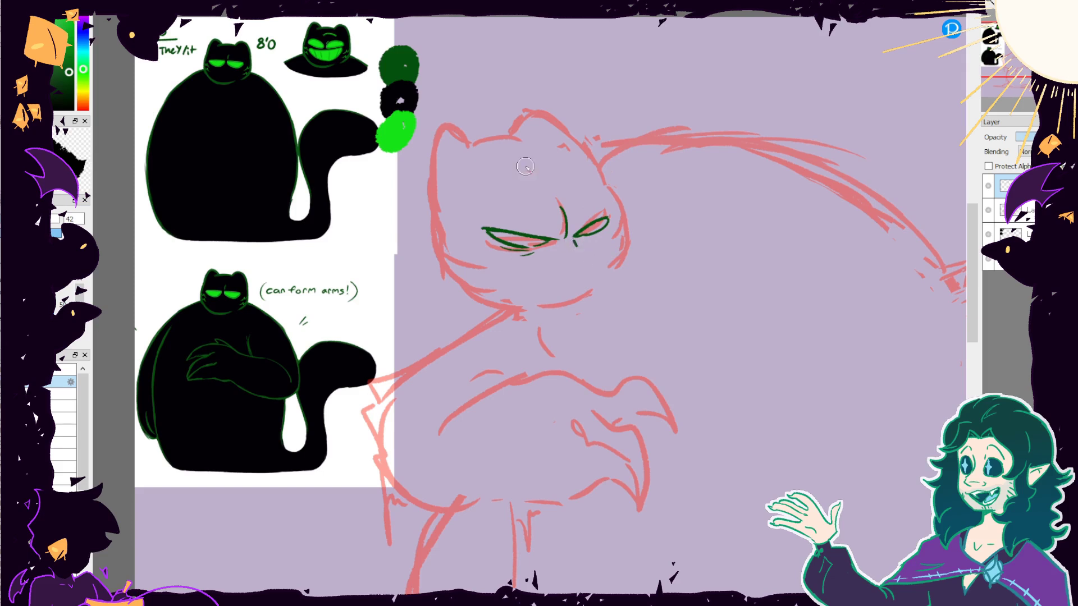
# Rotate the near eye with a transform so that its upper lid lies level.
pyautogui.press('e')
pyautogui.hotkey('ctrl', 't')
pyautogui.moveTo(563, 254); pyautogui.dragTo(563, 261)
pyautogui.press('Return')
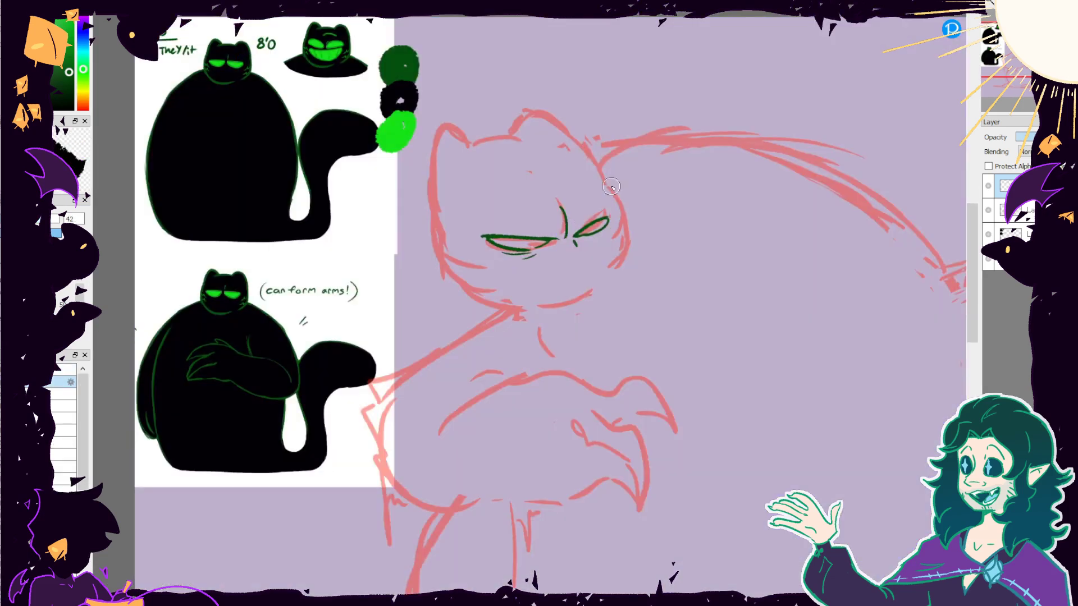
# Try to ink the side of the face beside the far eye, and mirror the view.
pyautogui.moveTo(608, 184); pyautogui.dragTo(612, 189)
pyautogui.hotkey('ctrl', 'z')
pyautogui.moveTo(747, 205); pyautogui.dragTo(699, 289)
pyautogui.hotkey('ctrl', 'z')
pyautogui.moveTo(730, 216); pyautogui.dragTo(718, 252)
pyautogui.hotkey('ctrl', 'z')
pyautogui.press('h')
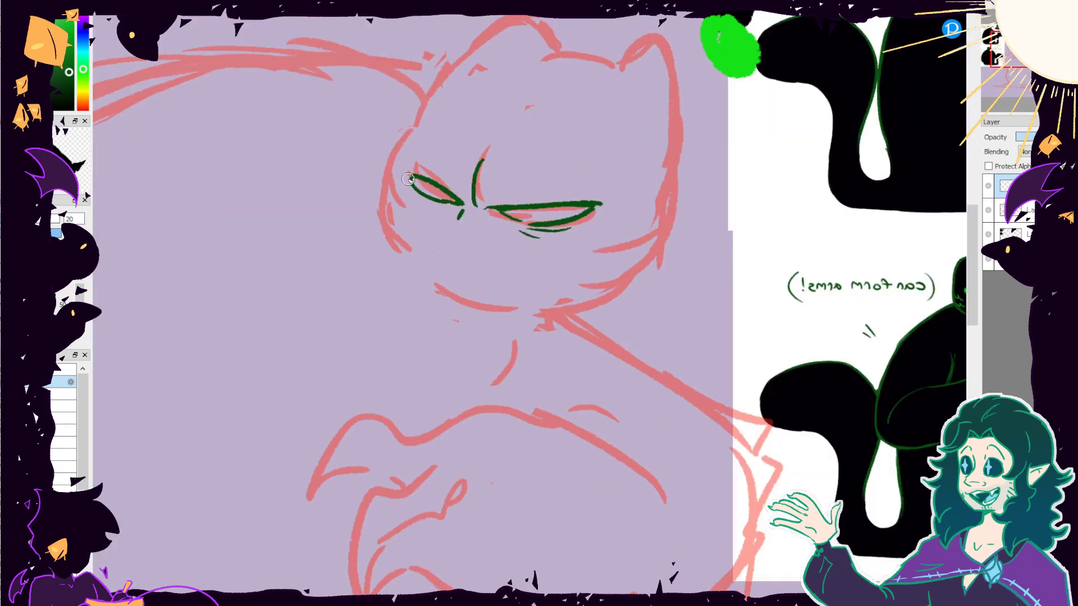
# Fade the sketch further and ink the far cheek's curved outline with a size-20 brush, ending in short dashes toward the chin.
pyautogui.moveTo(414, 128); pyautogui.dragTo(400, 256)
pyautogui.hotkey('ctrl', 'z')
pyautogui.hotkey('ctrl', 'z')
pyautogui.moveTo(403, 157); pyautogui.dragTo(393, 255)
pyautogui.hotkey('ctrl', 'z')
pyautogui.moveTo(413, 122); pyautogui.dragTo(396, 255)
pyautogui.hotkey('ctrl', 'z')
pyautogui.moveTo(418, 125); pyautogui.dragTo(393, 247)
pyautogui.hotkey('ctrl', 'z')
pyautogui.moveTo(405, 154); pyautogui.dragTo(393, 258)
pyautogui.hotkey('ctrl', 'z')
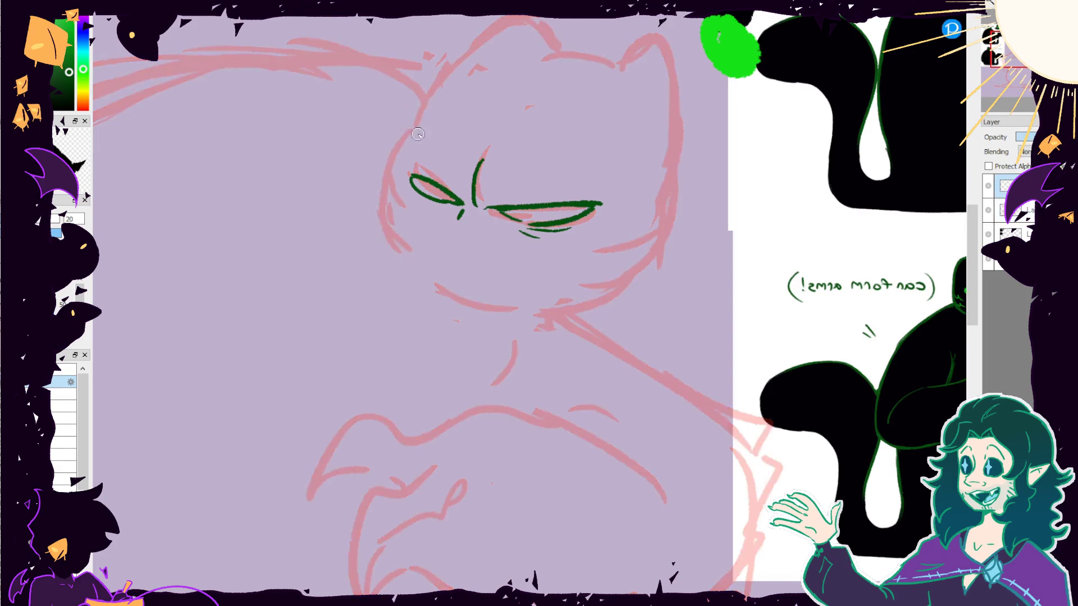
pyautogui.hotkey('ctrl', 'z')
pyautogui.moveTo(416, 121)
pyautogui.mouseDown()
pyautogui.moveTo(402, 264)
pyautogui.moveTo(406, 255)
pyautogui.mouseUp()
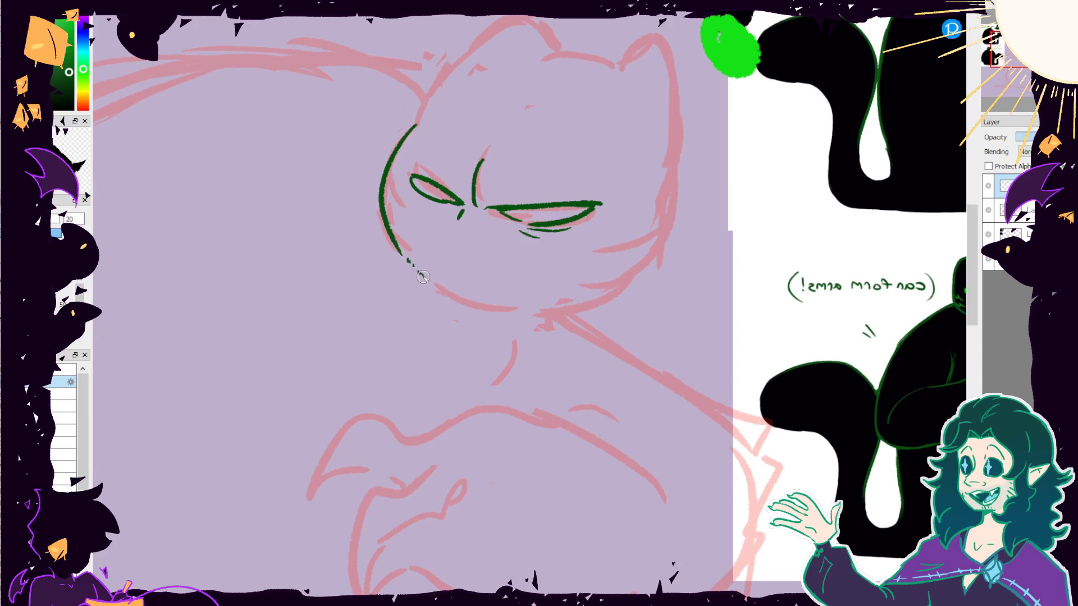
pyautogui.click(433, 285)
# Redraw the brow crease between the eyes, then ink the near ear, side of the face and jaw as one outline.
pyautogui.scroll(2, 674, 281)
pyautogui.scroll(-2, 945, 46)
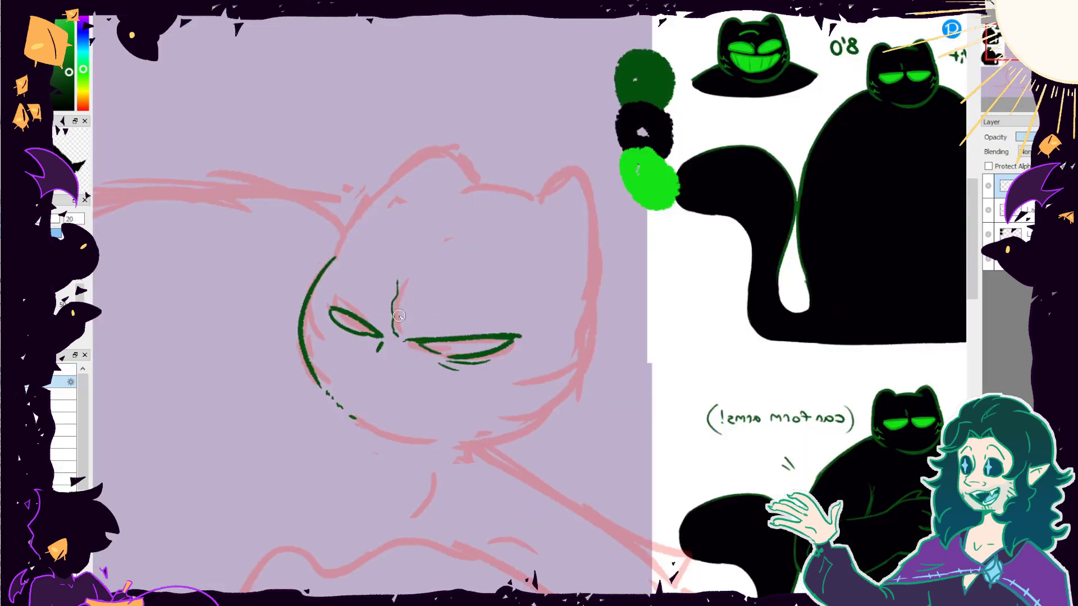
pyautogui.hotkey('ctrl', 'z')
pyautogui.moveTo(510, 235)
pyautogui.mouseDown()
pyautogui.moveTo(567, 186)
pyautogui.moveTo(585, 342)
pyautogui.moveTo(449, 445)
pyautogui.mouseUp()
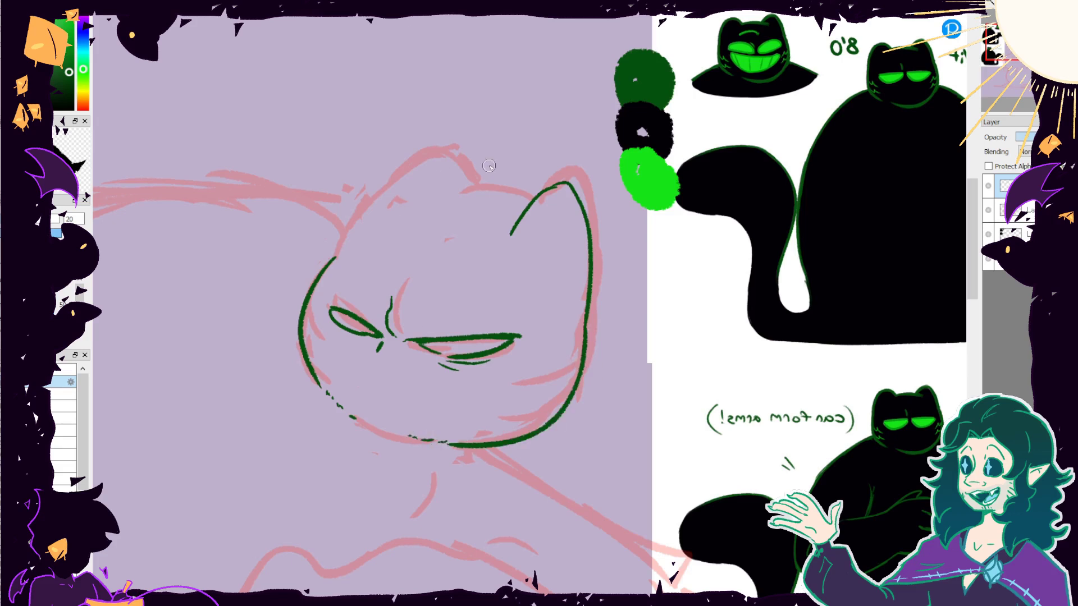
# Ink the top of the head between the ears and the far ear's outline from cheek to tip.
pyautogui.moveTo(446, 192); pyautogui.dragTo(517, 216)
pyautogui.moveTo(335, 255); pyautogui.dragTo(443, 164)
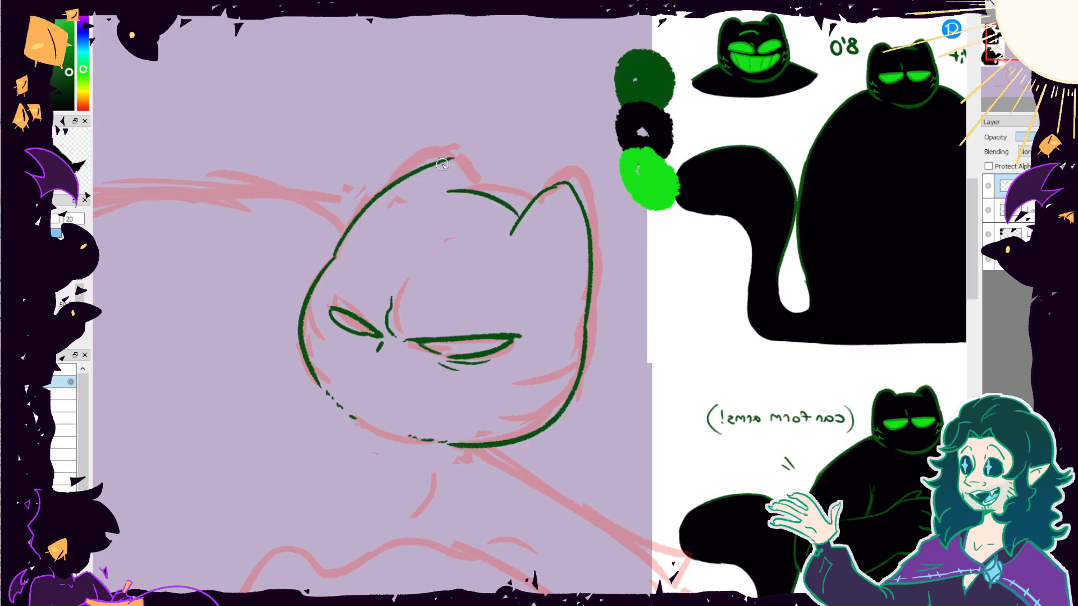
pyautogui.hotkey('ctrl', 'z')
pyautogui.moveTo(330, 259); pyautogui.dragTo(441, 157)
pyautogui.hotkey('ctrl', 'z')
pyautogui.moveTo(331, 256); pyautogui.dragTo(445, 147)
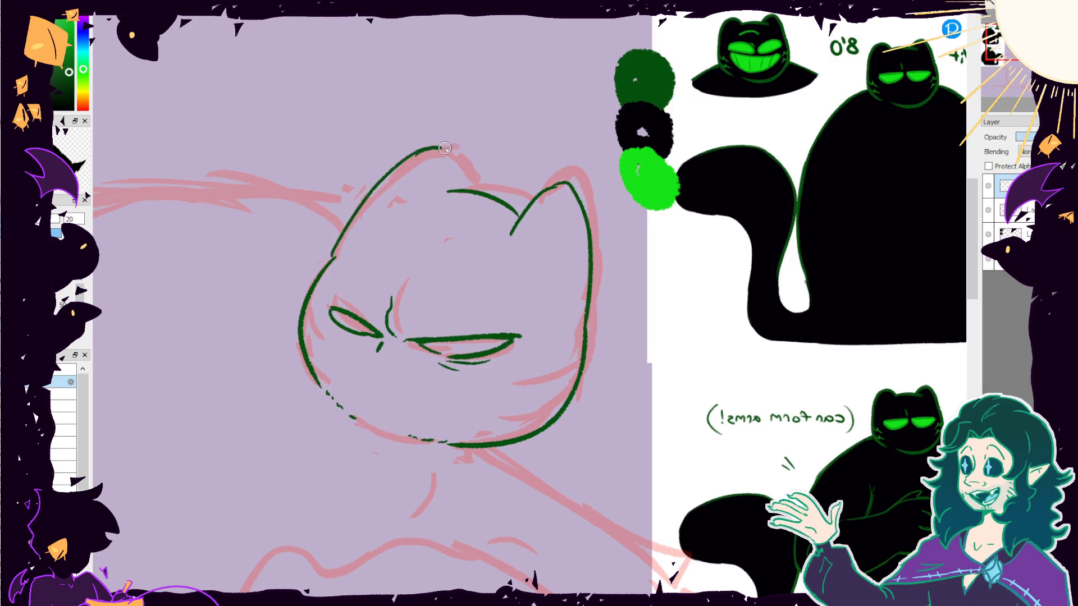
pyautogui.hotkey('ctrl', 'z')
pyautogui.moveTo(333, 255); pyautogui.dragTo(445, 163)
pyautogui.press('h')
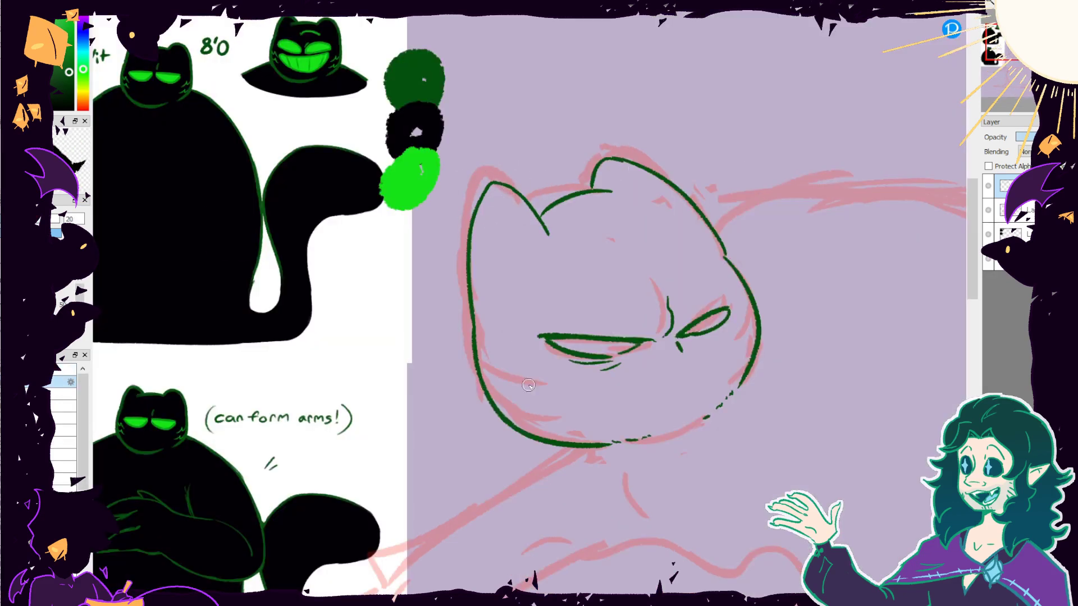
# Ink small zigzag fur marks on both cheeks inside the face outline.
pyautogui.hotkey('ctrl', 'z')
pyautogui.moveTo(537, 399); pyautogui.dragTo(565, 402)
pyautogui.hotkey('ctrl', 'z')
pyautogui.moveTo(546, 383); pyautogui.dragTo(510, 375)
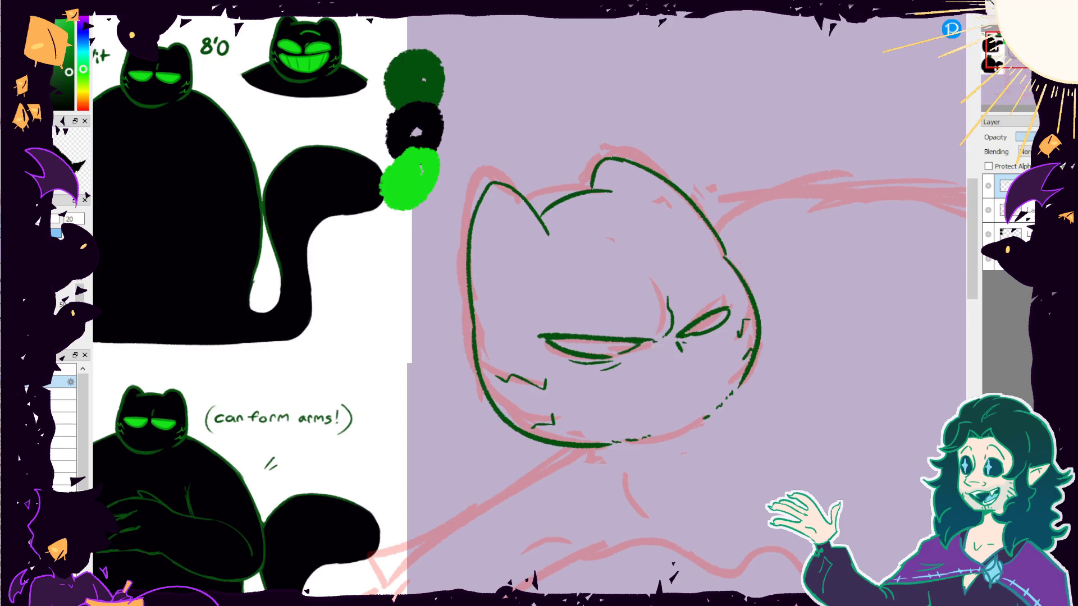
# Ink the forearm's upper contour with creases at the elbow, then outline the clawed fingers of the hanging hand.
pyautogui.moveTo(712, 325)
pyautogui.mouseDown()
pyautogui.moveTo(571, 246)
pyautogui.moveTo(582, 100)
pyautogui.mouseUp()
pyautogui.moveTo(370, 327); pyautogui.dragTo(430, 341)
pyautogui.moveTo(396, 340)
pyautogui.mouseDown()
pyautogui.moveTo(567, 332)
pyautogui.moveTo(691, 371)
pyautogui.moveTo(617, 379)
pyautogui.moveTo(637, 400)
pyautogui.moveTo(648, 493)
pyautogui.mouseUp()
pyautogui.scroll(-3, 649, 493)
pyautogui.moveTo(552, 293); pyautogui.dragTo(644, 429)
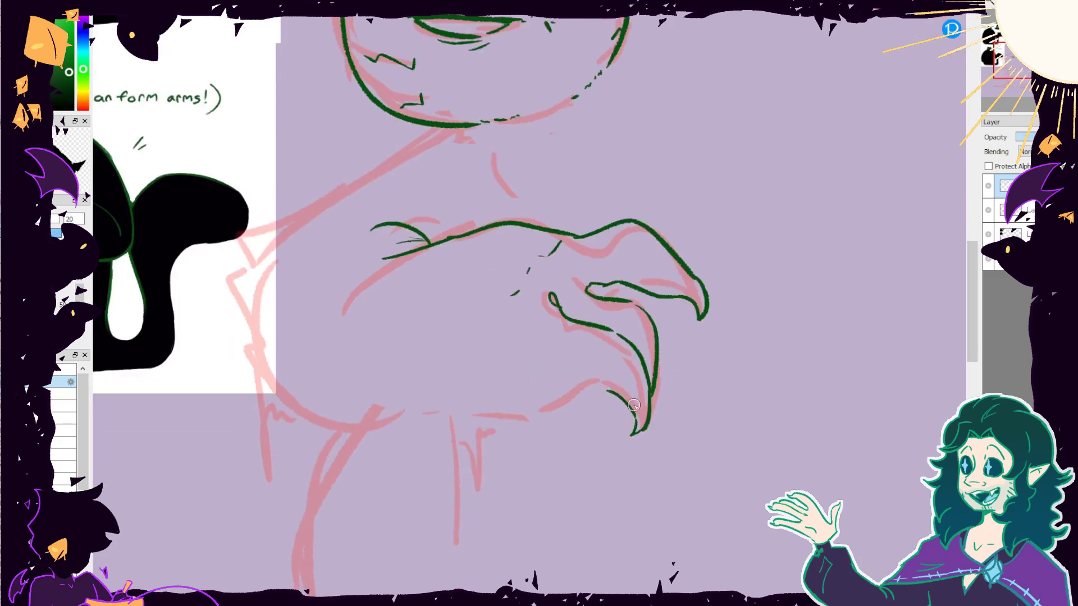
# Redraw the lowest claw's tip and ink the forearm's wavy underside with its hanging drips.
pyautogui.hotkey('ctrl', 'z')
pyautogui.moveTo(605, 379); pyautogui.dragTo(642, 420)
pyautogui.moveTo(418, 411)
pyautogui.mouseDown()
pyautogui.moveTo(452, 444)
pyautogui.moveTo(605, 379)
pyautogui.mouseUp()
# Ink the arm's outer contour from the chin over the shoulder, with drips at the elbow and a rounded lower edge.
pyautogui.moveTo(437, 125)
pyautogui.mouseDown()
pyautogui.moveTo(256, 233)
pyautogui.moveTo(246, 309)
pyautogui.moveTo(253, 471)
pyautogui.mouseUp()
pyautogui.hotkey('ctrl', 'z')
pyautogui.hotkey('ctrl', 'z')
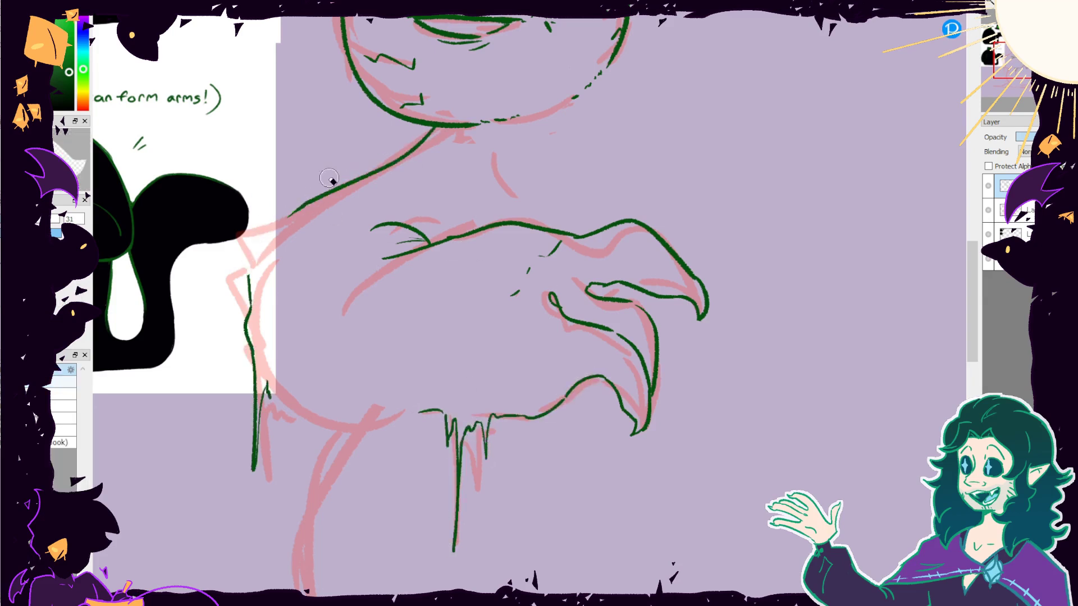
pyautogui.moveTo(344, 181)
pyautogui.mouseDown()
pyautogui.moveTo(251, 274)
pyautogui.moveTo(250, 292)
pyautogui.mouseUp()
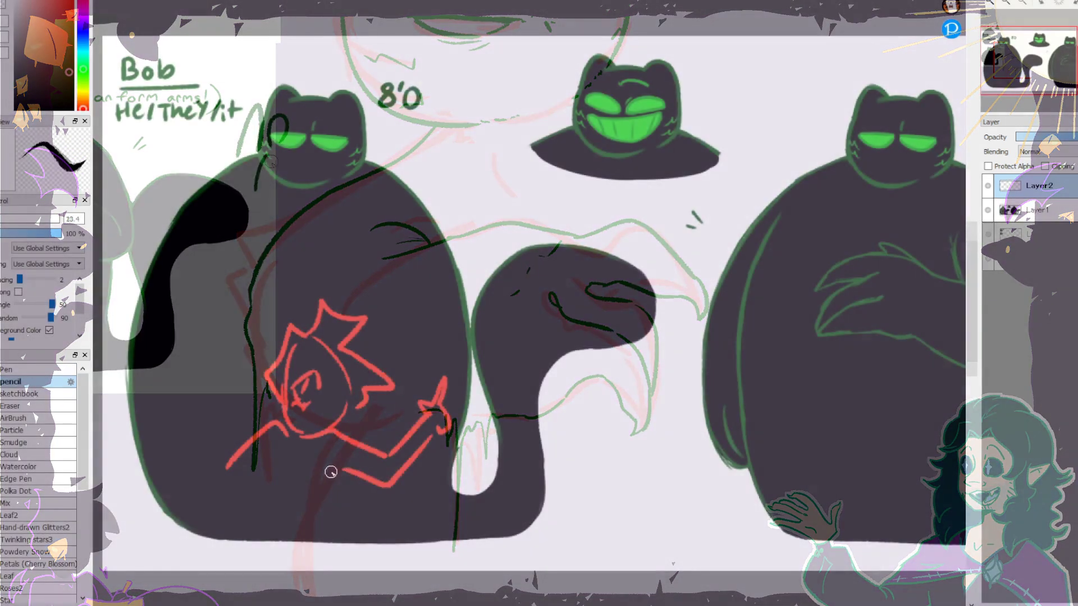
pyautogui.moveTo(270, 393); pyautogui.dragTo(276, 457)
pyautogui.moveTo(292, 413); pyautogui.dragTo(393, 429)
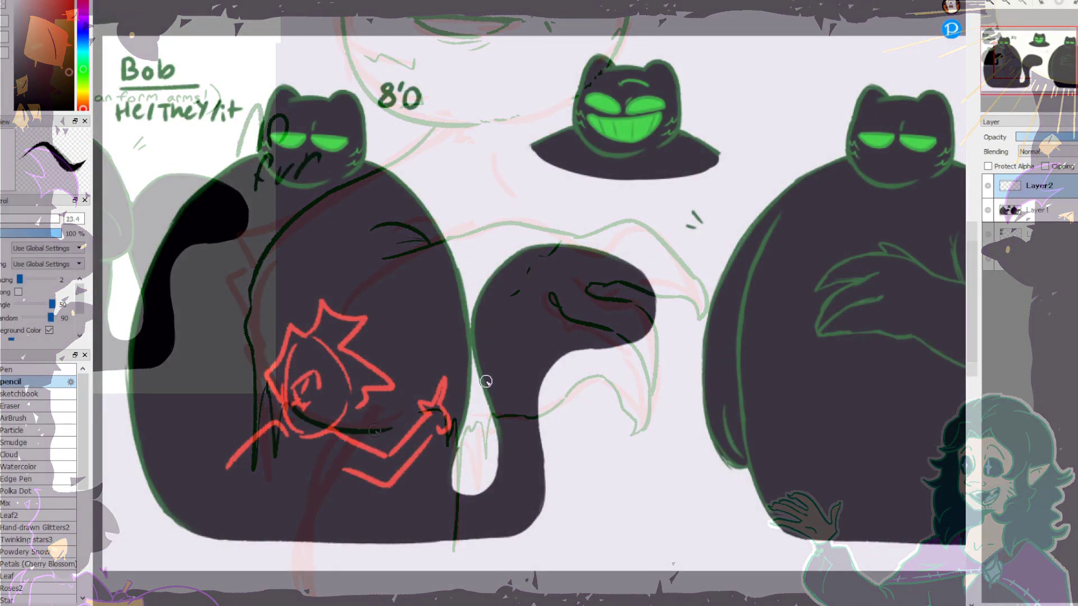
# Doodle a repeatedly traced red circle above the raised hand of the small red figure on the reference creature.
pyautogui.moveTo(485, 383)
pyautogui.mouseDown()
pyautogui.moveTo(420, 343)
pyautogui.moveTo(508, 297)
pyautogui.moveTo(479, 382)
pyautogui.mouseUp()
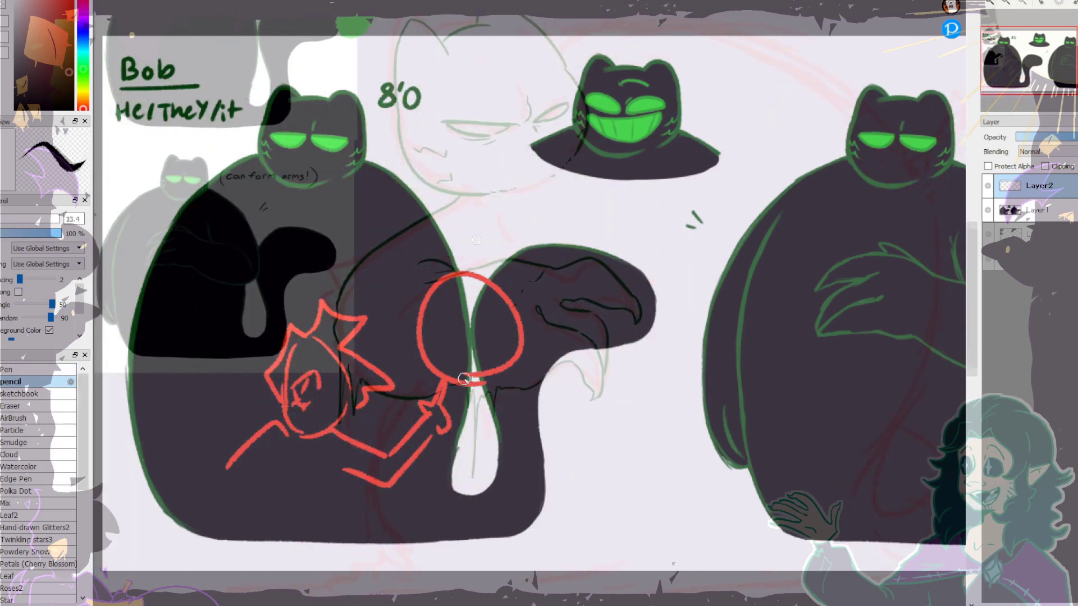
pyautogui.moveTo(469, 381)
pyautogui.mouseDown()
pyautogui.moveTo(441, 285)
pyautogui.moveTo(518, 314)
pyautogui.moveTo(497, 374)
pyautogui.moveTo(430, 373)
pyautogui.moveTo(423, 309)
pyautogui.moveTo(516, 366)
pyautogui.mouseUp()
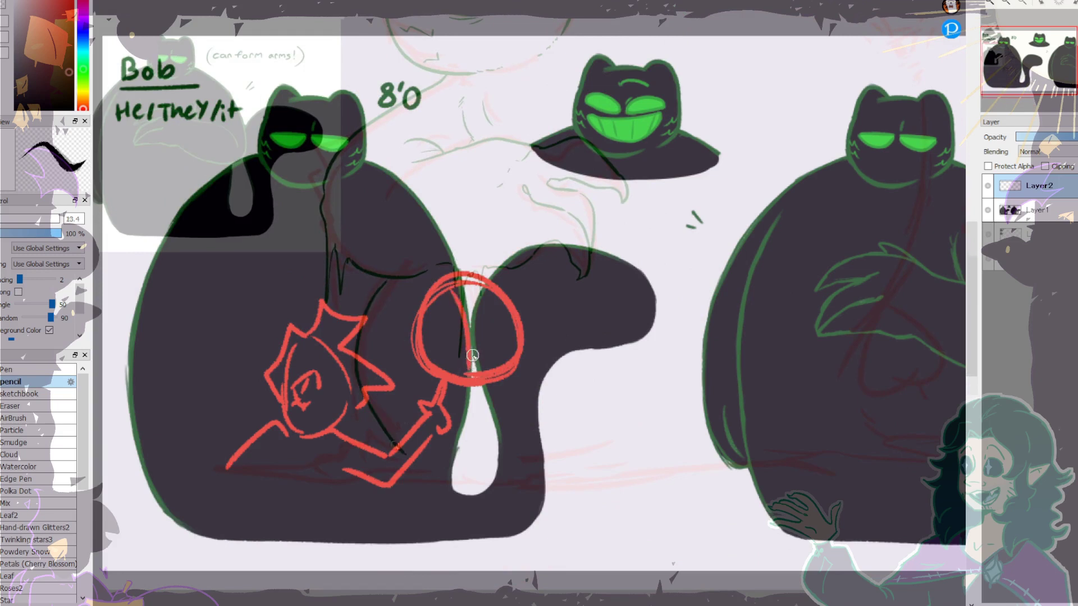
pyautogui.moveTo(482, 294)
pyautogui.mouseDown()
pyautogui.moveTo(469, 333)
pyautogui.moveTo(469, 379)
pyautogui.mouseUp()
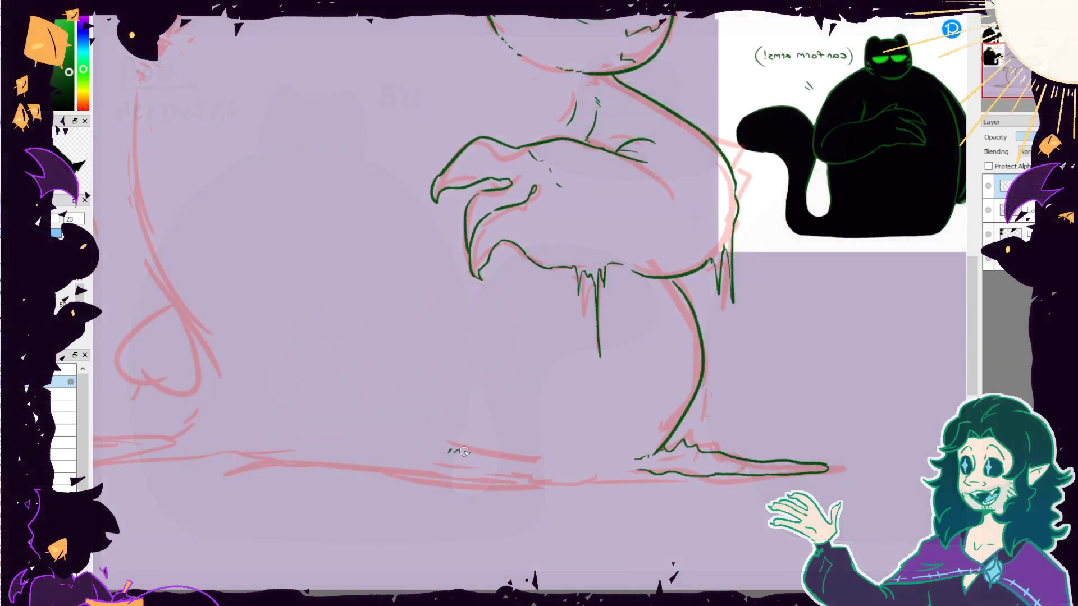
# Ink the puddle's uneven lower edge along the ground from the front leg to the body's rear end.
pyautogui.moveTo(601, 481); pyautogui.dragTo(476, 483)
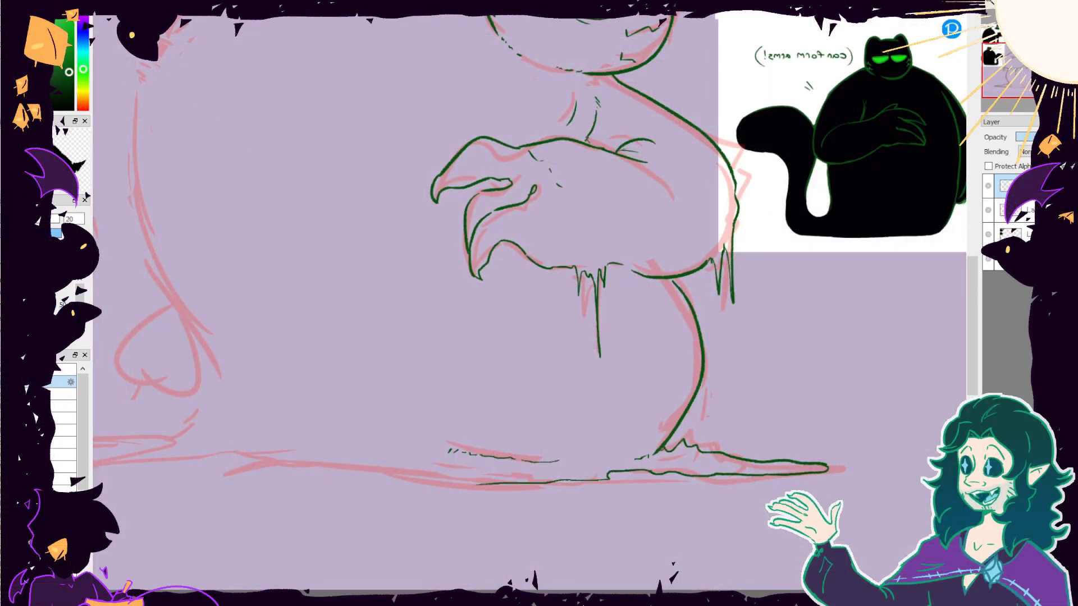
pyautogui.hscroll(-3, 321, 417)
pyautogui.moveTo(251, 459)
pyautogui.mouseDown()
pyautogui.moveTo(373, 454)
pyautogui.moveTo(389, 465)
pyautogui.moveTo(602, 481)
pyautogui.mouseUp()
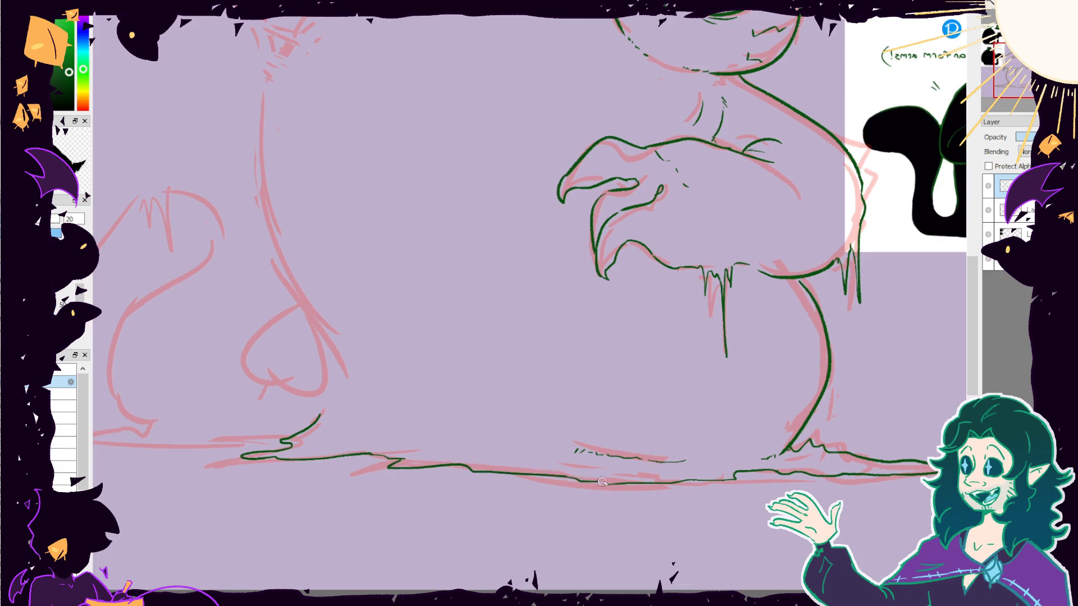
# Ink the small framed opening where the back meets the tail and the pointed tuft above it.
pyautogui.moveTo(1025, 75); pyautogui.dragTo(1008, 66)
pyautogui.scroll(3, 538, 210)
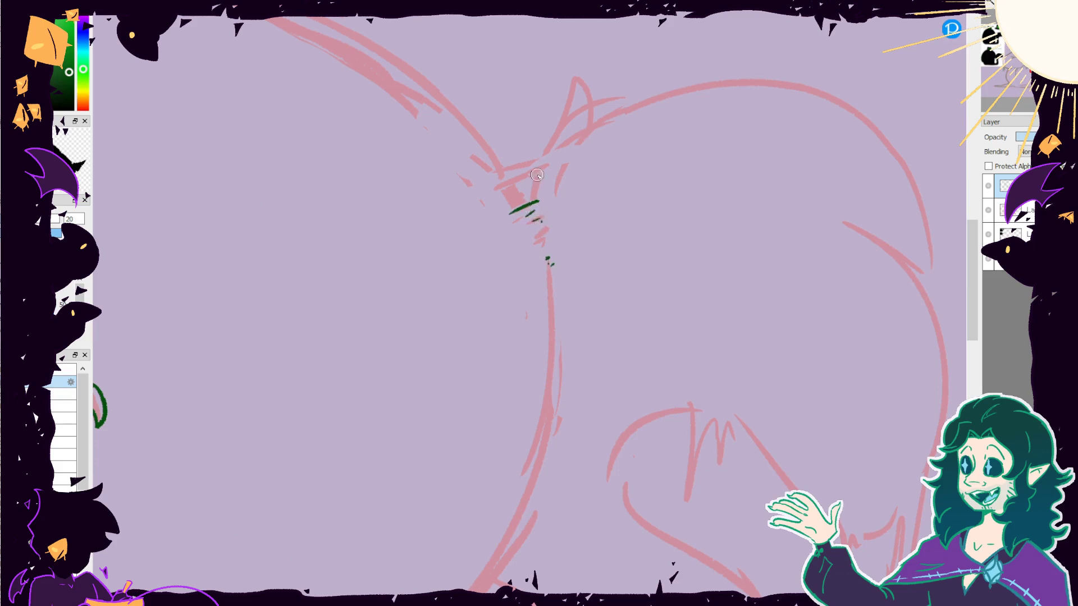
pyautogui.moveTo(508, 171); pyautogui.dragTo(596, 126)
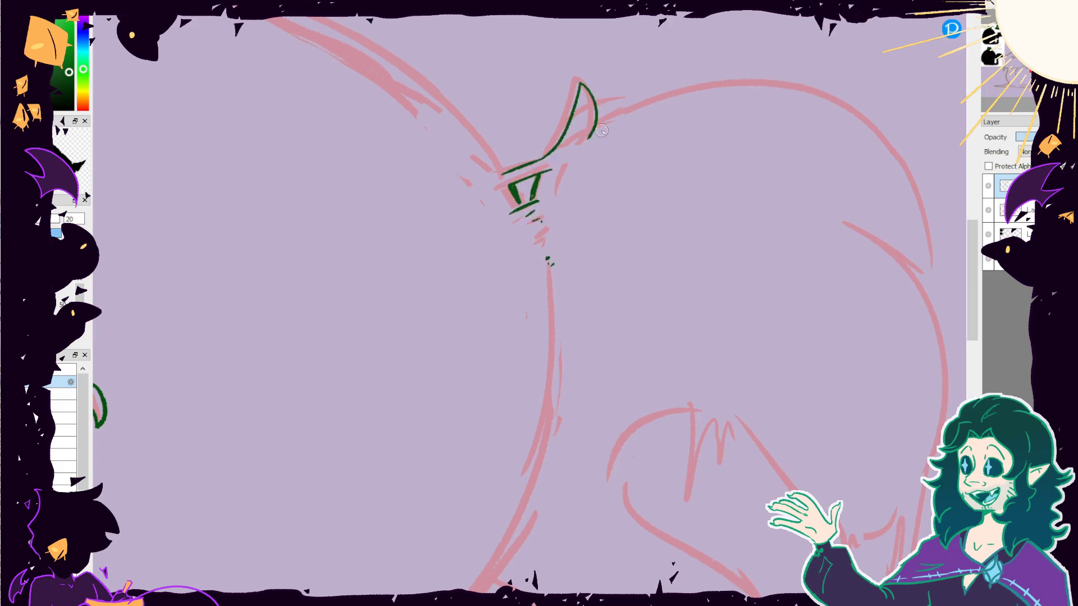
# Ink the tail's broad upper arc and its outer side, with a ragged notch where the two strokes meet.
pyautogui.scroll(-2, 561, 135)
pyautogui.moveTo(413, 147)
pyautogui.mouseDown()
pyautogui.moveTo(453, 131)
pyautogui.moveTo(631, 235)
pyautogui.moveTo(623, 417)
pyautogui.mouseUp()
pyautogui.hotkey('ctrl', 'z')
pyautogui.hotkey('ctrl', 'z')
pyautogui.moveTo(635, 209)
pyautogui.mouseDown()
pyautogui.moveTo(643, 334)
pyautogui.moveTo(627, 369)
pyautogui.mouseUp()
# Ink the tail's inner curve and underside, and redraw the tip's lower edge with long drips.
pyautogui.moveTo(434, 403)
pyautogui.mouseDown()
pyautogui.moveTo(470, 331)
pyautogui.moveTo(485, 359)
pyautogui.moveTo(517, 341)
pyautogui.moveTo(593, 388)
pyautogui.mouseUp()
pyautogui.hotkey('ctrl', 'z')
pyautogui.moveTo(507, 341); pyautogui.dragTo(590, 375)
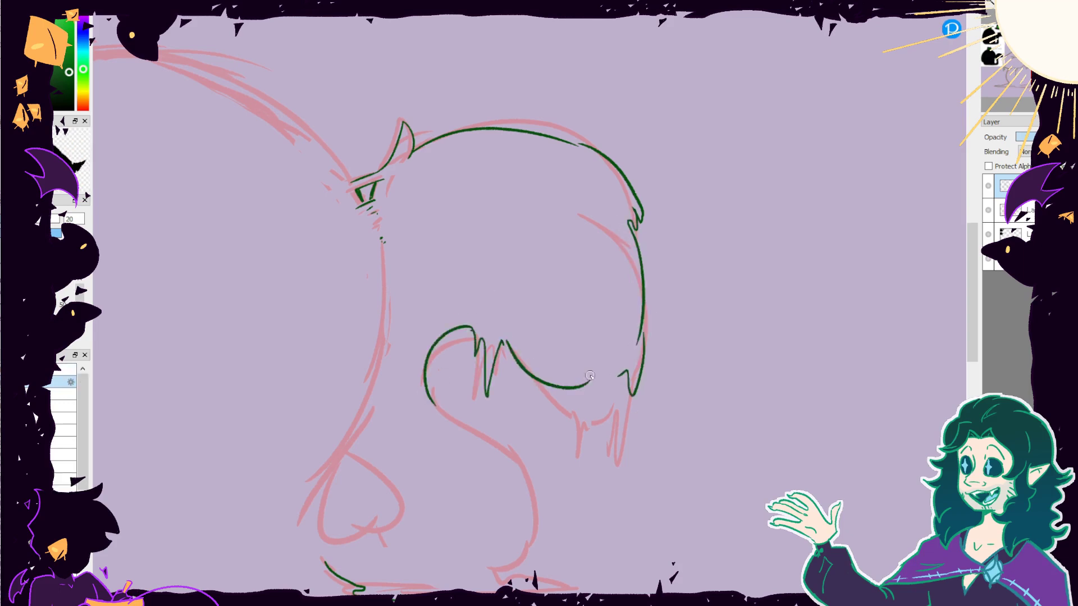
pyautogui.hotkey('ctrl', 'z')
pyautogui.moveTo(643, 303); pyautogui.dragTo(620, 379)
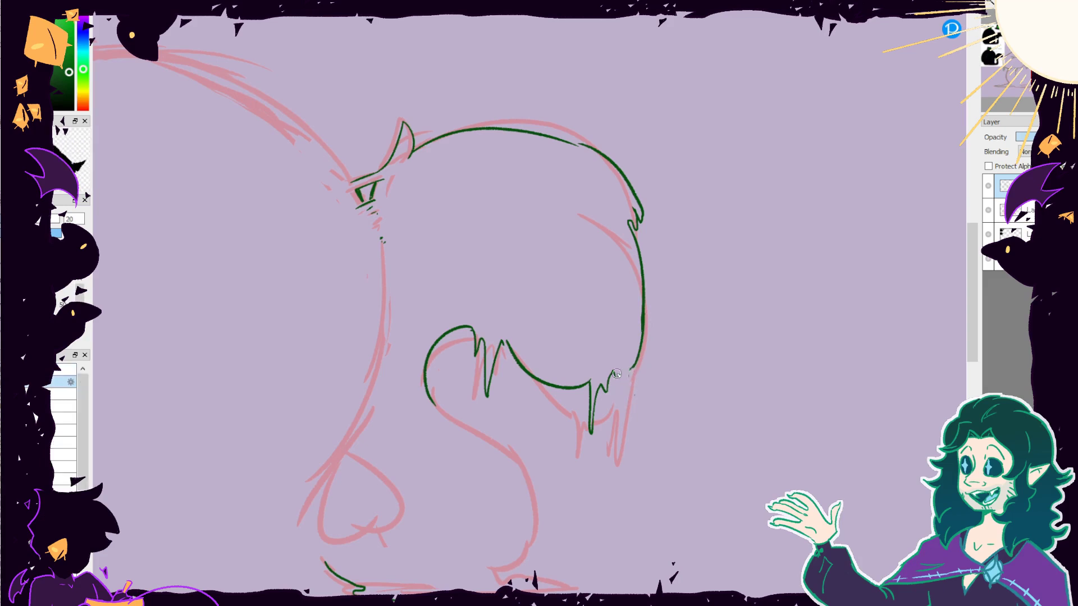
# Ink the looped gap behind the body, the tail's S-shaped lower curve and the puddle beneath it.
pyautogui.moveTo(250, 284); pyautogui.dragTo(283, 281)
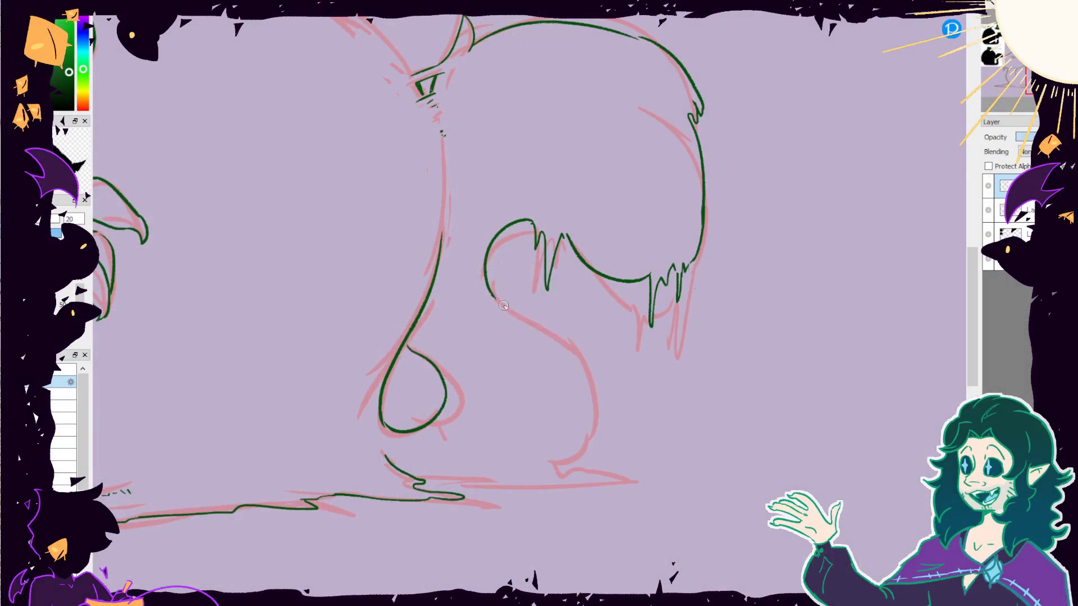
pyautogui.moveTo(493, 296); pyautogui.dragTo(585, 359)
pyautogui.moveTo(592, 438); pyautogui.dragTo(525, 478)
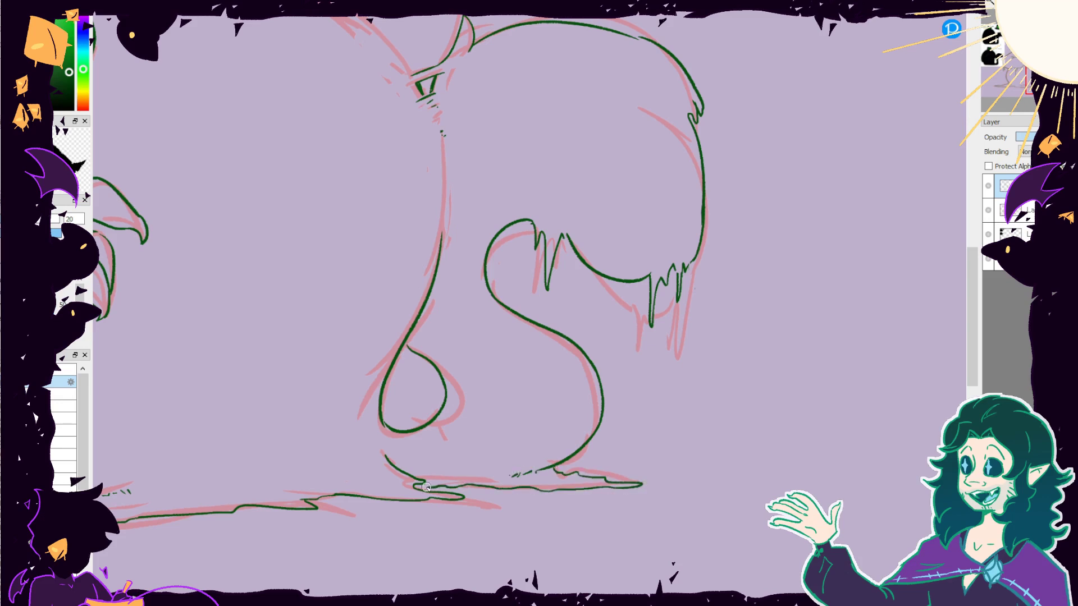
# Redo the short hatch marks under the tail-base opening and extend the body's rear contour up toward them.
pyautogui.scroll(-3, 443, 484)
pyautogui.scroll(5, 615, 270)
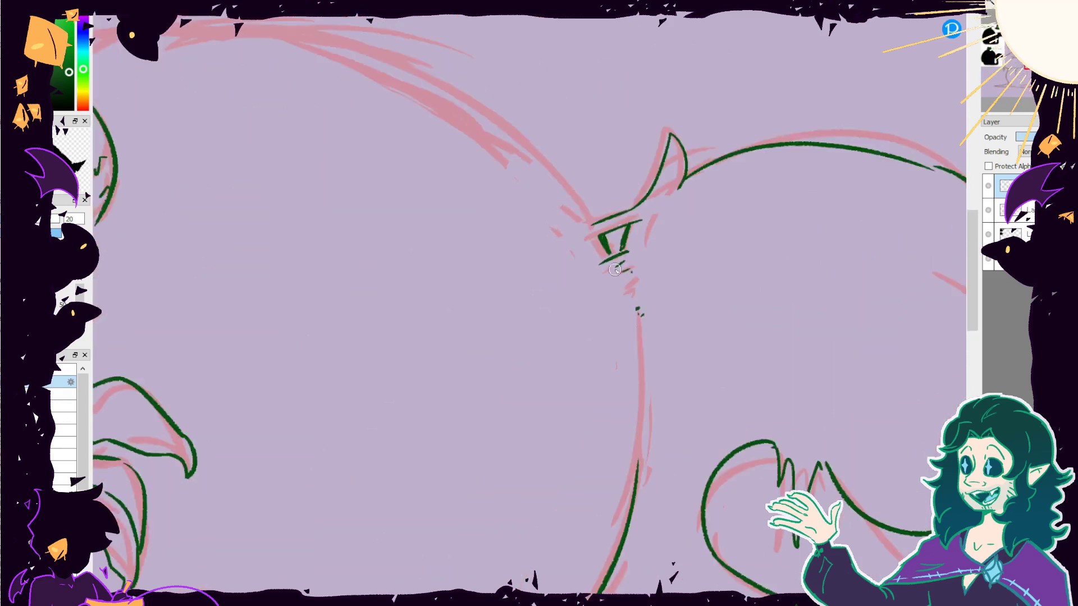
pyautogui.hotkey('ctrl', 'z')
pyautogui.click(1008, 56)
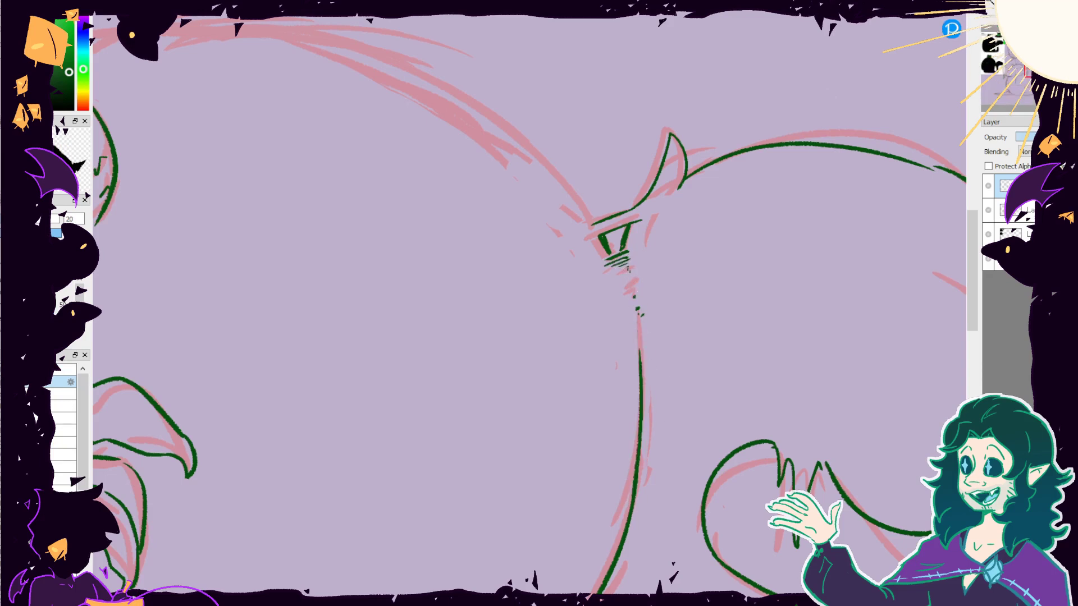
# Ink the back's outline from behind the head down to the tail base and join it to the pointed tuft.
pyautogui.moveTo(362, 180)
pyautogui.mouseDown()
pyautogui.moveTo(517, 148)
pyautogui.moveTo(584, 162)
pyautogui.moveTo(808, 265)
pyautogui.moveTo(880, 344)
pyautogui.mouseUp()
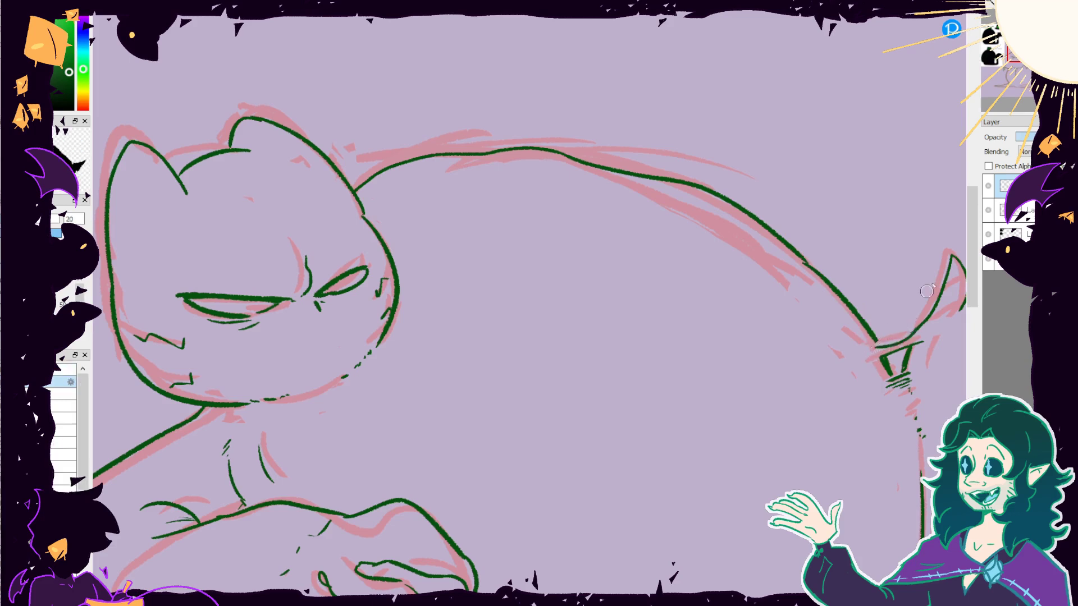
pyautogui.click(1008, 56)
pyautogui.hotkey('ctrl', '+')
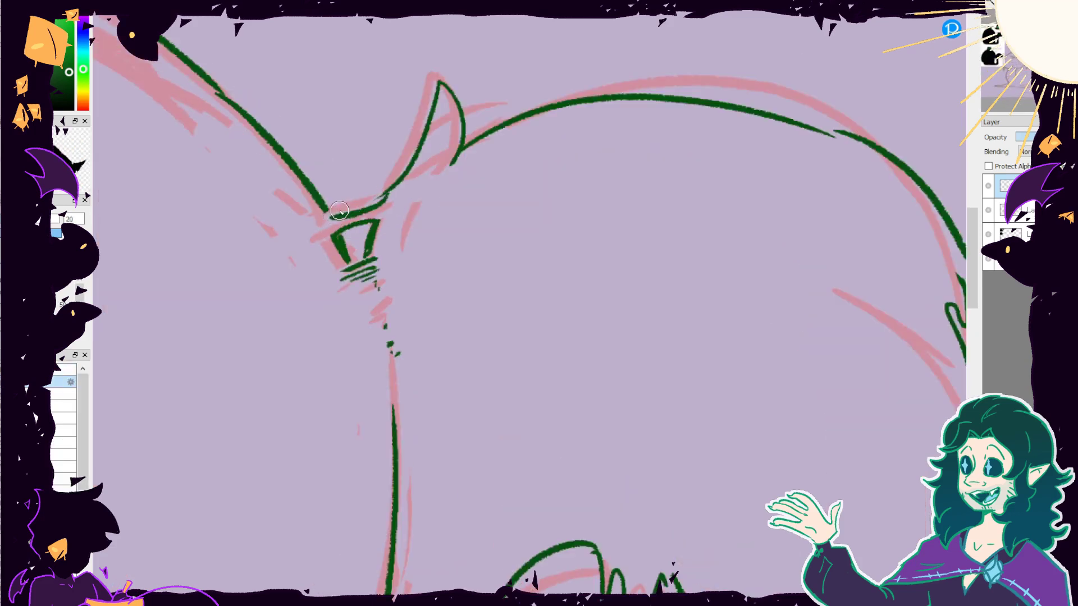
pyautogui.hotkey('ctrl', '-')
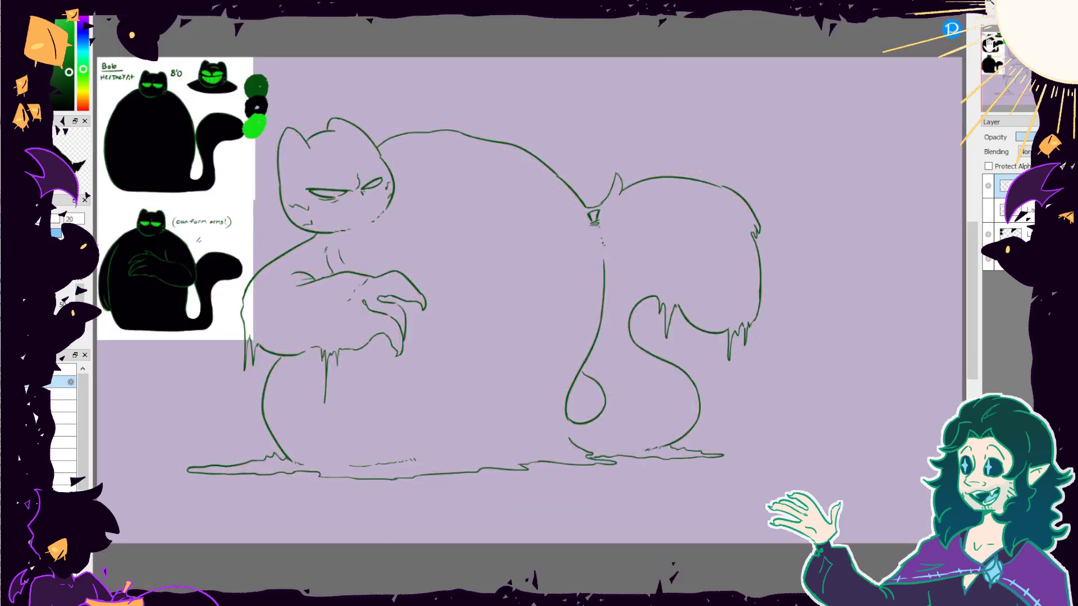
# Erase the middle of the back's outline on the ink layer and show the red sketch again.
pyautogui.hotkey('ctrl', '+')
pyautogui.moveTo(791, 330); pyautogui.dragTo(705, 297)
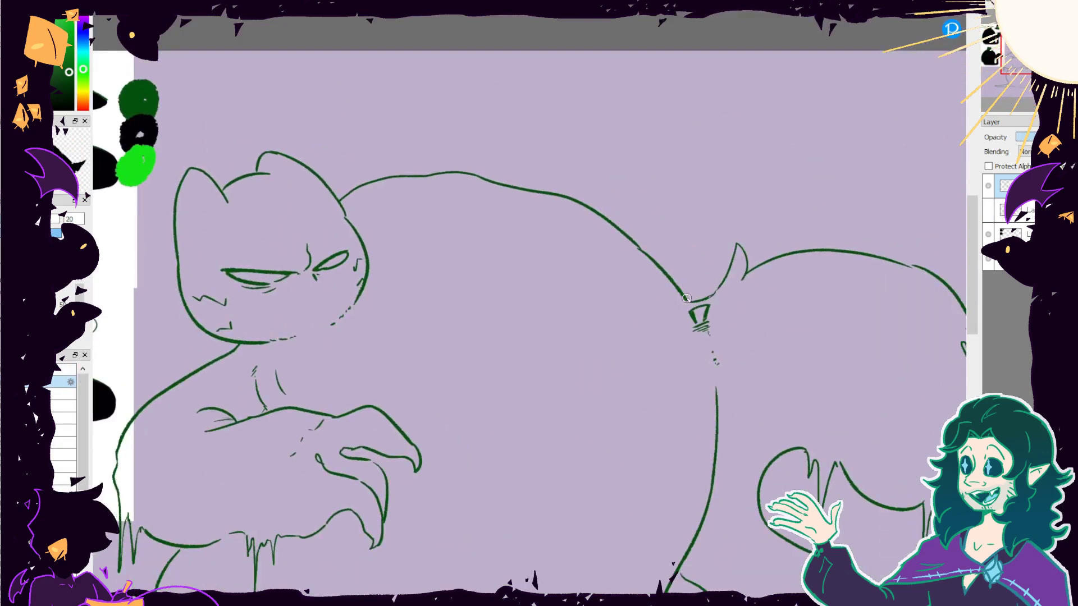
pyautogui.press('e')
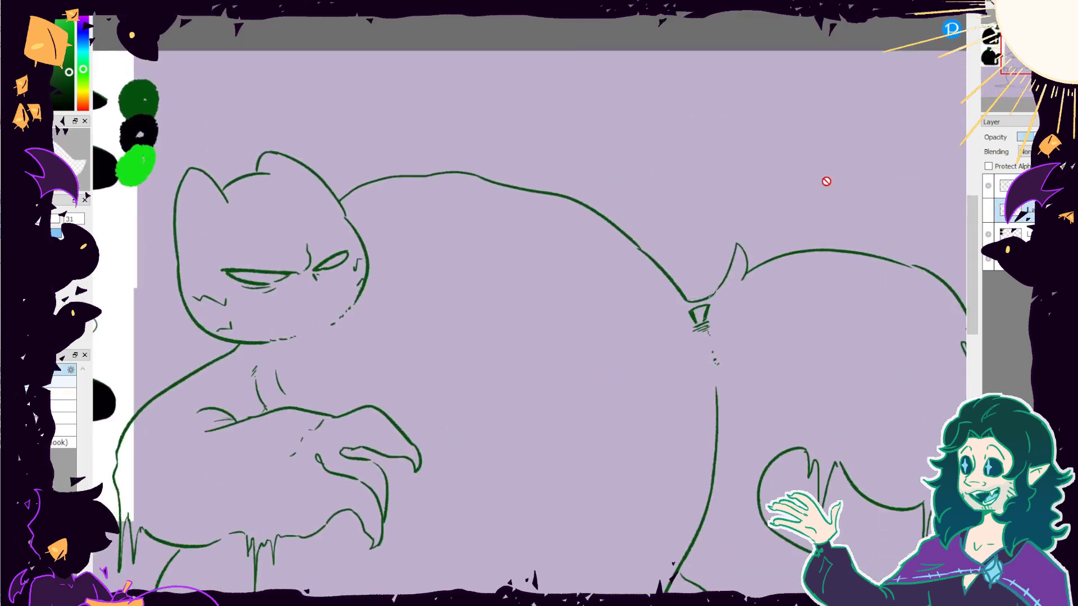
pyautogui.moveTo(360, 189); pyautogui.dragTo(617, 219)
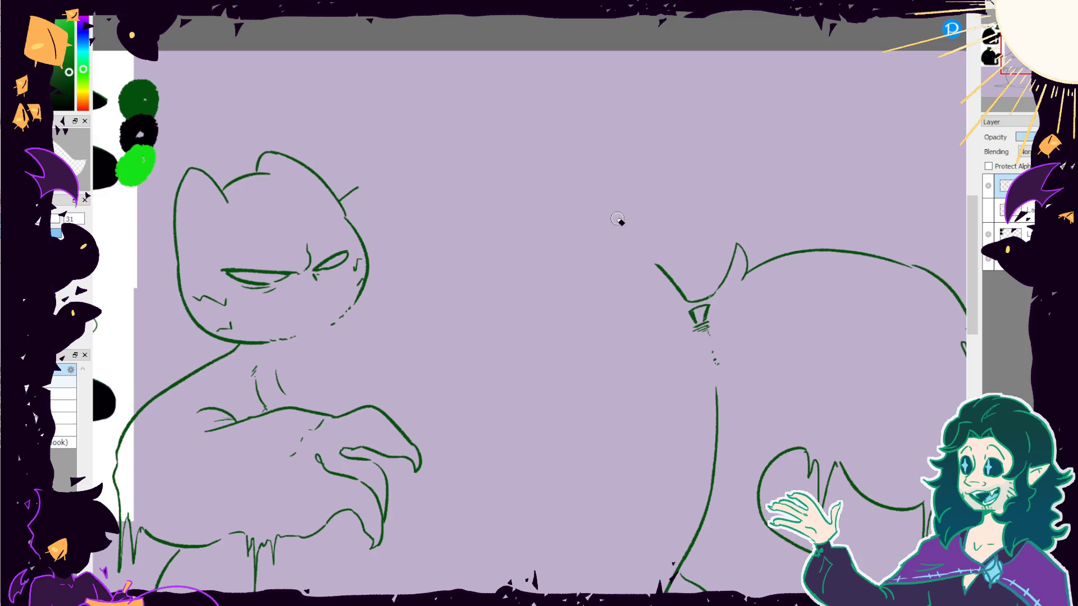
pyautogui.press('b')
pyautogui.click(989, 210)
pyautogui.moveTo(341, 197)
pyautogui.mouseDown()
pyautogui.moveTo(619, 234)
pyautogui.moveTo(621, 245)
pyautogui.mouseUp()
pyautogui.hotkey('ctrl', 'z')
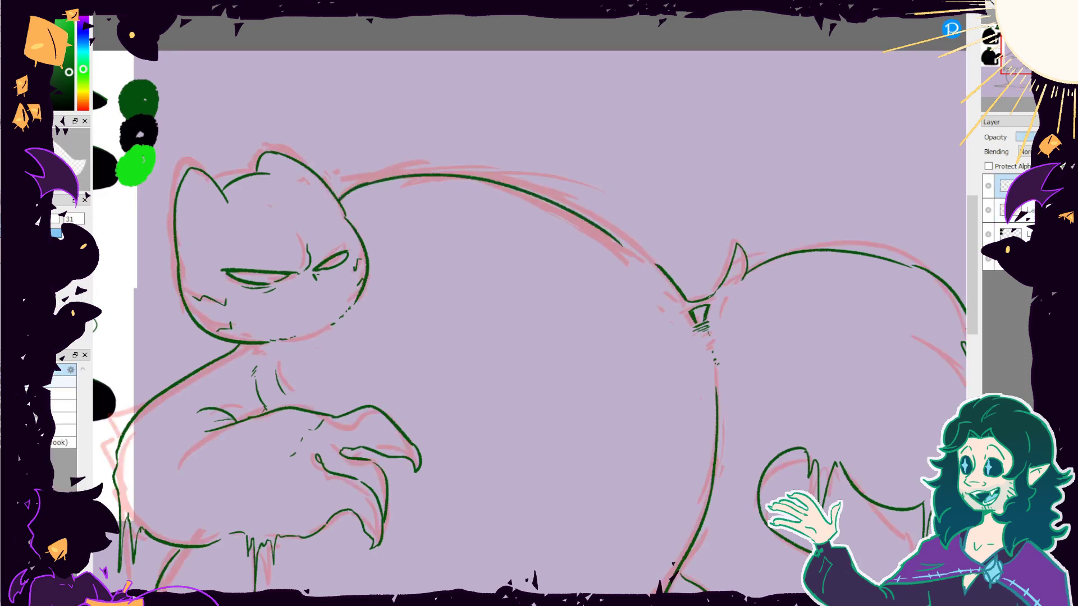
pyautogui.hotkey('ctrl', 'z')
pyautogui.hotkey('ctrl', 'z')
pyautogui.hotkey('ctrl', 'y')
# Flip the canvas and ink the back as one smooth arc from the tail base to the head, cleaning up its line.
pyautogui.press('h')
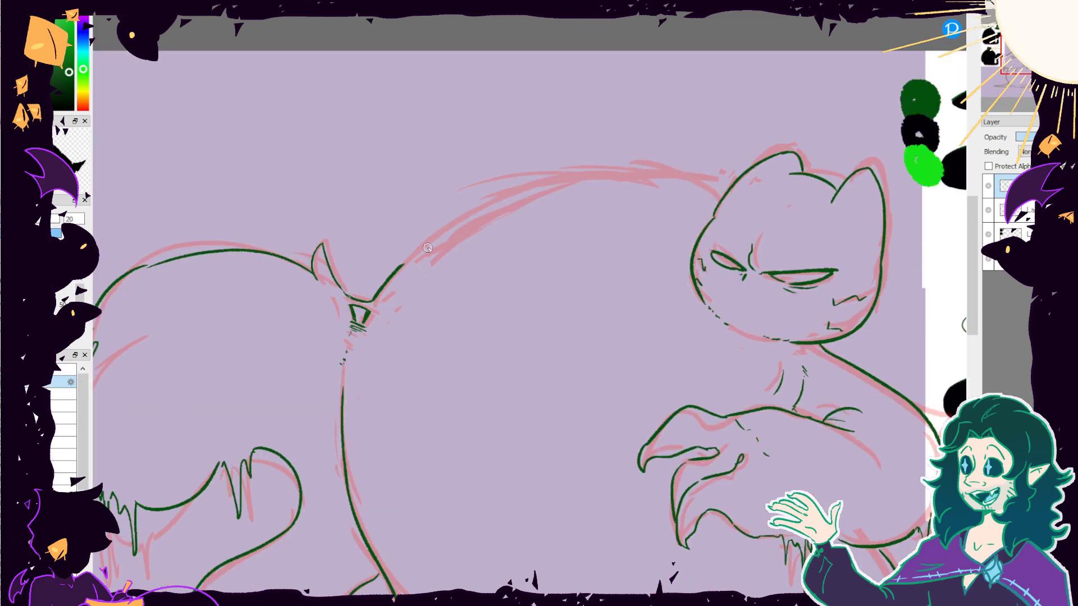
pyautogui.moveTo(396, 268)
pyautogui.mouseDown()
pyautogui.moveTo(561, 188)
pyautogui.moveTo(661, 178)
pyautogui.moveTo(720, 195)
pyautogui.mouseUp()
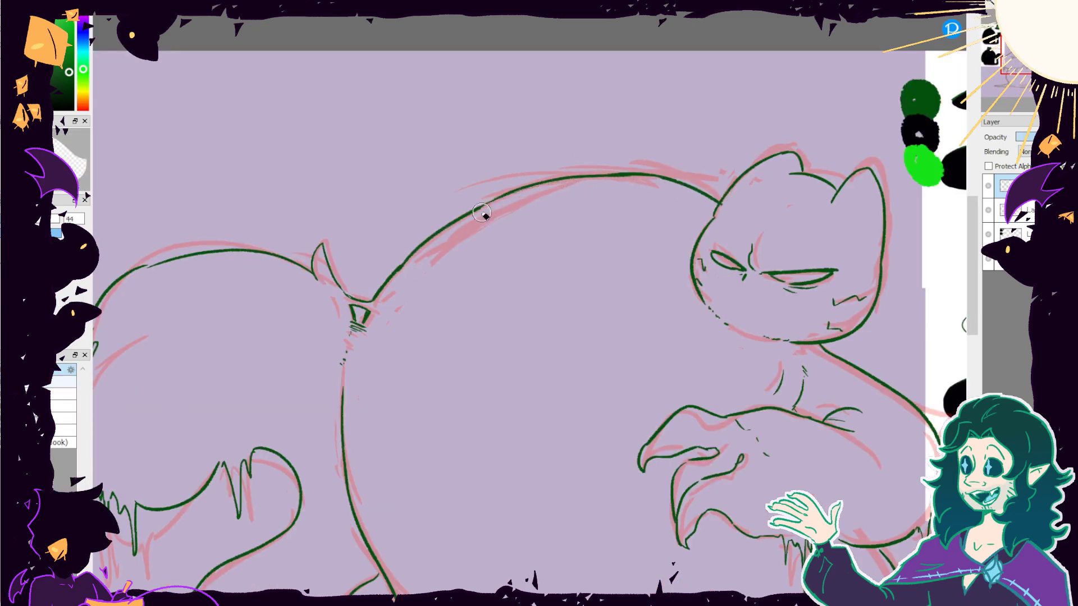
pyautogui.moveTo(456, 217); pyautogui.dragTo(698, 184)
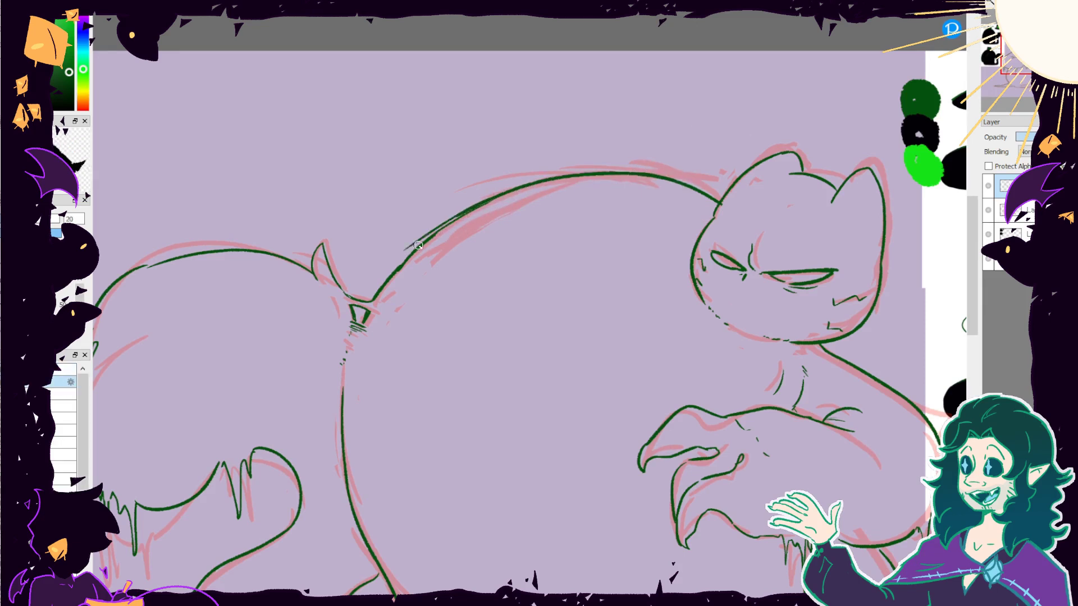
pyautogui.press('e')
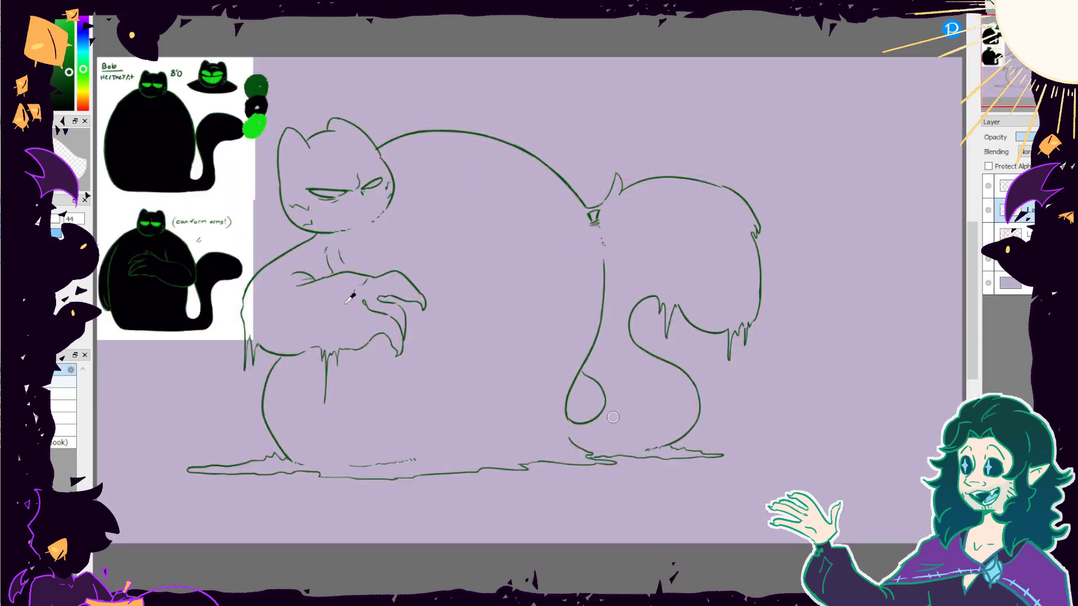
# Sample the black from the reference swatches and paint two round black swatches above the creature with a large brush.
pyautogui.keyDown('alt'); pyautogui.click(252, 107); pyautogui.keyUp('alt')
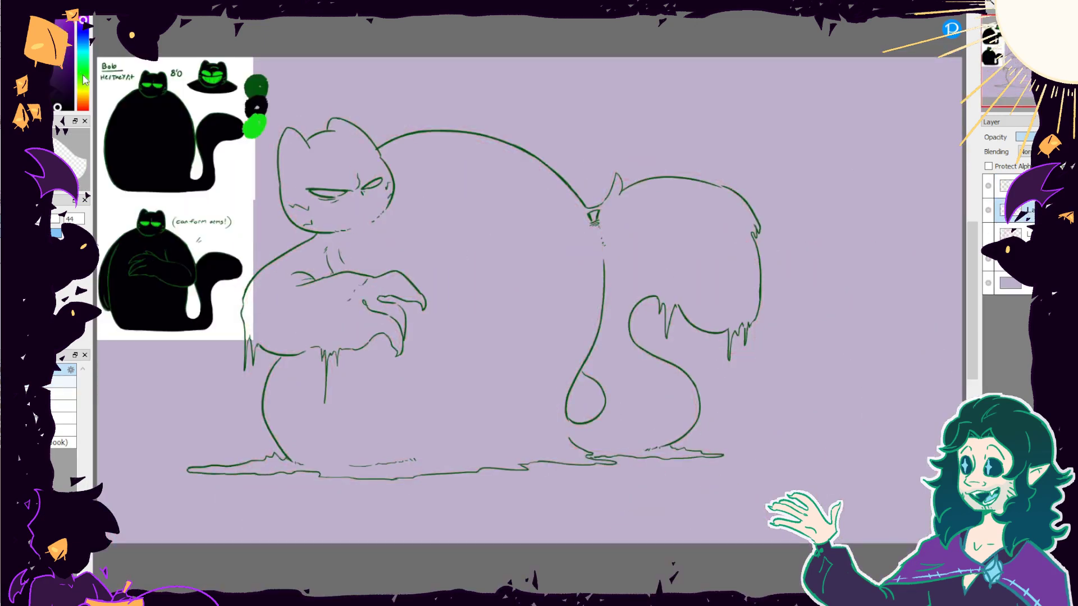
pyautogui.press('b')
pyautogui.moveTo(578, 107); pyautogui.dragTo(592, 110)
pyautogui.moveTo(739, 111); pyautogui.dragTo(727, 126)
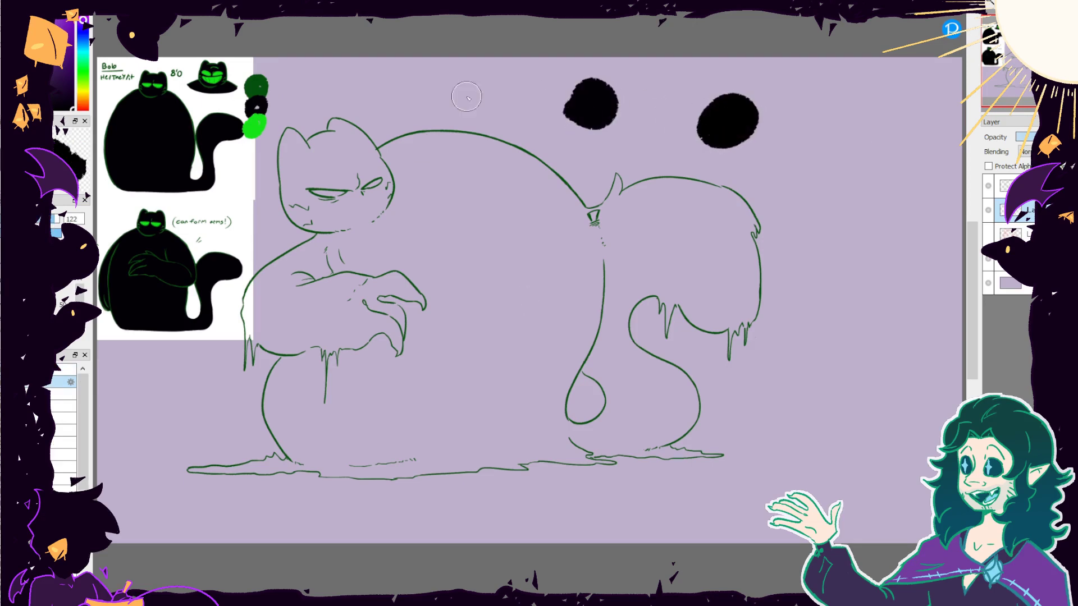
# Hide the ink layer and label the first swatch "Bob's Color" with a curved arrow, using a size-35 brush.
pyautogui.press('n')
pyautogui.moveTo(498, 118); pyautogui.dragTo(525, 77)
pyautogui.click(988, 186)
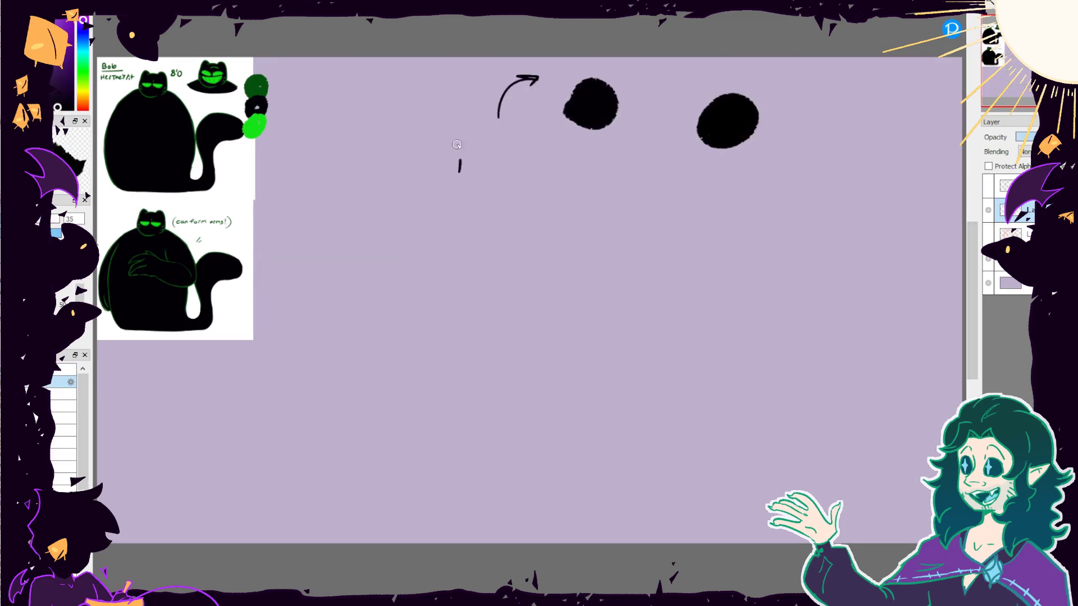
pyautogui.moveTo(454, 143)
pyautogui.mouseDown()
pyautogui.moveTo(491, 168)
pyautogui.moveTo(543, 155)
pyautogui.moveTo(466, 203)
pyautogui.moveTo(523, 205)
pyautogui.mouseUp()
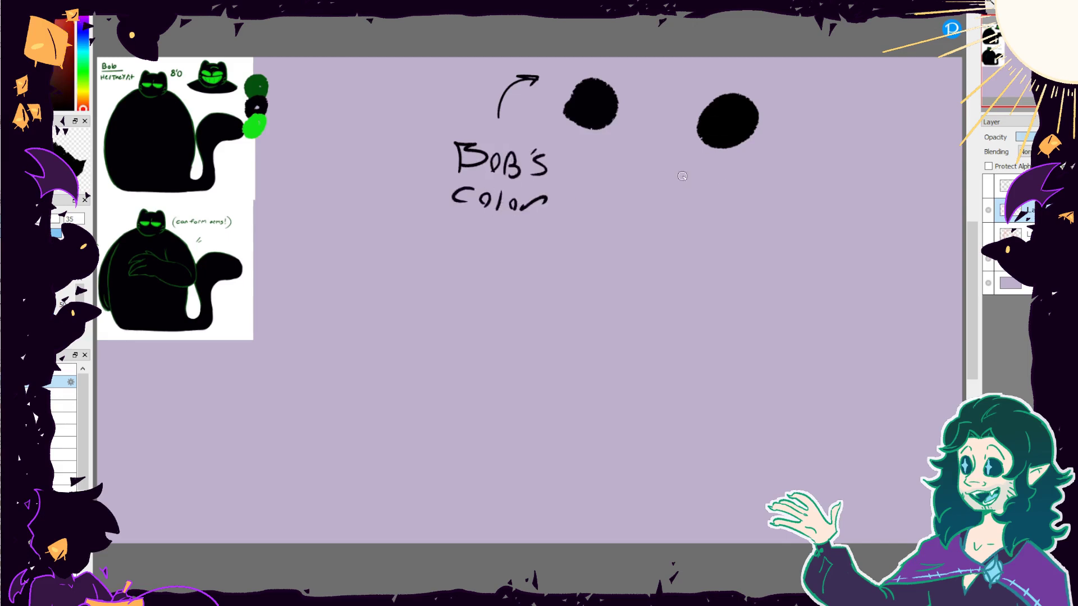
# Label the second swatch "Pure Black" with an arrow and a struck-through hex code, and write "#040107!" under the first swatch's label.
pyautogui.moveTo(717, 247); pyautogui.dragTo(734, 254)
pyautogui.moveTo(684, 275); pyautogui.dragTo(697, 304)
pyautogui.moveTo(717, 275); pyautogui.dragTo(709, 293)
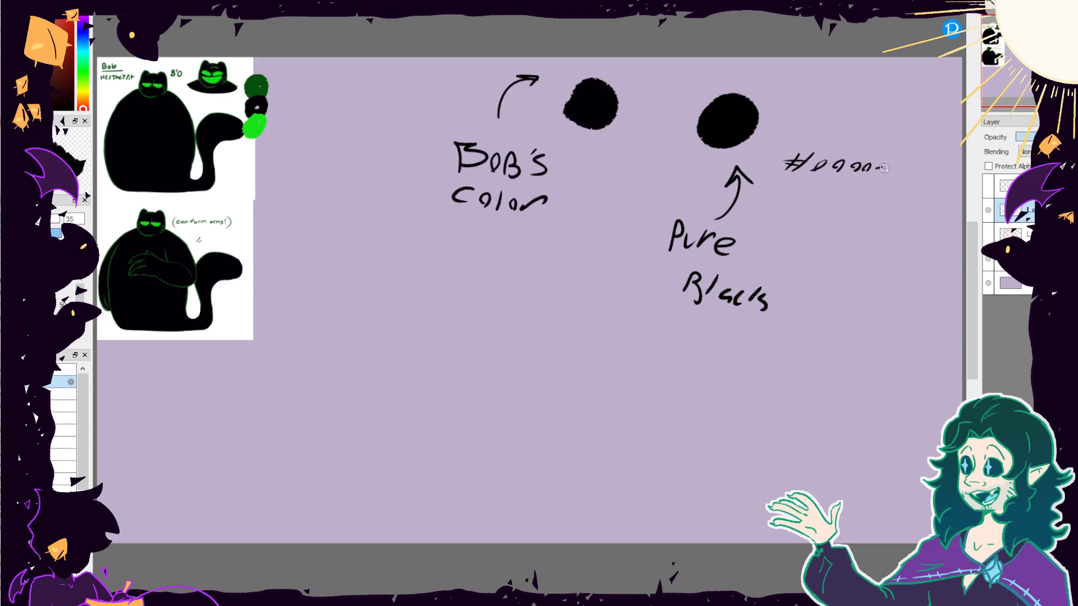
pyautogui.keyDown('alt'); pyautogui.click(597, 105); pyautogui.keyUp('alt')
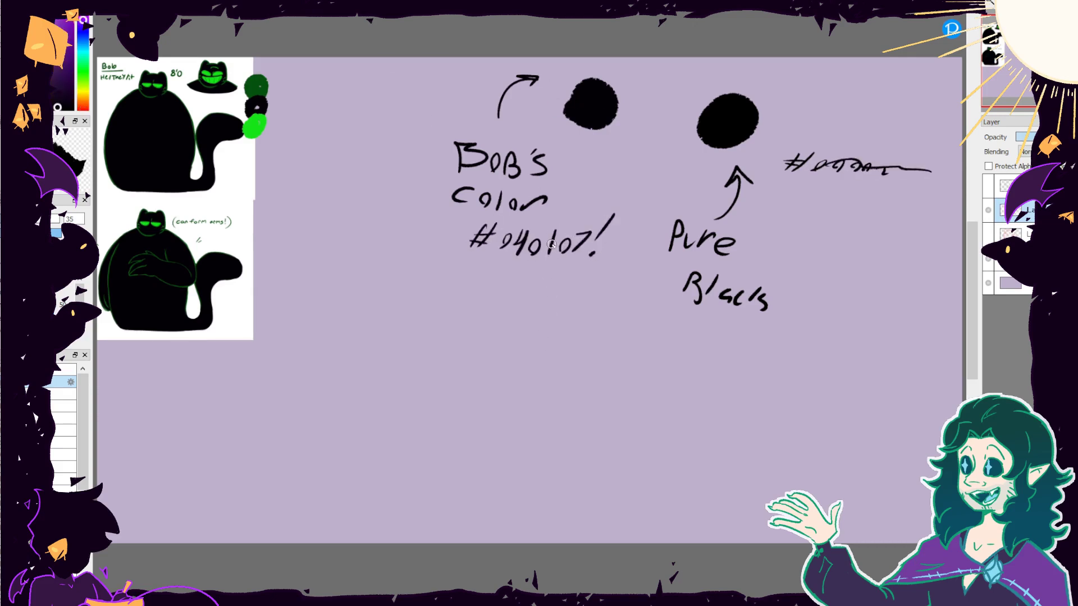
# Write "Very good!" in red beneath the first swatch's hex code and underline it.
pyautogui.moveTo(455, 261); pyautogui.dragTo(424, 329)
pyautogui.moveTo(443, 297)
pyautogui.mouseDown()
pyautogui.moveTo(476, 293)
pyautogui.moveTo(484, 320)
pyautogui.mouseUp()
pyautogui.moveTo(531, 306)
pyautogui.mouseDown()
pyautogui.moveTo(518, 335)
pyautogui.moveTo(590, 286)
pyautogui.mouseUp()
pyautogui.moveTo(605, 283); pyautogui.dragTo(597, 311)
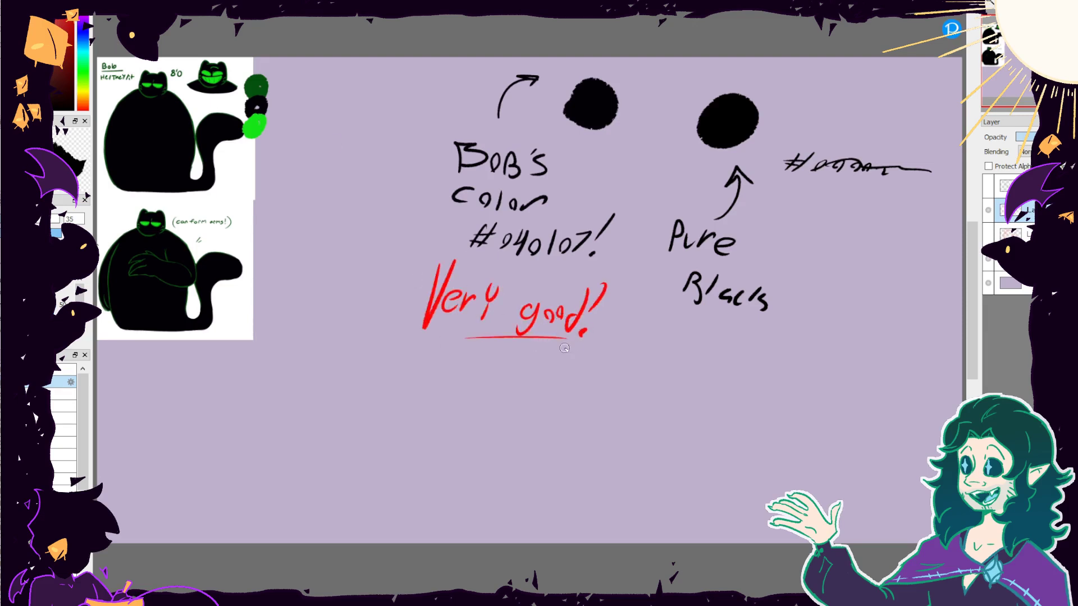
# Write "try not to use pure black" in red with an arrow up to "Pure Black", and doodle a small spiky-haired figure beside it.
pyautogui.moveTo(717, 411); pyautogui.dragTo(719, 347)
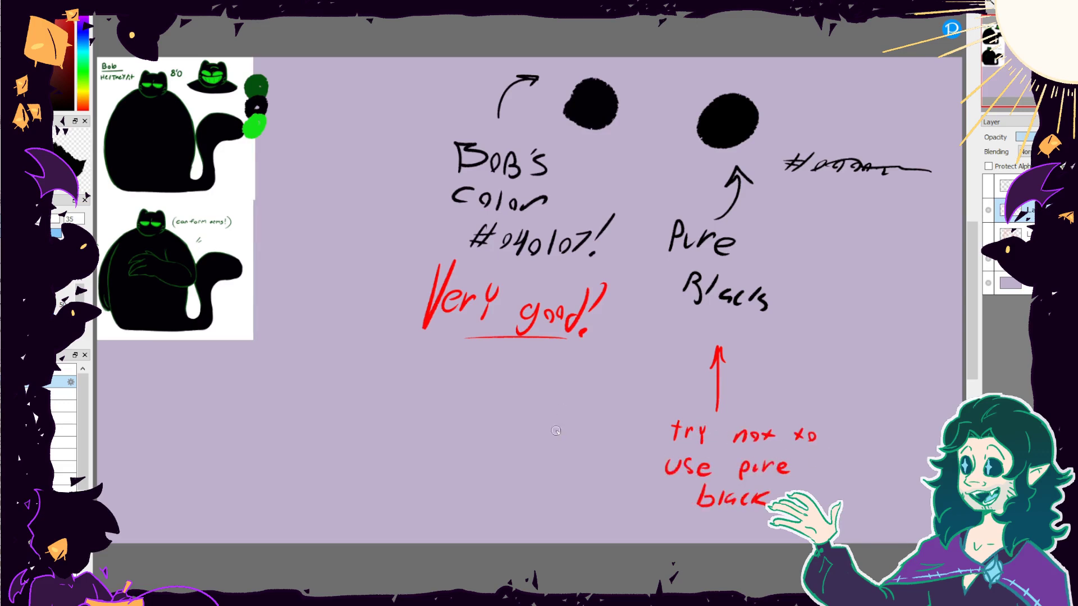
pyautogui.moveTo(566, 421)
pyautogui.mouseDown()
pyautogui.moveTo(559, 477)
pyautogui.moveTo(506, 482)
pyautogui.mouseUp()
pyautogui.moveTo(486, 431); pyautogui.dragTo(528, 381)
pyautogui.moveTo(535, 392)
pyautogui.mouseDown()
pyautogui.moveTo(553, 391)
pyautogui.moveTo(578, 432)
pyautogui.mouseUp()
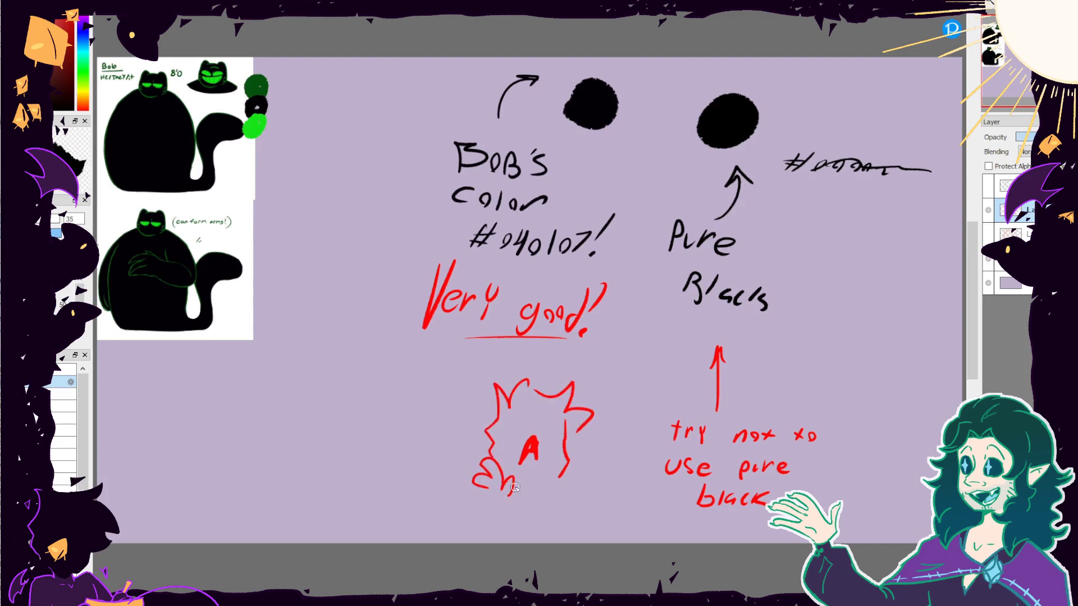
pyautogui.moveTo(575, 525); pyautogui.dragTo(570, 497)
pyautogui.moveTo(555, 479); pyautogui.dragTo(526, 489)
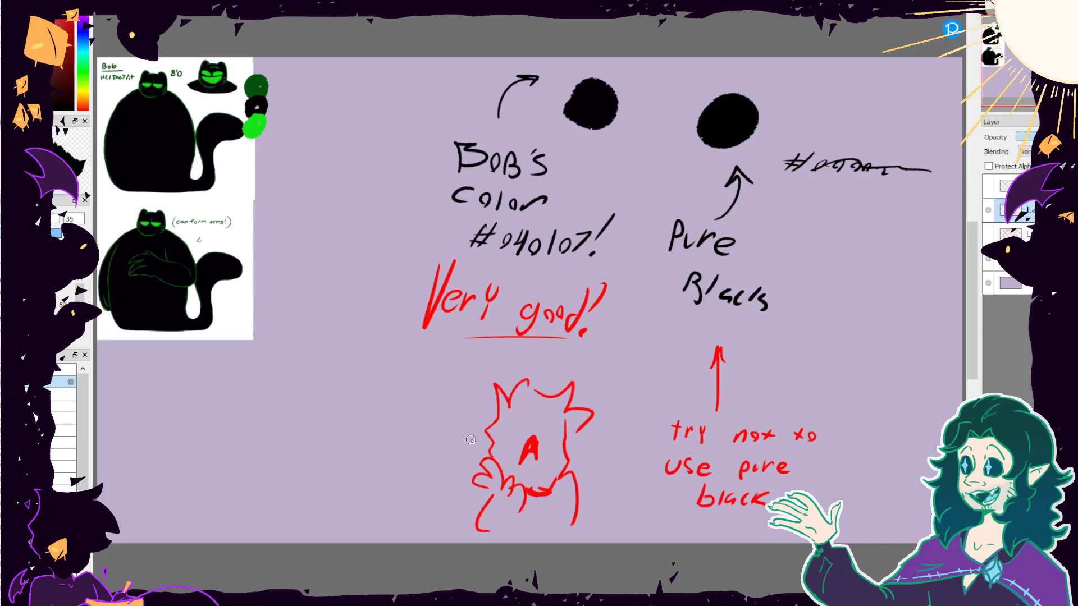
pyautogui.moveTo(471, 440); pyautogui.dragTo(476, 461)
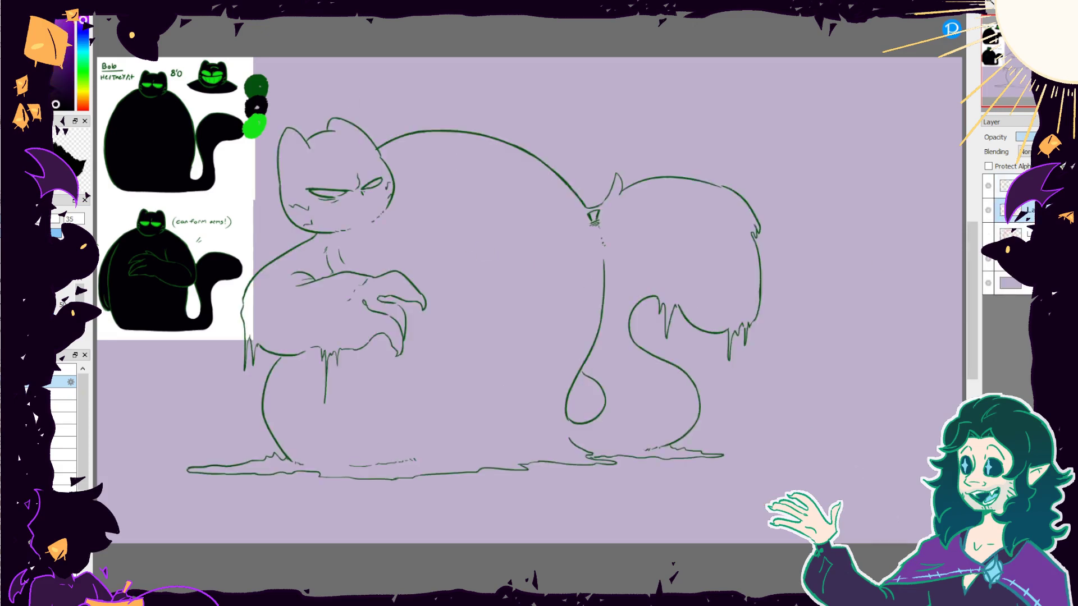
# Fill the creature's whole silhouette with the near-black base color beneath the green line art, leaving the eyes unfilled.
pyautogui.click(590, 270)
pyautogui.hotkey('ctrl', 'z')
pyautogui.scroll(1, 590, 270)
pyautogui.click(528, 287)
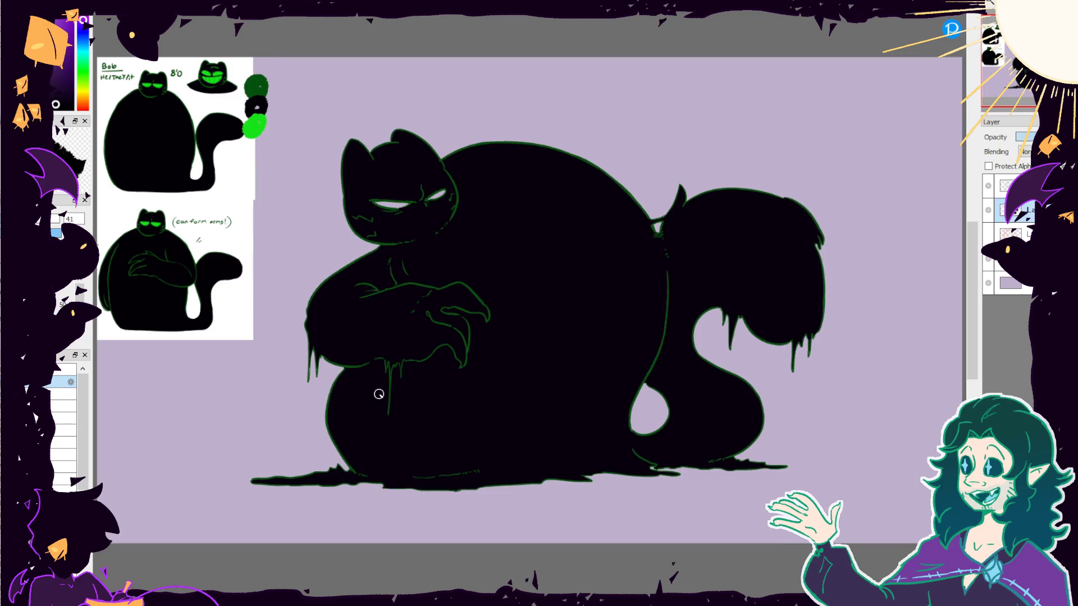
# Hide the line art and doodle a pair of eyes with the words "that's cool..." above the creature's tail.
pyautogui.click(989, 186)
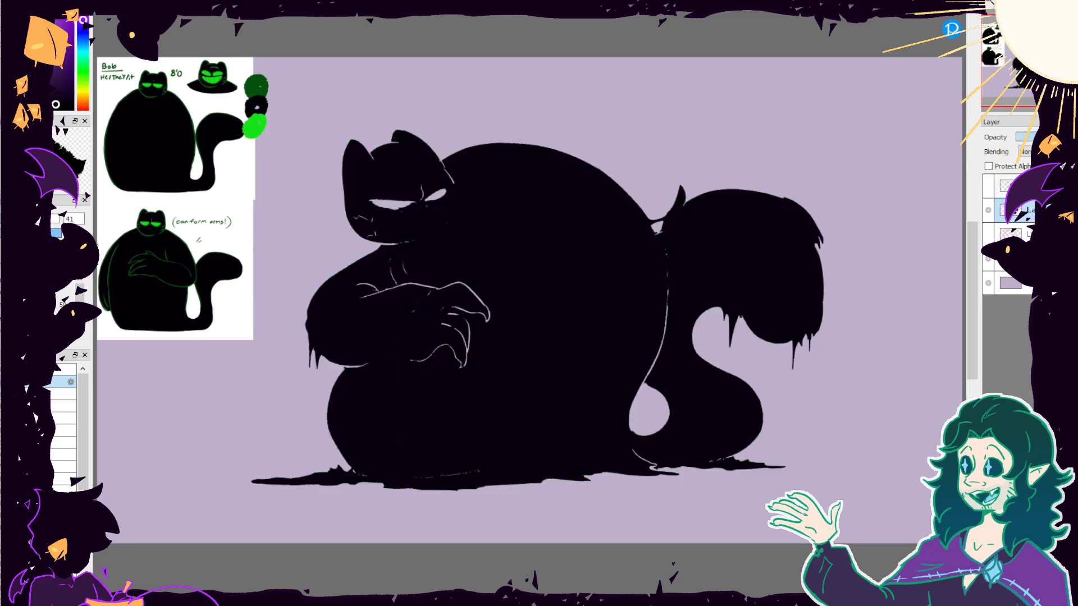
pyautogui.moveTo(649, 148)
pyautogui.mouseDown()
pyautogui.moveTo(637, 145)
pyautogui.moveTo(675, 148)
pyautogui.mouseUp()
pyautogui.hotkey('ctrl', 'z')
pyautogui.moveTo(681, 135); pyautogui.dragTo(679, 149)
pyautogui.moveTo(735, 108); pyautogui.dragTo(730, 118)
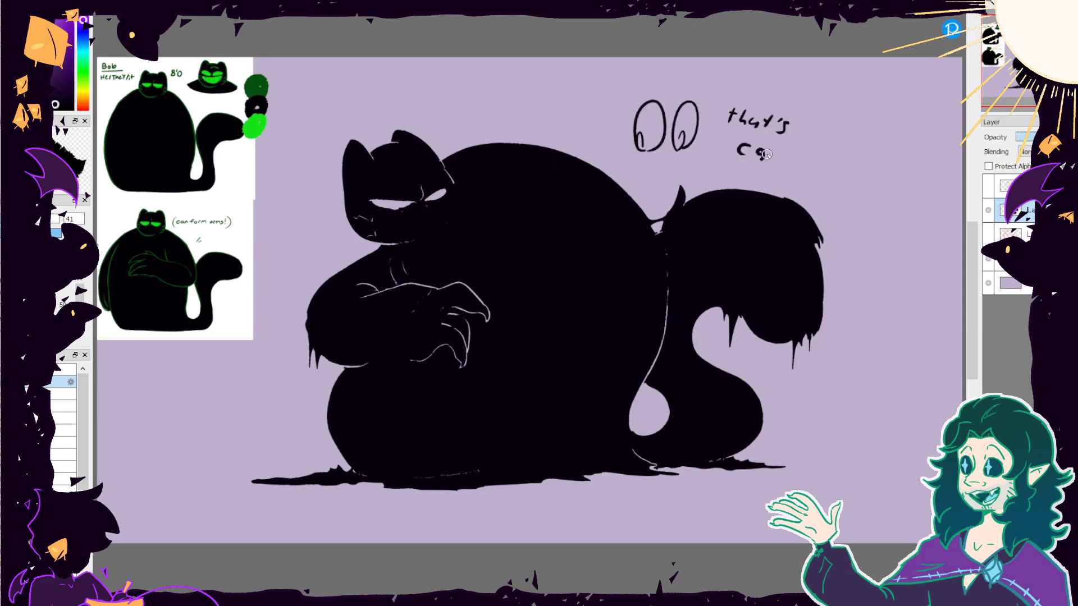
# Paint over the remaining gaps in the arm, face and tail seam with near-black, and erase the doodle above the tail.
pyautogui.moveTo(386, 387)
pyautogui.mouseDown()
pyautogui.moveTo(467, 364)
pyautogui.moveTo(428, 304)
pyautogui.moveTo(386, 291)
pyautogui.moveTo(436, 245)
pyautogui.moveTo(420, 206)
pyautogui.moveTo(373, 276)
pyautogui.mouseUp()
pyautogui.moveTo(665, 365); pyautogui.dragTo(655, 272)
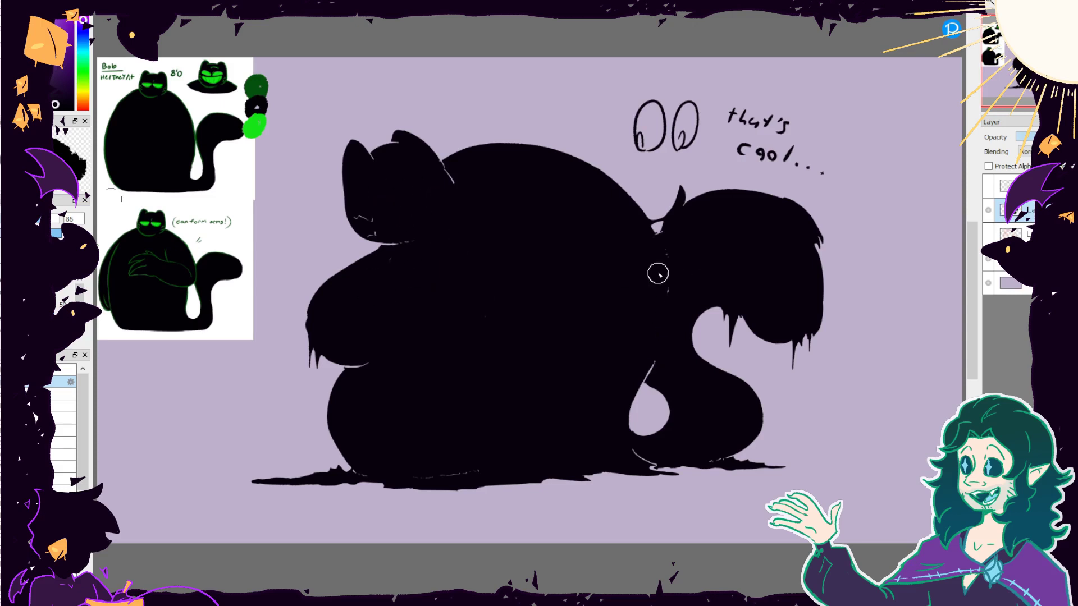
pyautogui.press('e')
pyautogui.moveTo(640, 120)
pyautogui.mouseDown()
pyautogui.moveTo(685, 138)
pyautogui.moveTo(706, 104)
pyautogui.mouseUp()
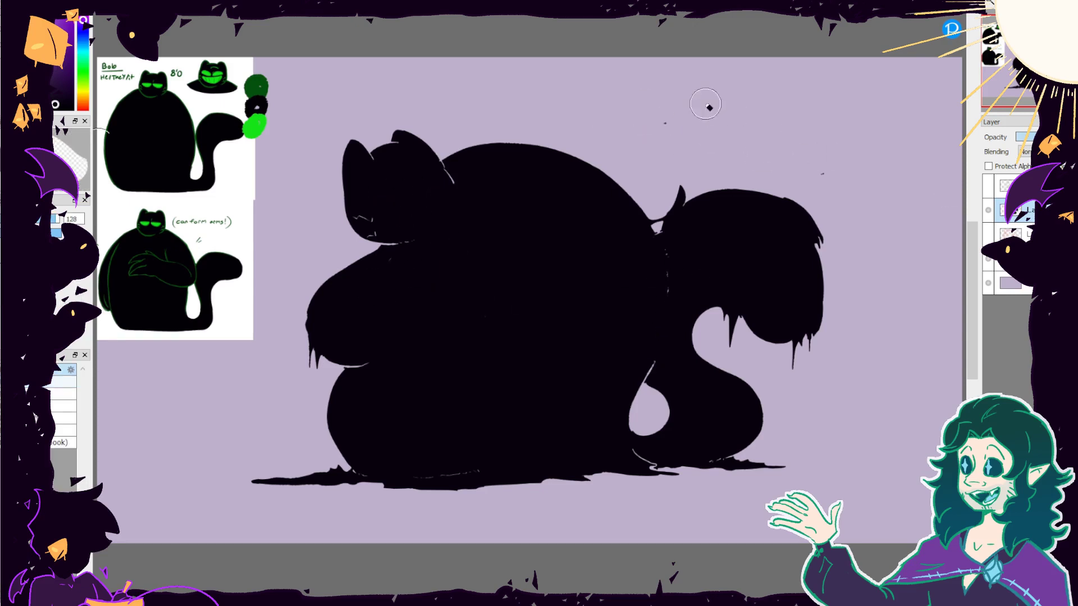
# Show the line art again, sample the bright green from the reference swatches and paint both eyes with it.
pyautogui.click(988, 186)
pyautogui.keyDown('alt'); pyautogui.click(255, 122); pyautogui.keyUp('alt')
pyautogui.moveTo(374, 203)
pyautogui.mouseDown()
pyautogui.moveTo(408, 202)
pyautogui.moveTo(398, 210)
pyautogui.mouseUp()
pyautogui.press('[')
pyautogui.press('e')
pyautogui.keyDown('alt'); pyautogui.click(448, 191); pyautogui.keyUp('alt')
# Hide the black fill, select the creature's silhouette from its line art on a new layer, and merge that layer down.
pyautogui.click(988, 210)
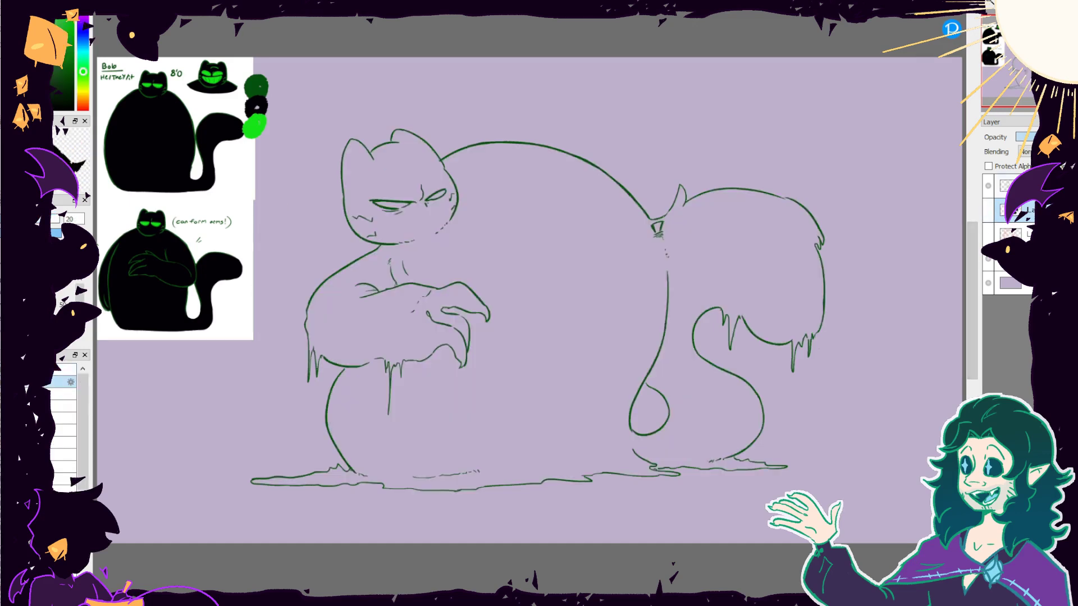
pyautogui.click(925, 195)
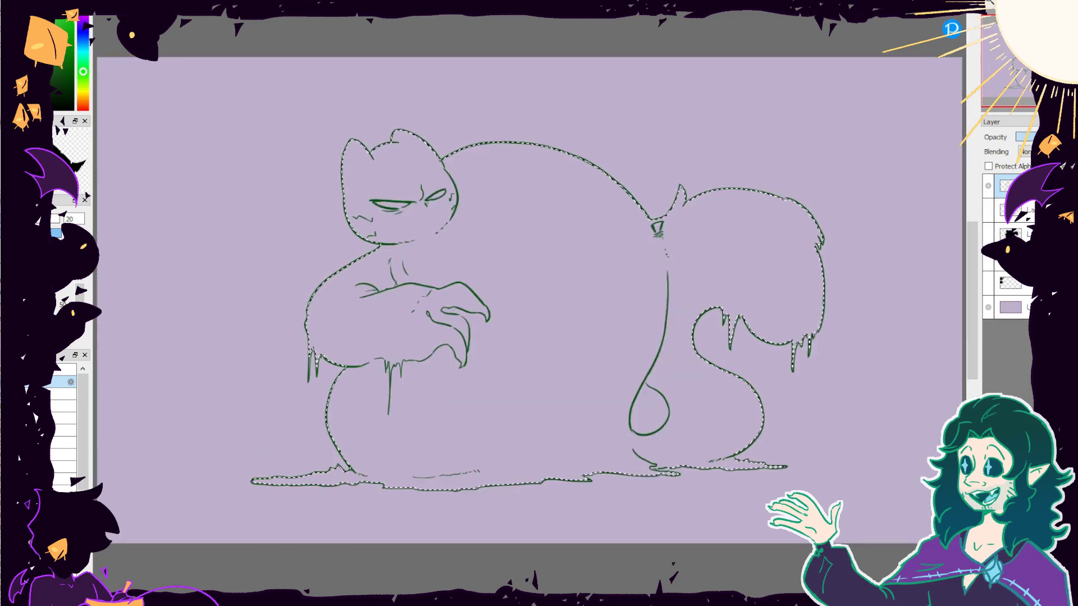
pyautogui.click(861, 429)
pyautogui.hotkey('ctrl', 'd')
pyautogui.click(990, 190)
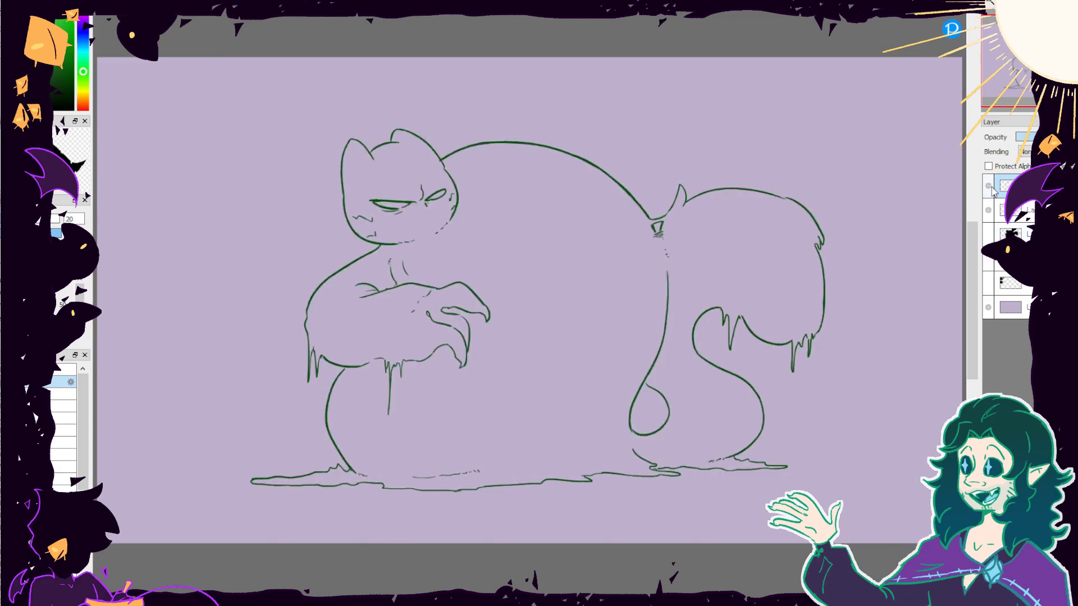
pyautogui.click(989, 187)
pyautogui.hotkey('ctrl', 'e')
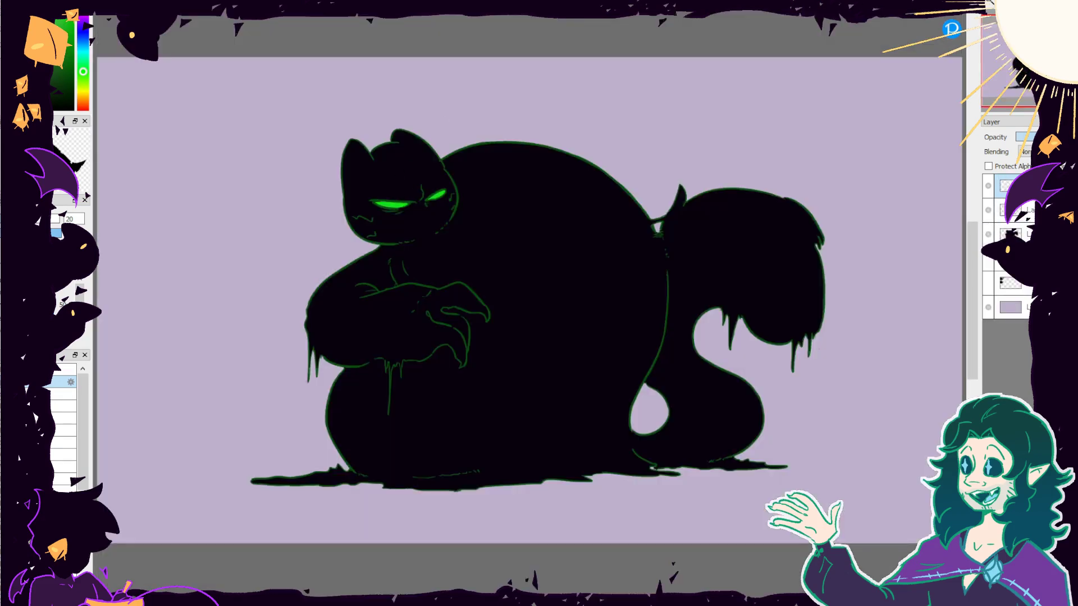
# Airbrush a soft green glow around the eyes, along the upper arm and on the body beside the head, using brush size 164.
pyautogui.click(65, 419)
pyautogui.moveTo(382, 211)
pyautogui.mouseDown()
pyautogui.moveTo(397, 221)
pyautogui.moveTo(443, 198)
pyautogui.mouseUp()
pyautogui.click(1010, 210)
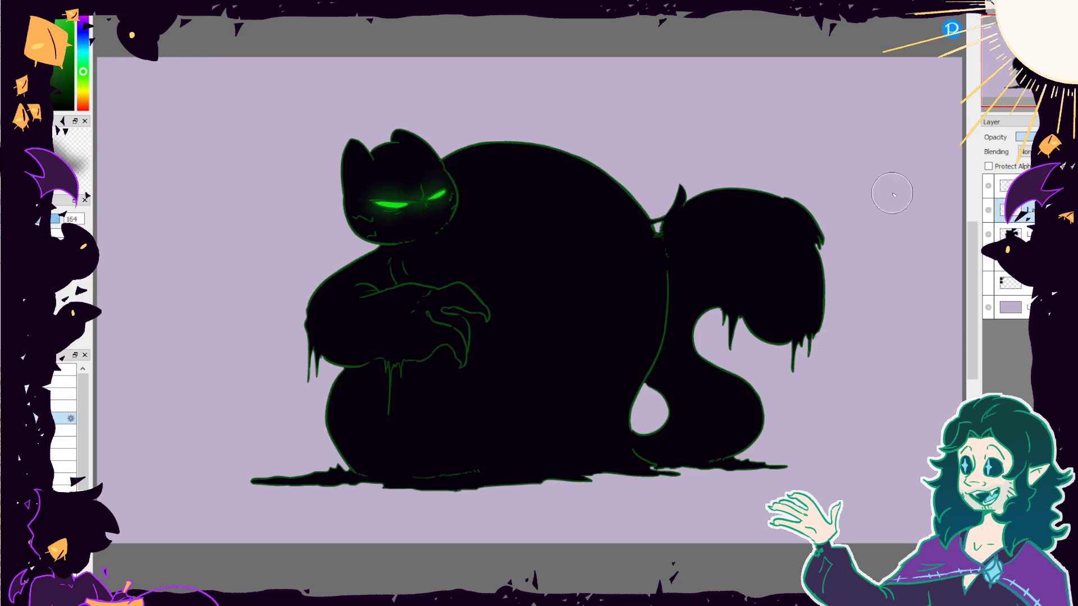
pyautogui.click(1009, 186)
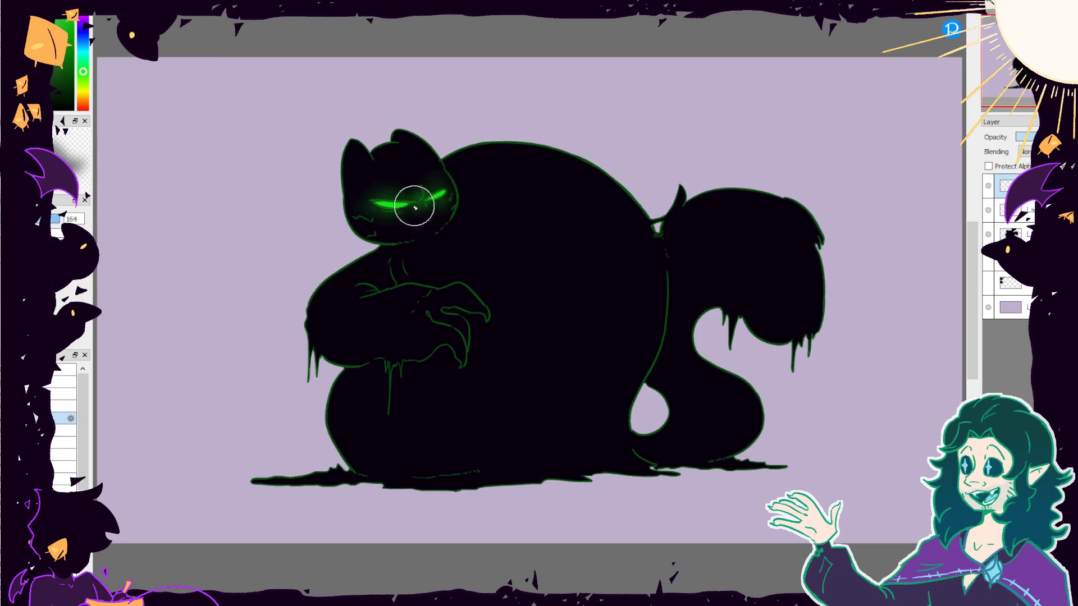
pyautogui.moveTo(414, 206)
pyautogui.mouseDown()
pyautogui.moveTo(385, 207)
pyautogui.moveTo(432, 209)
pyautogui.mouseUp()
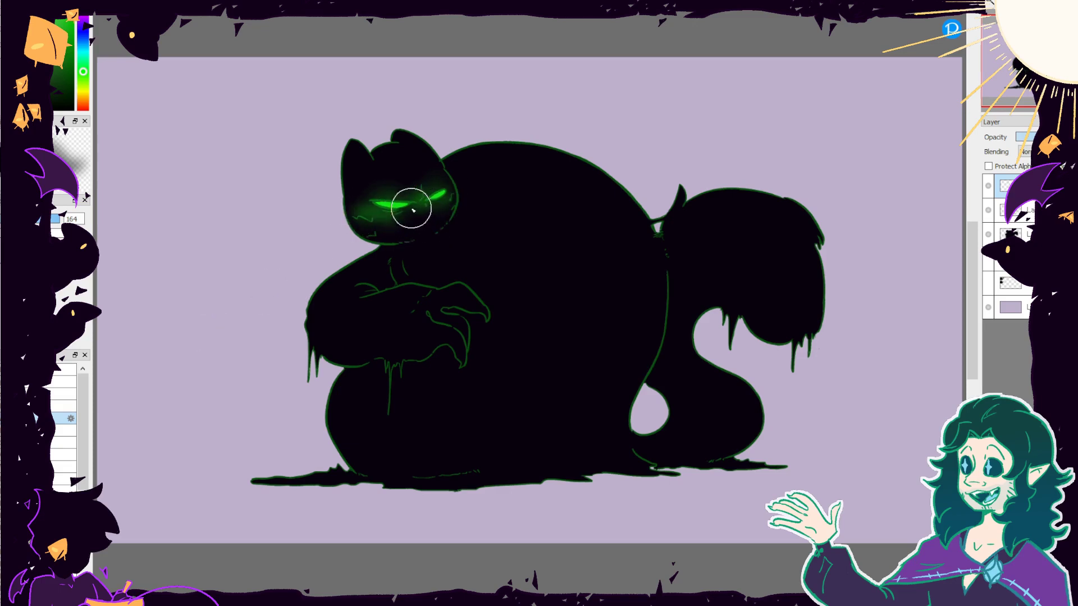
pyautogui.moveTo(412, 291)
pyautogui.mouseDown()
pyautogui.moveTo(356, 272)
pyautogui.moveTo(320, 303)
pyautogui.mouseUp()
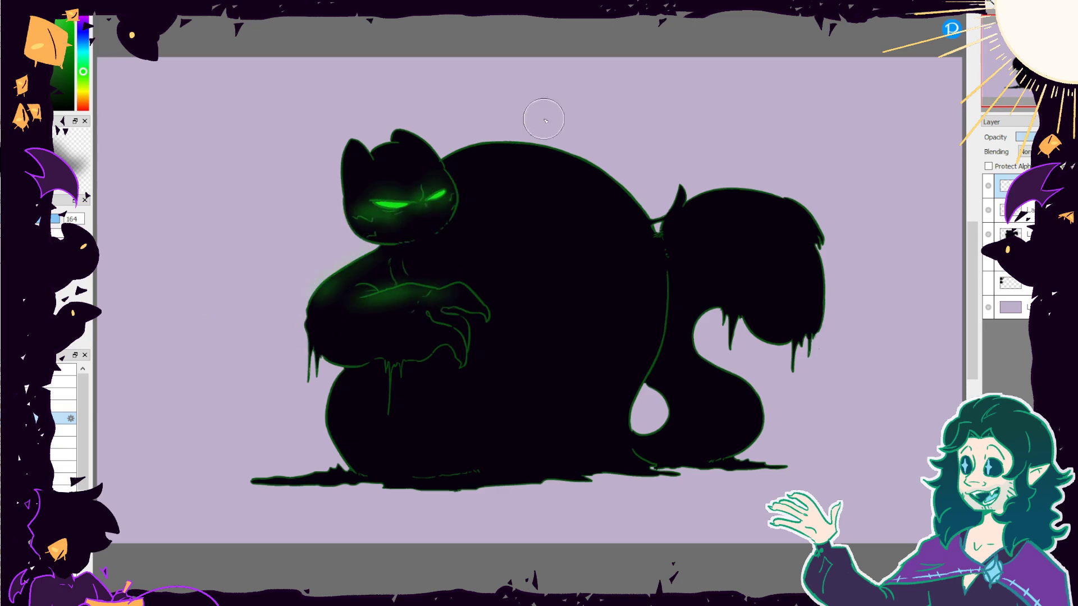
pyautogui.moveTo(494, 180); pyautogui.dragTo(495, 224)
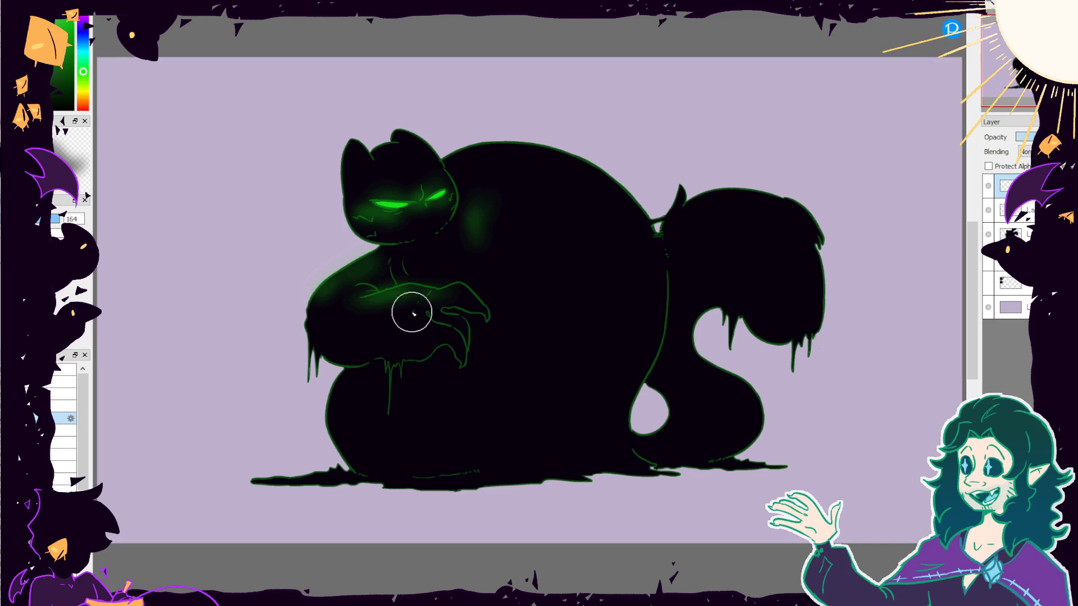
# Soften the green glow on the face, arm and body with a size-241 brush, and clear any stray glow outside the silhouette.
pyautogui.click(63, 443)
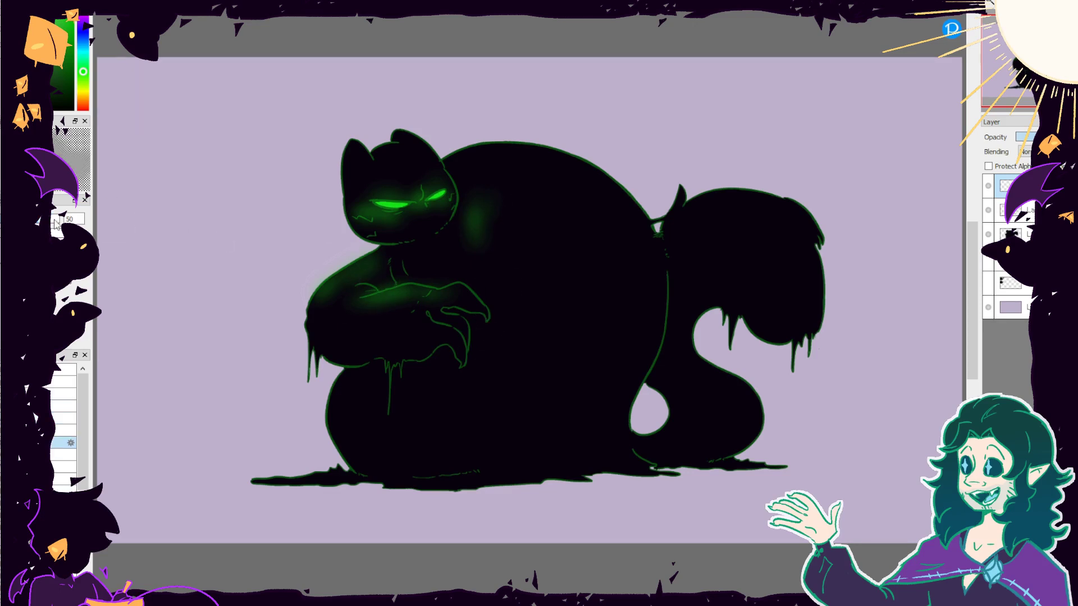
pyautogui.moveTo(337, 217)
pyautogui.mouseDown()
pyautogui.moveTo(349, 217)
pyautogui.moveTo(346, 241)
pyautogui.mouseUp()
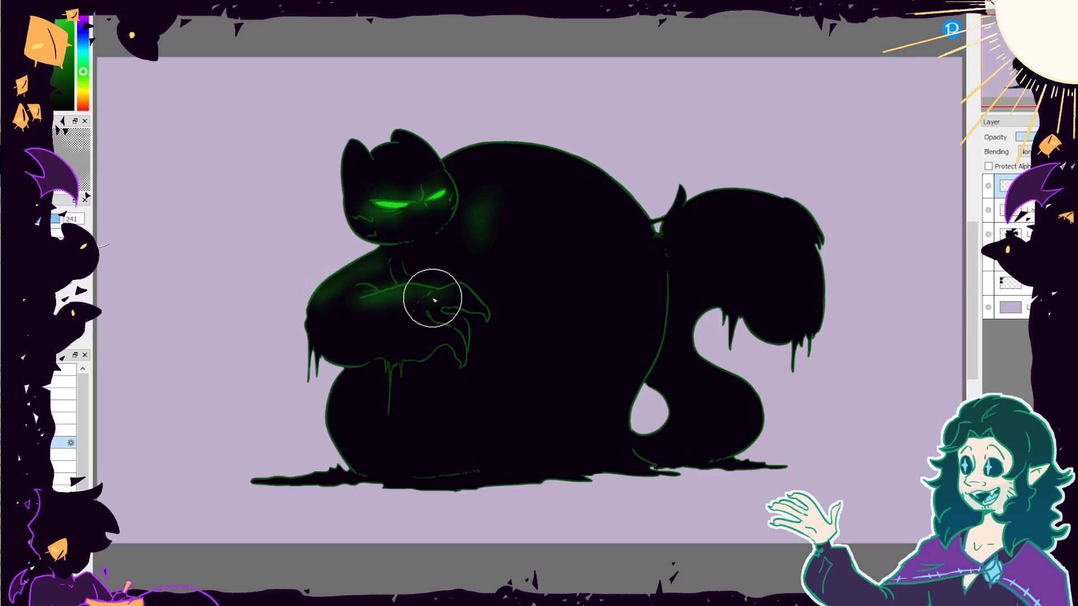
pyautogui.moveTo(434, 301); pyautogui.dragTo(348, 285)
pyautogui.moveTo(558, 286)
pyautogui.mouseDown()
pyautogui.moveTo(353, 319)
pyautogui.moveTo(404, 299)
pyautogui.moveTo(436, 301)
pyautogui.mouseUp()
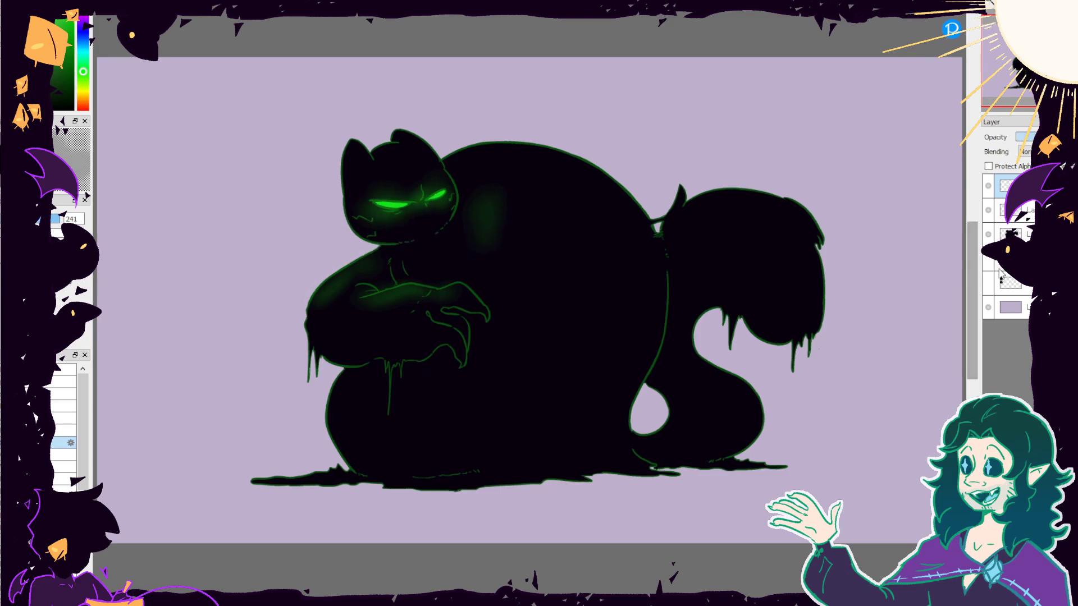
pyautogui.click(886, 167)
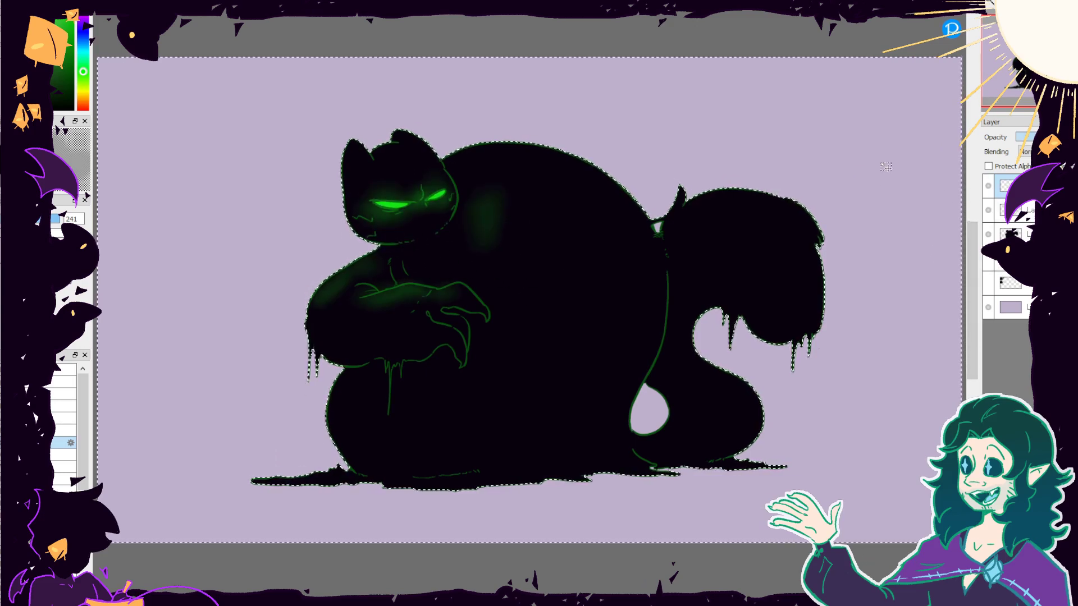
pyautogui.hotkey('ctrl', 'd')
# Hide the lavender background, add a wide bright green band on a new layer behind the creature, and skew it into a parallelogram.
pyautogui.hotkey('ctrl', 'shift', 'n')
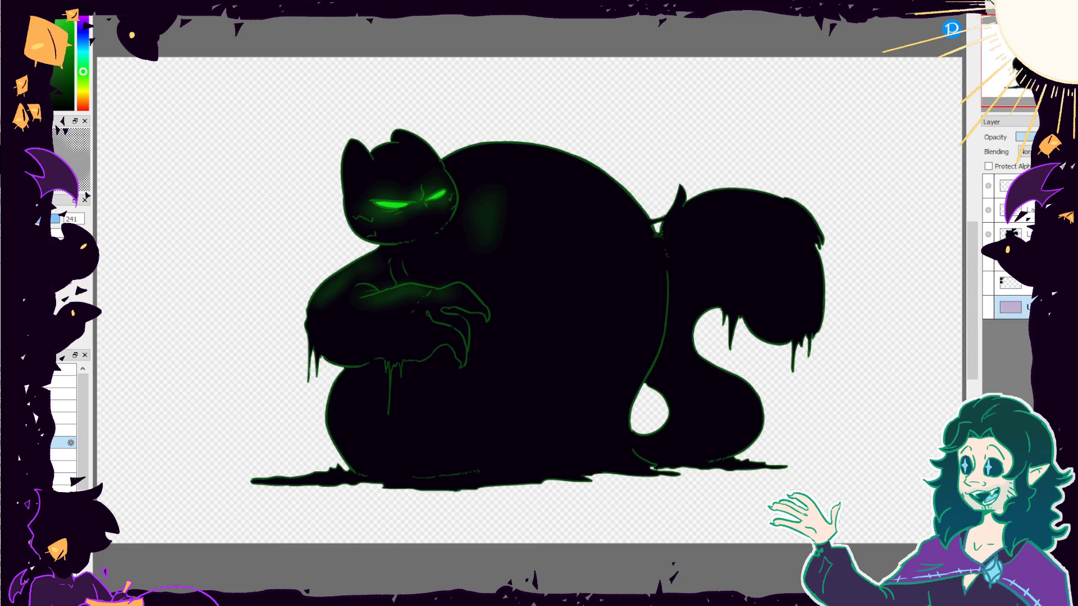
pyautogui.moveTo(233, 197); pyautogui.dragTo(849, 224)
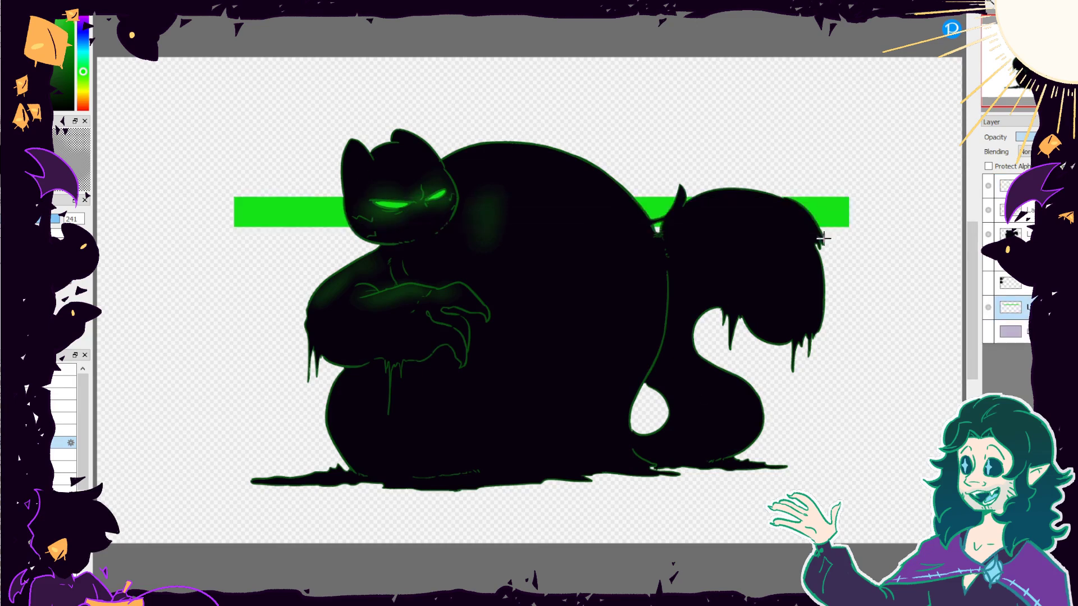
pyautogui.hotkey('ctrl', 't')
pyautogui.moveTo(535, 206); pyautogui.dragTo(556, 184)
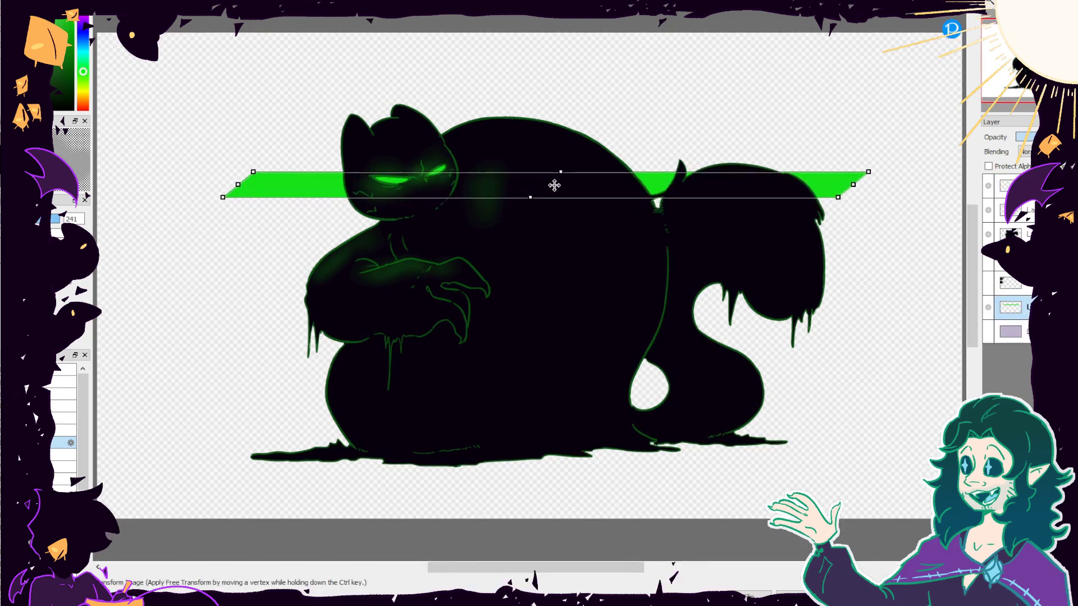
pyautogui.press('Return')
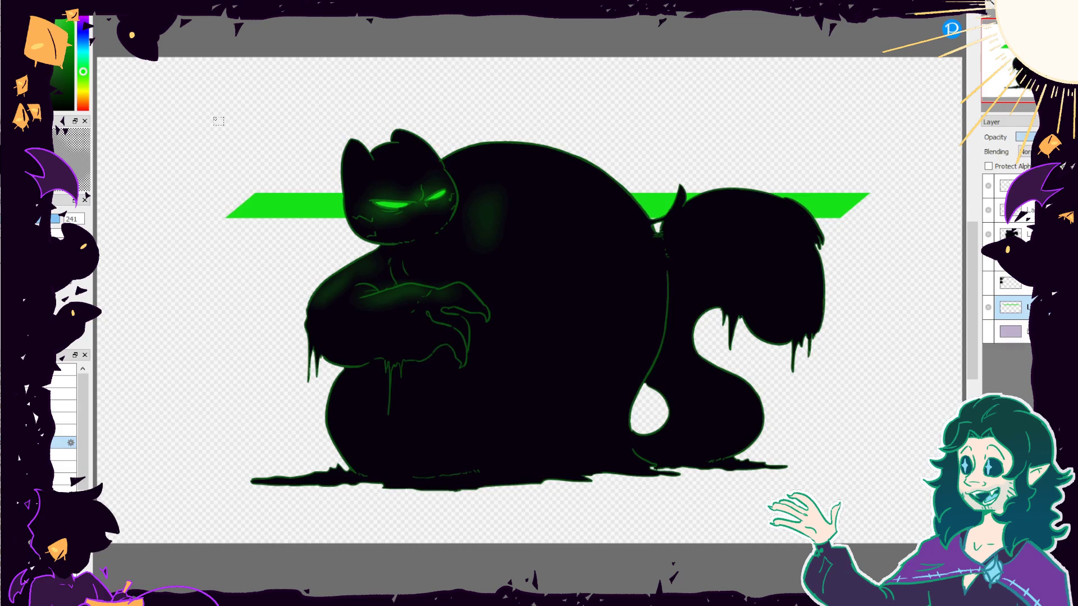
# Crop the canvas to a rectangle closely framing the creature and the green band.
pyautogui.moveTo(199, 108); pyautogui.dragTo(893, 504)
pyautogui.press('b')
pyautogui.hotkey('ctrl', 'shift', 'x')
# On a new layer clipped to the black fill, paint a green shadow shape along the body's underside, the tail and the chest.
pyautogui.hotkey('ctrl', 'shift', 'n')
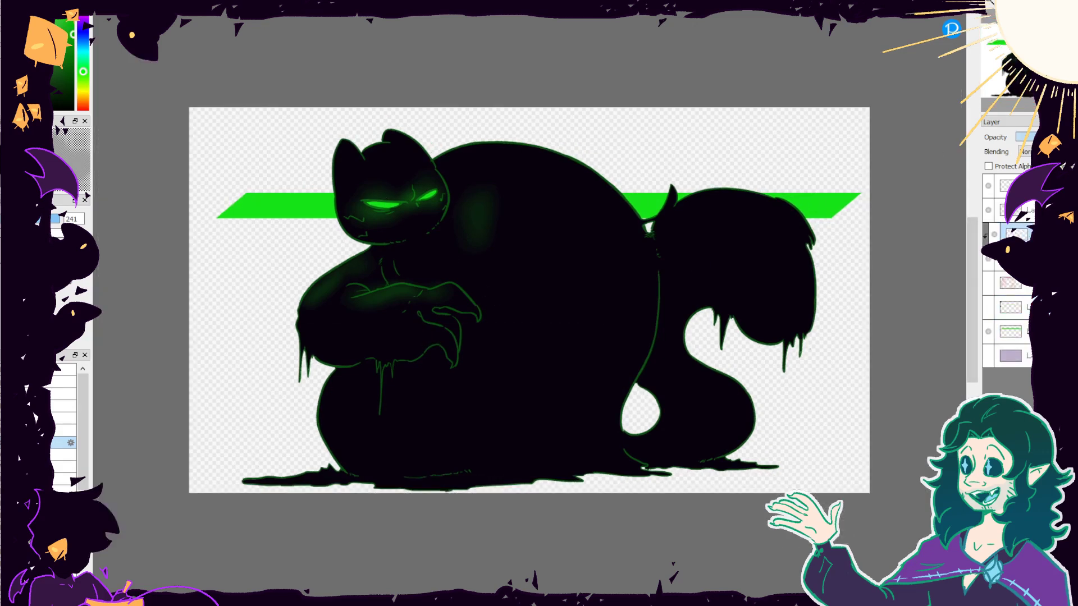
pyautogui.click(65, 382)
pyautogui.moveTo(651, 298)
pyautogui.mouseDown()
pyautogui.moveTo(658, 290)
pyautogui.moveTo(532, 471)
pyautogui.moveTo(556, 428)
pyautogui.moveTo(365, 481)
pyautogui.mouseUp()
pyautogui.moveTo(655, 337)
pyautogui.mouseDown()
pyautogui.moveTo(693, 453)
pyautogui.moveTo(736, 407)
pyautogui.moveTo(753, 292)
pyautogui.moveTo(694, 381)
pyautogui.moveTo(794, 223)
pyautogui.moveTo(691, 288)
pyautogui.moveTo(780, 272)
pyautogui.moveTo(738, 225)
pyautogui.moveTo(758, 222)
pyautogui.moveTo(716, 240)
pyautogui.moveTo(687, 271)
pyautogui.moveTo(765, 303)
pyautogui.moveTo(688, 280)
pyautogui.moveTo(666, 287)
pyautogui.moveTo(664, 261)
pyautogui.moveTo(756, 200)
pyautogui.mouseUp()
pyautogui.moveTo(379, 269); pyautogui.dragTo(361, 284)
# Refine the shadow shape around the arm and below the claws by painting and erasing, and darken the shadows to black.
pyautogui.press('e')
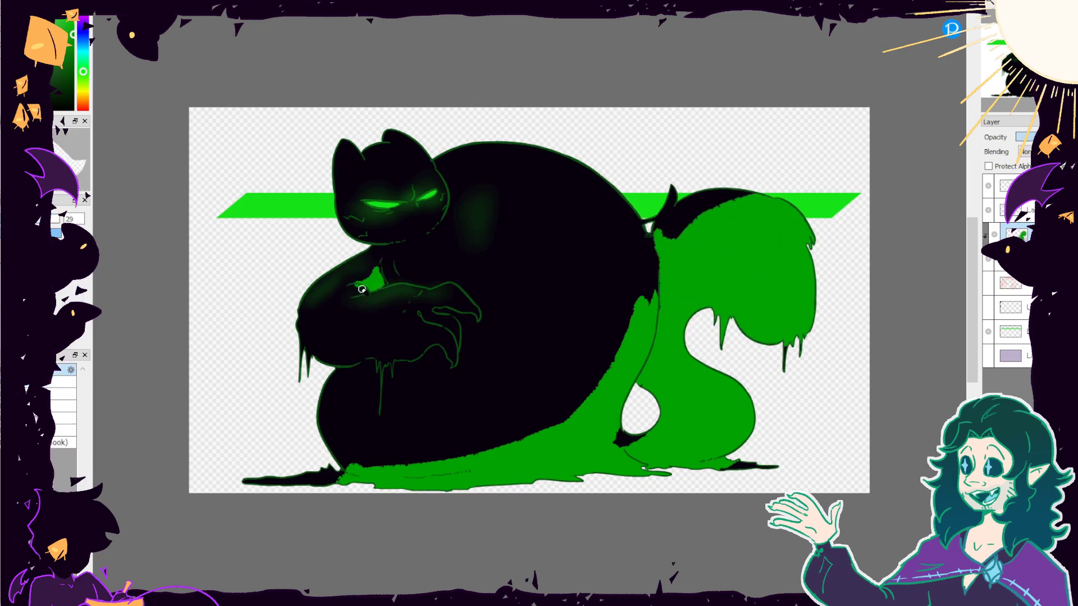
pyautogui.press('b')
pyautogui.press('e')
pyautogui.press('b')
pyautogui.moveTo(435, 352)
pyautogui.mouseDown()
pyautogui.moveTo(384, 393)
pyautogui.moveTo(372, 361)
pyautogui.moveTo(356, 361)
pyautogui.moveTo(389, 389)
pyautogui.mouseUp()
pyautogui.press('e')
pyautogui.press('e')
pyautogui.scroll(-1, 1025, 152)
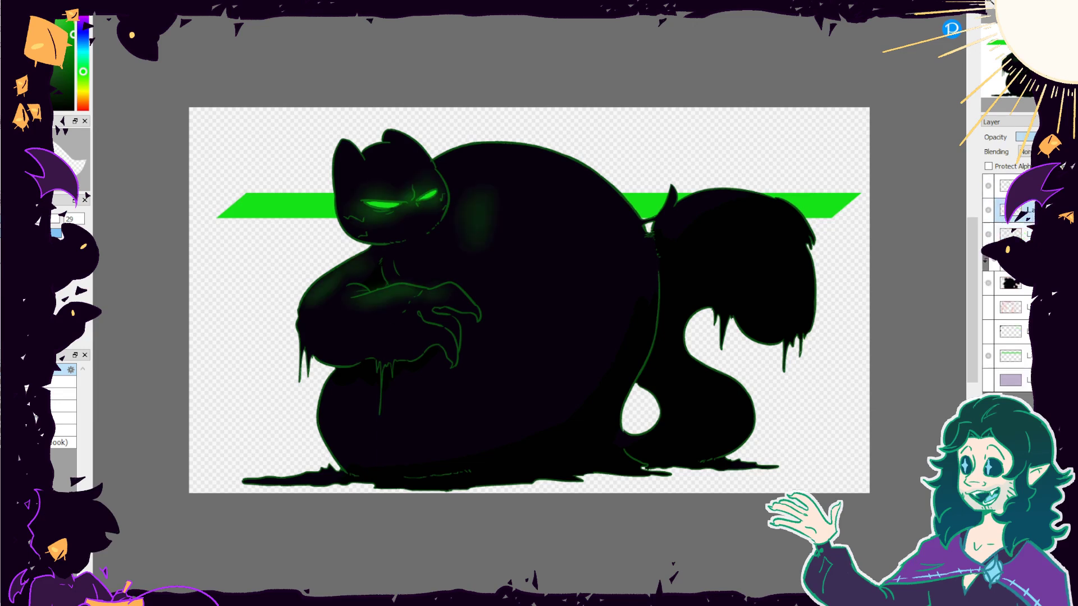
# On a new layer clipped to the line art, brush bright green highlights onto the outlines of the head, back and arm.
pyautogui.click(1011, 210)
pyautogui.press('v')
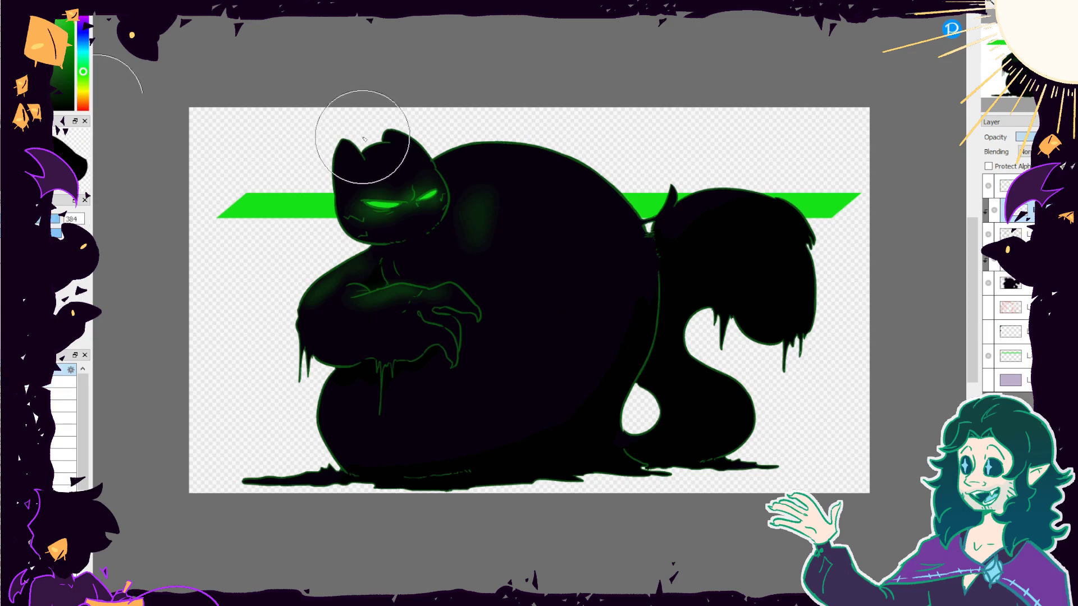
pyautogui.moveTo(348, 118); pyautogui.dragTo(442, 159)
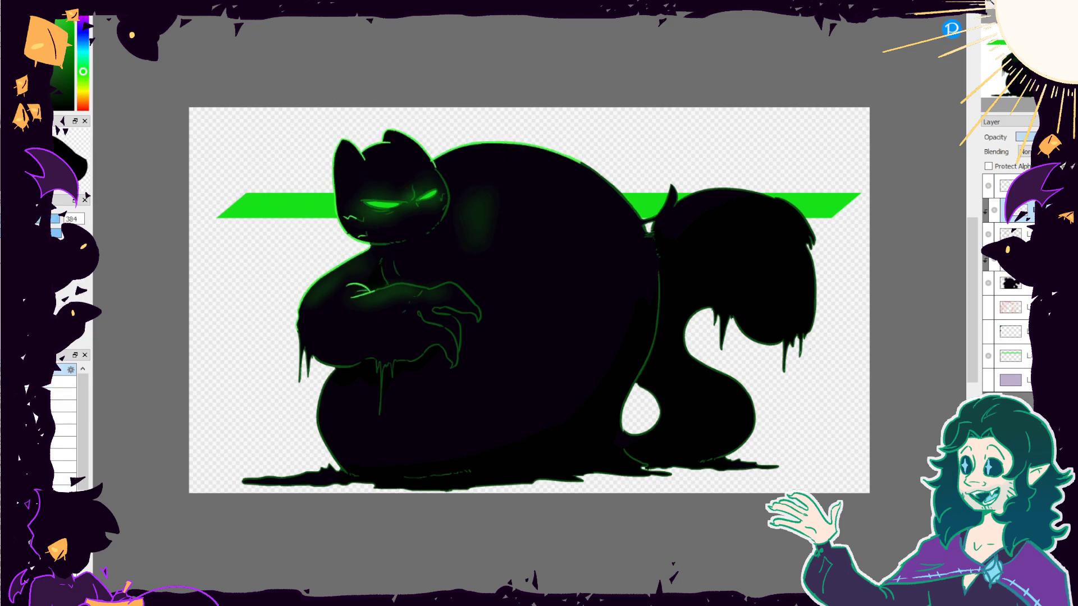
pyautogui.press('n')
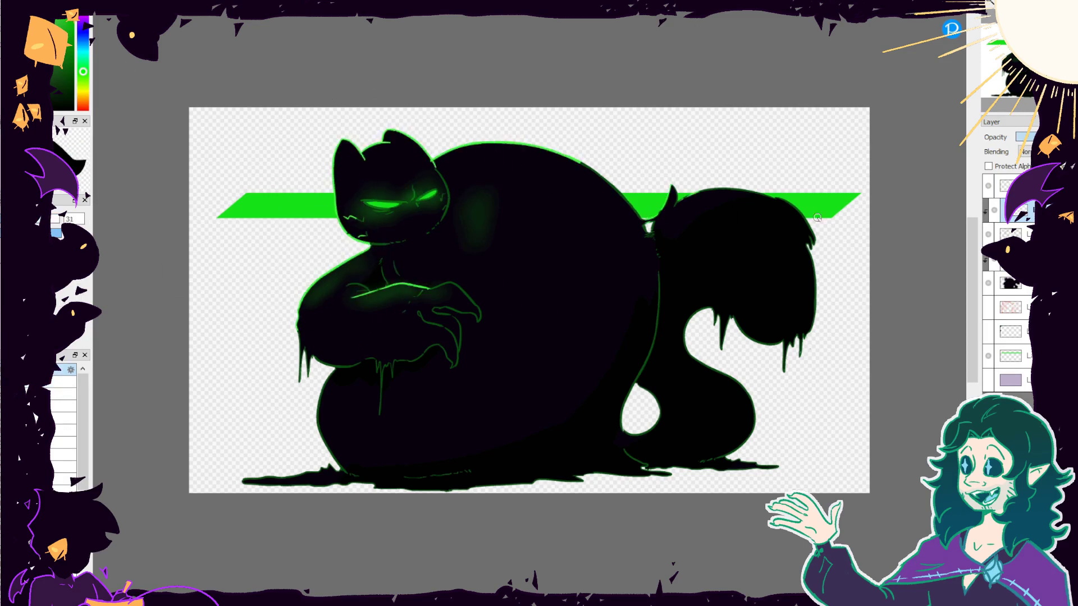
# Swap the green band for the lavender background and brighten the outlines of the upper tail and lower belly with a size-31 brush.
pyautogui.click(988, 355)
pyautogui.click(988, 380)
pyautogui.click(1005, 211)
pyautogui.moveTo(676, 202)
pyautogui.mouseDown()
pyautogui.moveTo(735, 189)
pyautogui.moveTo(777, 206)
pyautogui.mouseUp()
pyautogui.moveTo(332, 371); pyautogui.dragTo(327, 446)
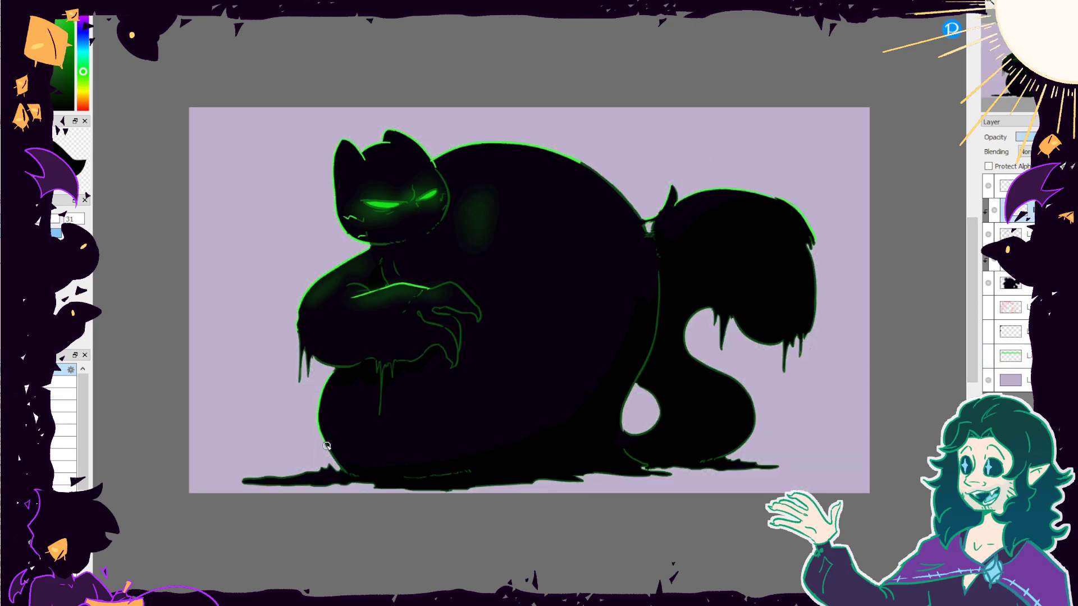
# Soften the bright outline highlights with a size-103 brush, and show the green band again in place of the lavender background.
pyautogui.press('e')
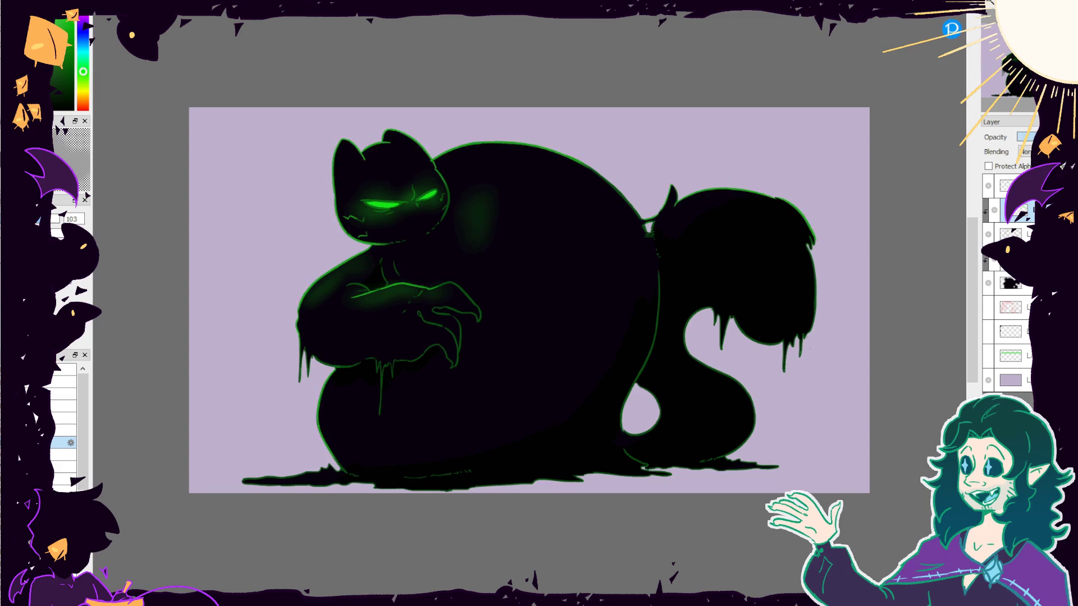
pyautogui.click(989, 355)
pyautogui.click(989, 380)
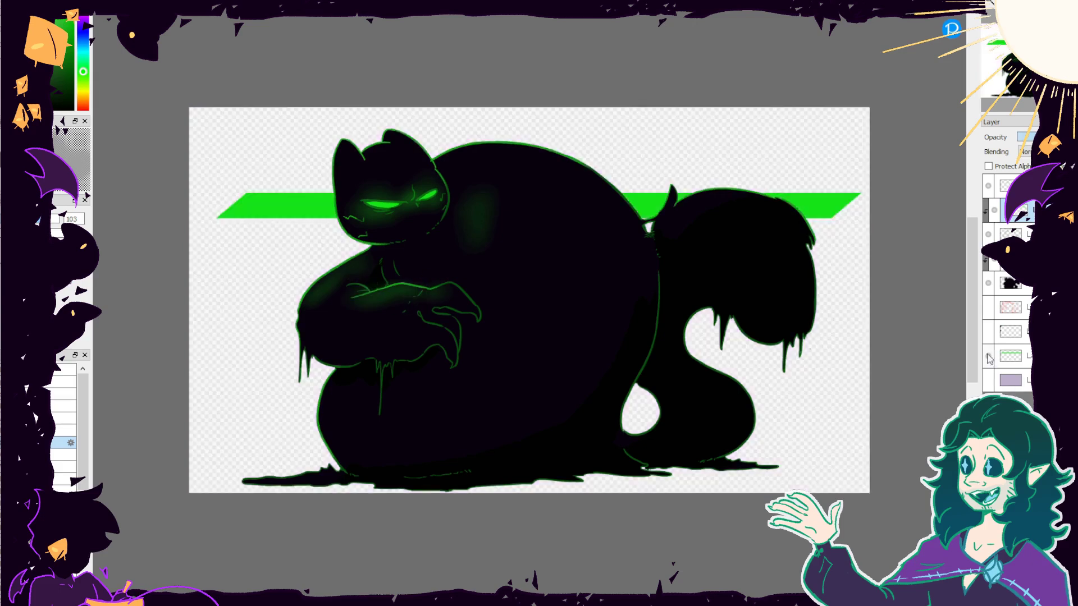